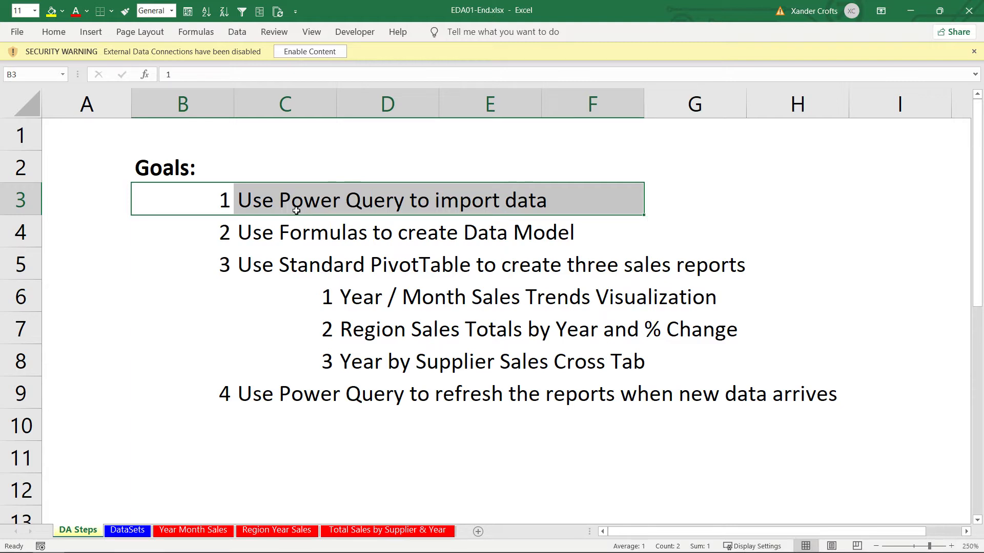
# Review the project goals on the DA Steps sheet and the completed fSales table on the DataSets sheet
pyautogui.moveTo(200, 234); pyautogui.dragTo(666, 235)
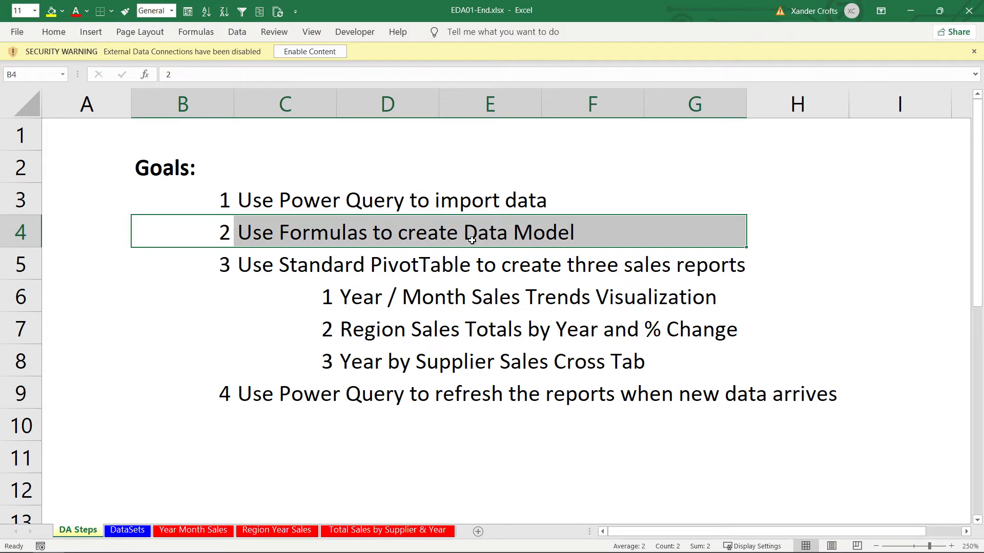
pyautogui.click(127, 531)
pyautogui.moveTo(41, 302); pyautogui.dragTo(440, 365)
pyautogui.moveTo(51, 272); pyautogui.dragTo(200, 367)
pyautogui.moveTo(235, 277); pyautogui.dragTo(387, 390)
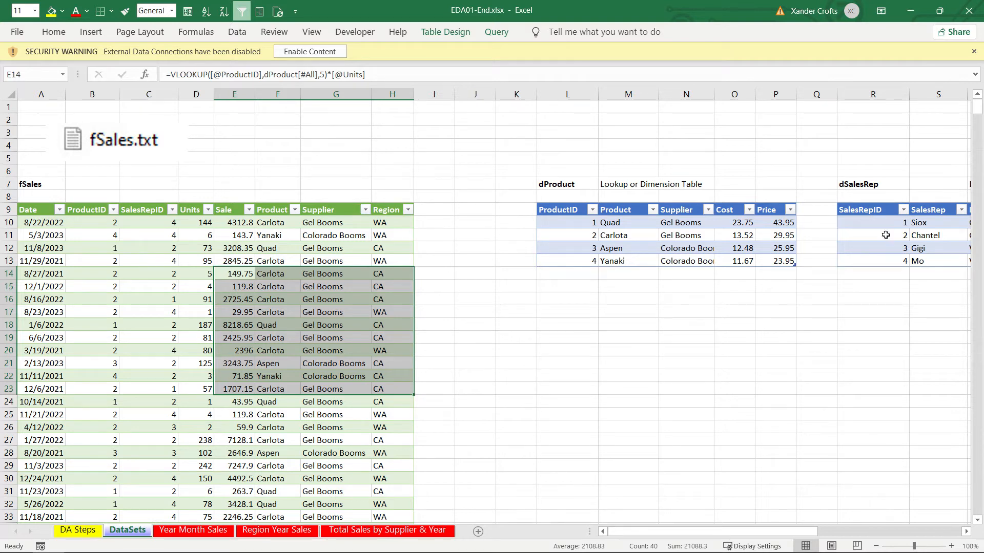
pyautogui.click(150, 289)
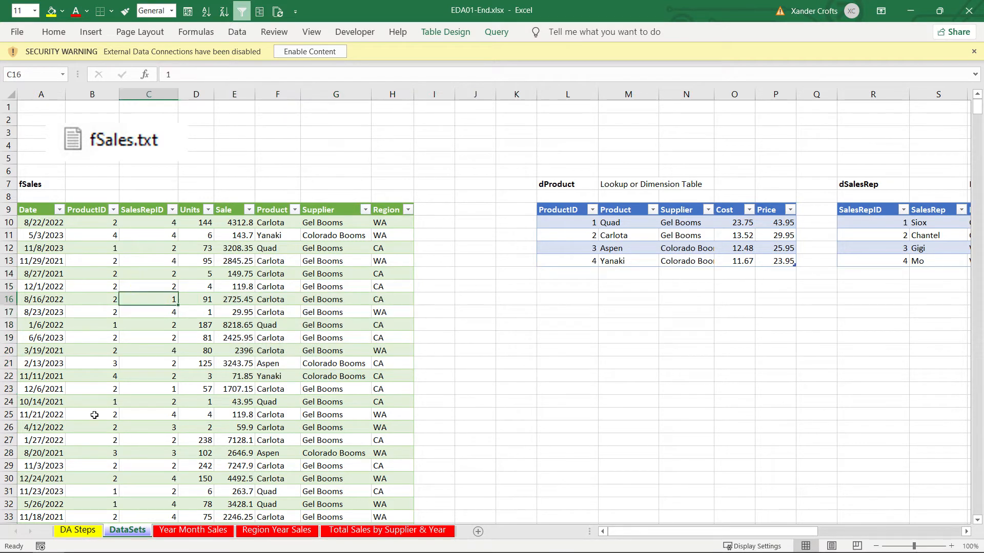
pyautogui.click(92, 530)
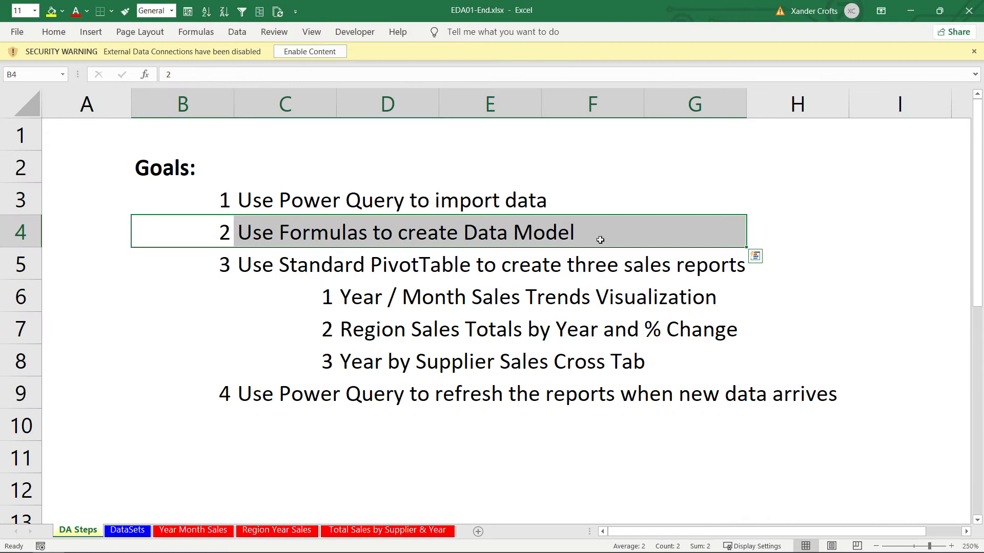
pyautogui.moveTo(227, 265); pyautogui.dragTo(551, 261)
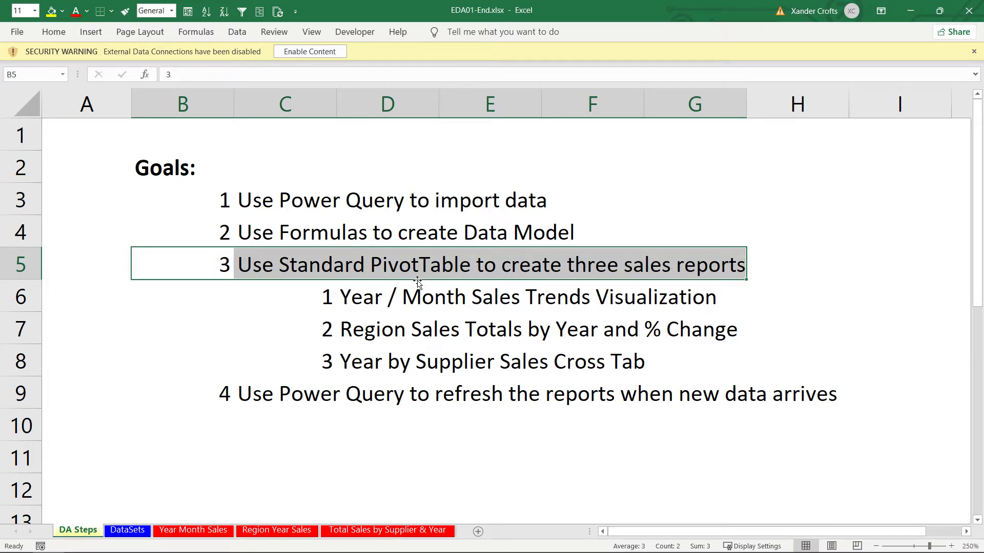
pyautogui.moveTo(201, 393); pyautogui.dragTo(855, 412)
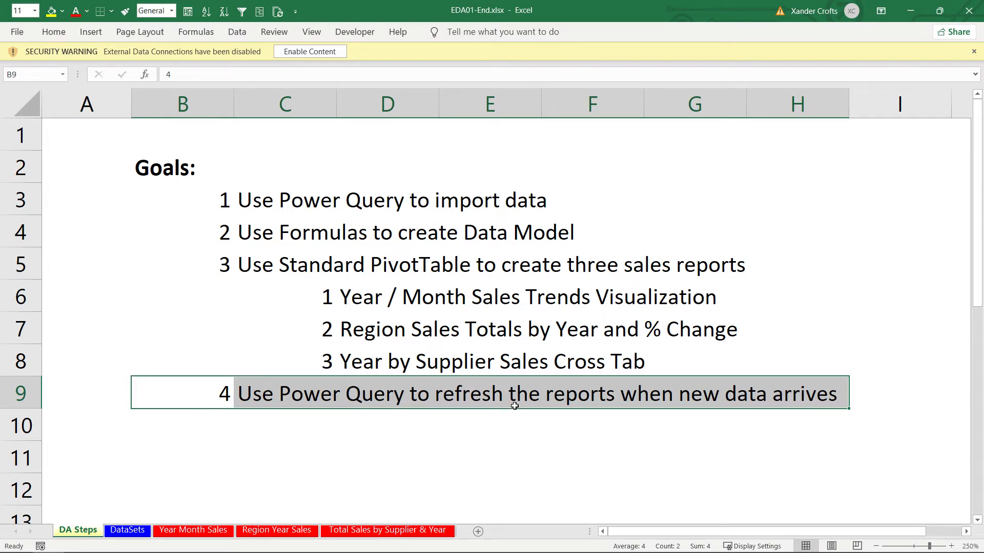
# Examine the finished reports on the Year Month Sales, Region Year Sales and Total Sales by Supplier & Year sheets
pyautogui.hotkey('ctrl', 'pagedown')
pyautogui.hotkey('ctrl', 'pagedown')
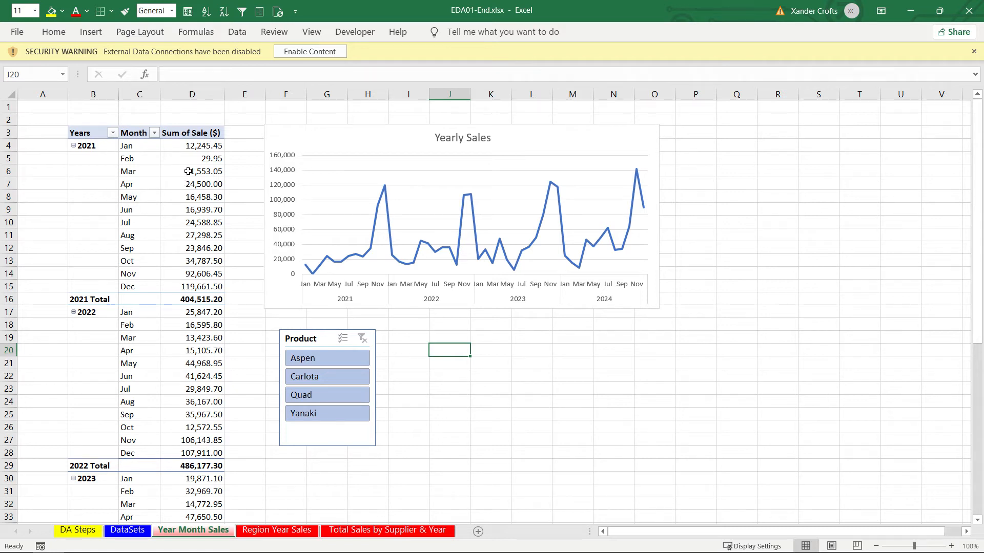
pyautogui.moveTo(85, 145); pyautogui.dragTo(88, 260)
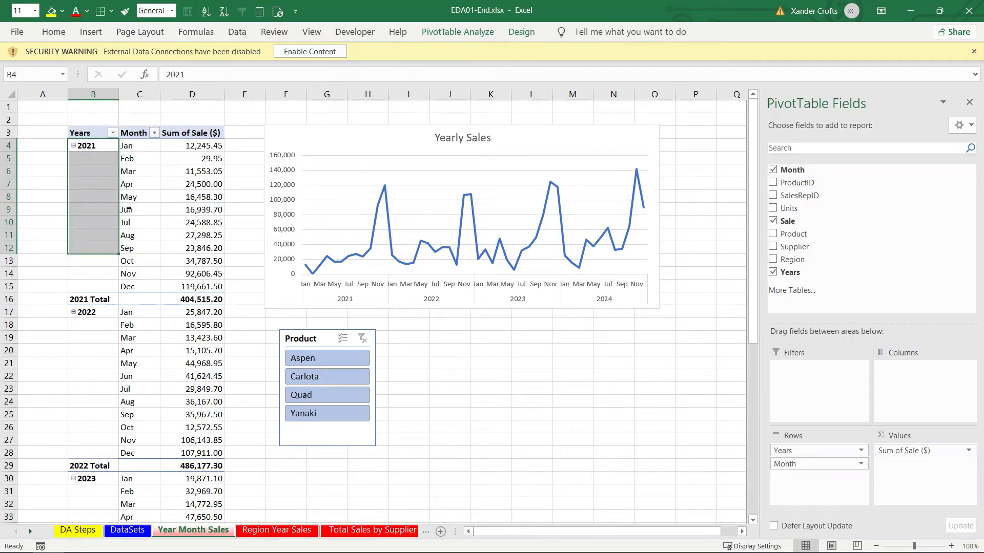
pyautogui.moveTo(139, 210); pyautogui.dragTo(139, 274)
pyautogui.moveTo(197, 208); pyautogui.dragTo(195, 353)
pyautogui.click(197, 404)
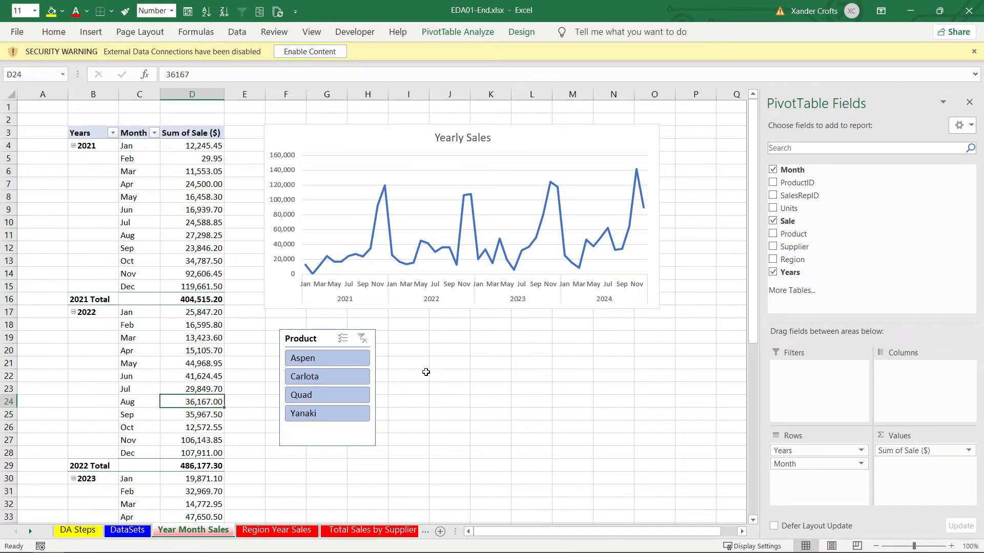
pyautogui.click(443, 362)
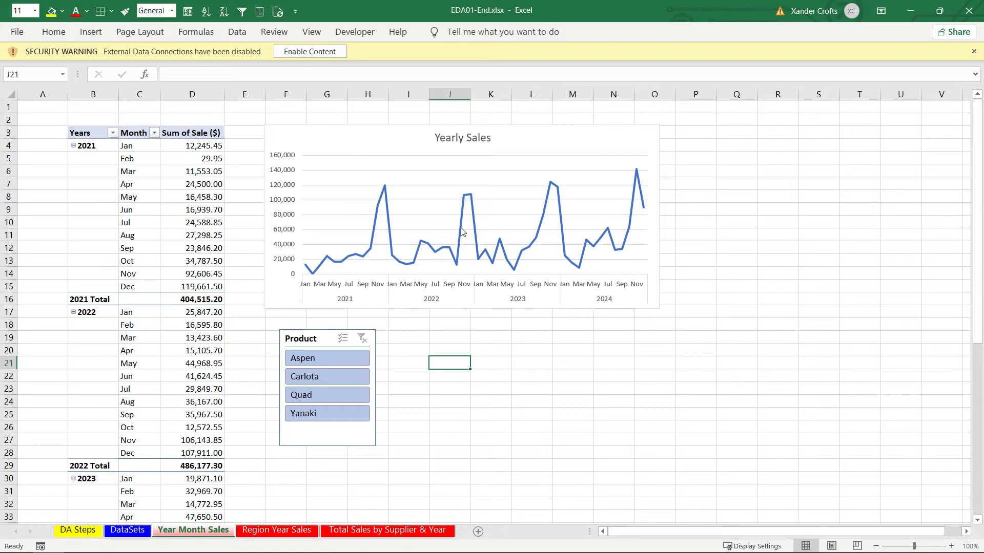
pyautogui.hotkey('ctrl', 'pagedown')
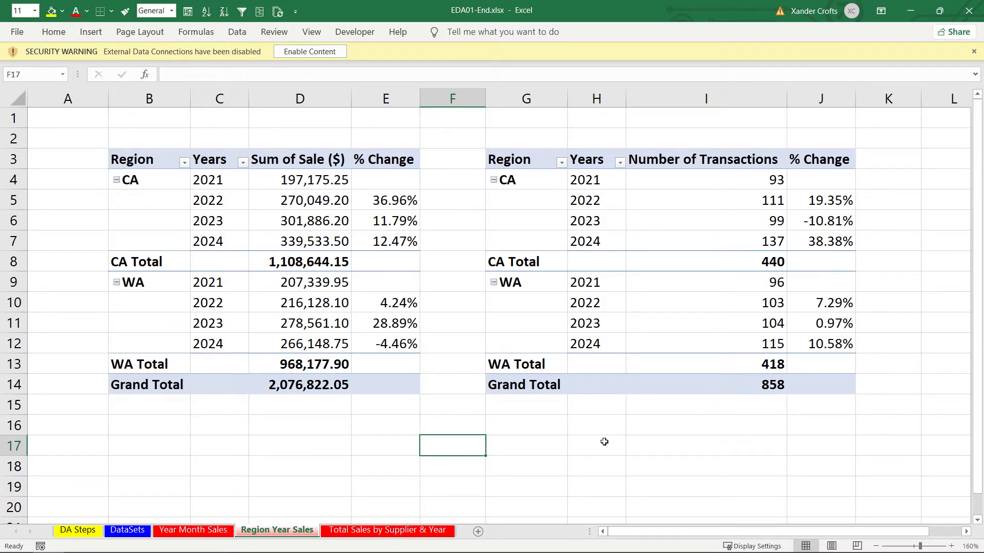
pyautogui.hotkey('ctrl', 'pagedown')
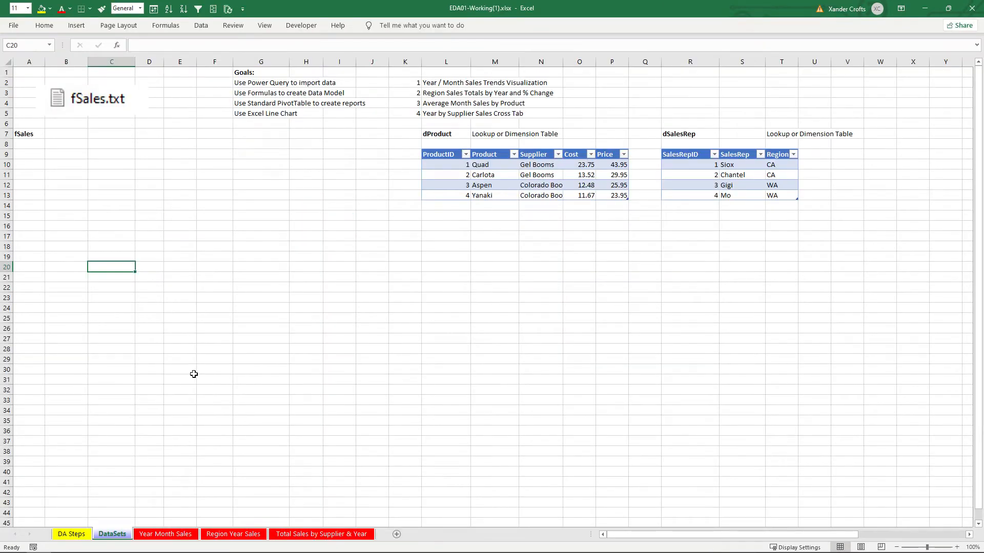
# Import the text file fSales.txt with the Tab delimiter kept and open it in the Power Query Editor for transformation
pyautogui.click(202, 25)
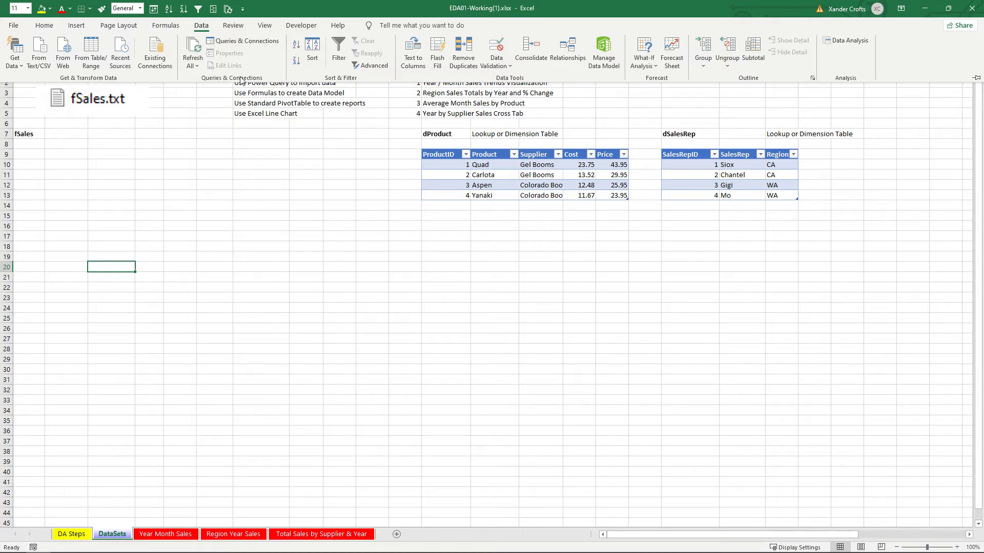
pyautogui.click(40, 63)
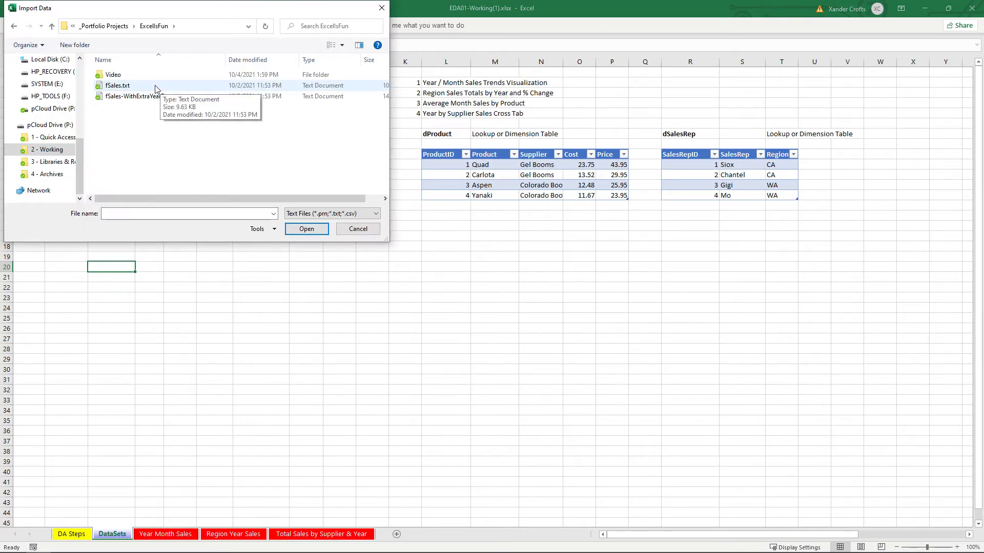
pyautogui.doubleClick(156, 87)
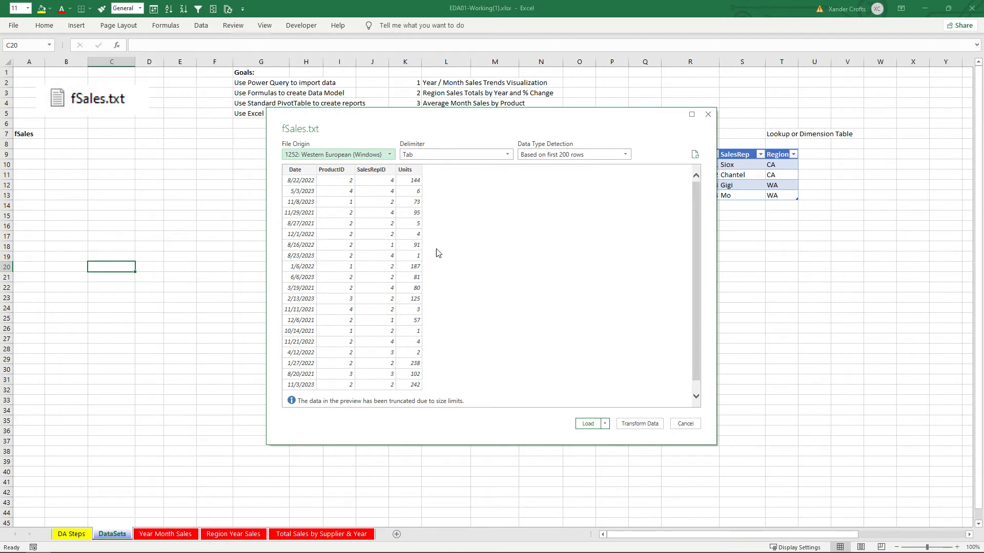
pyautogui.click(451, 154)
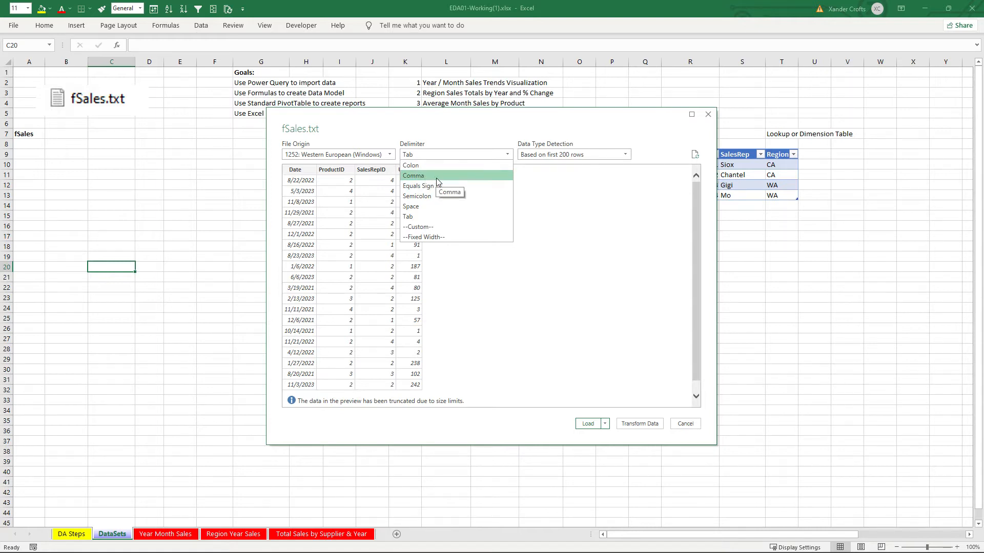
pyautogui.click(575, 259)
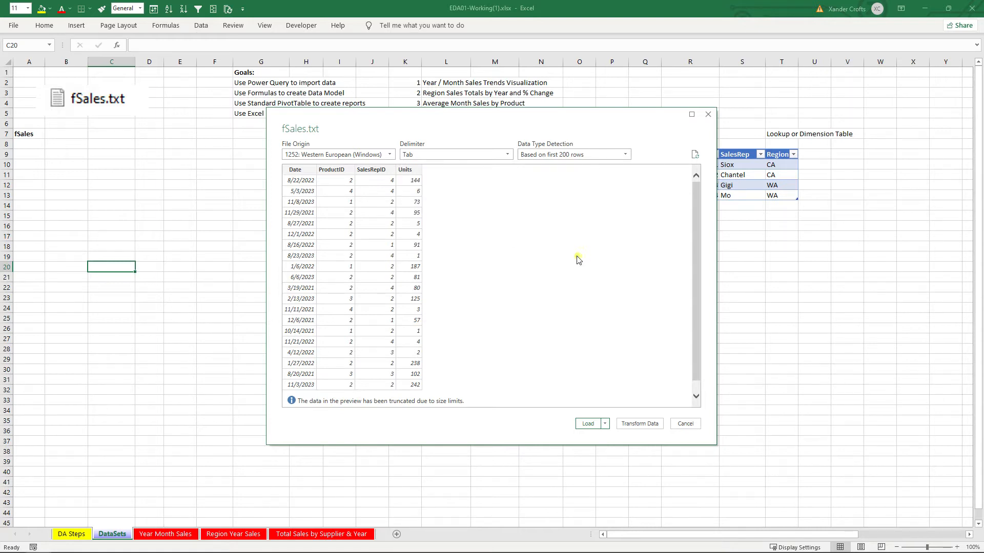
pyautogui.click(632, 424)
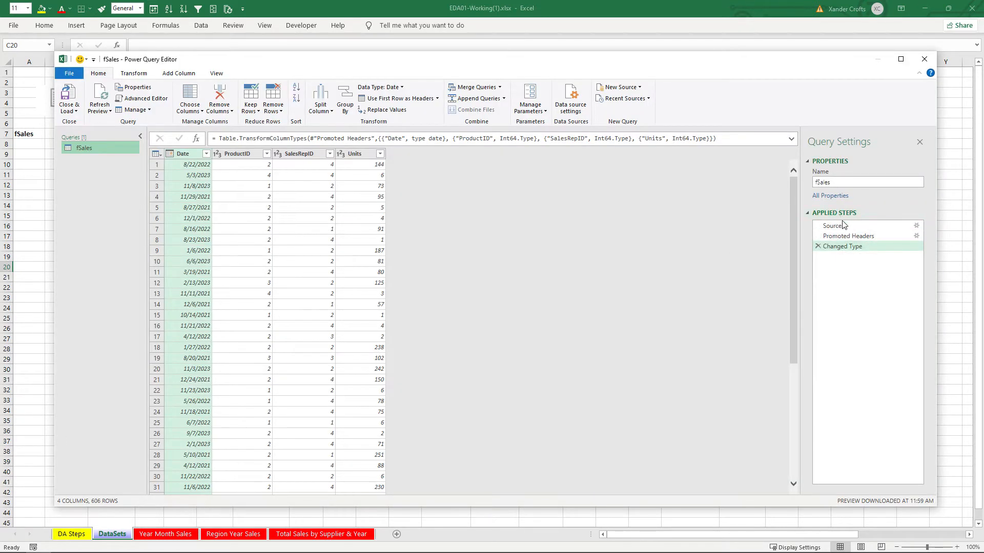
# Examine the fSales query's Source, Promoted Headers and Changed Type steps and the data type options of the Date and ProductID columns
pyautogui.click(843, 226)
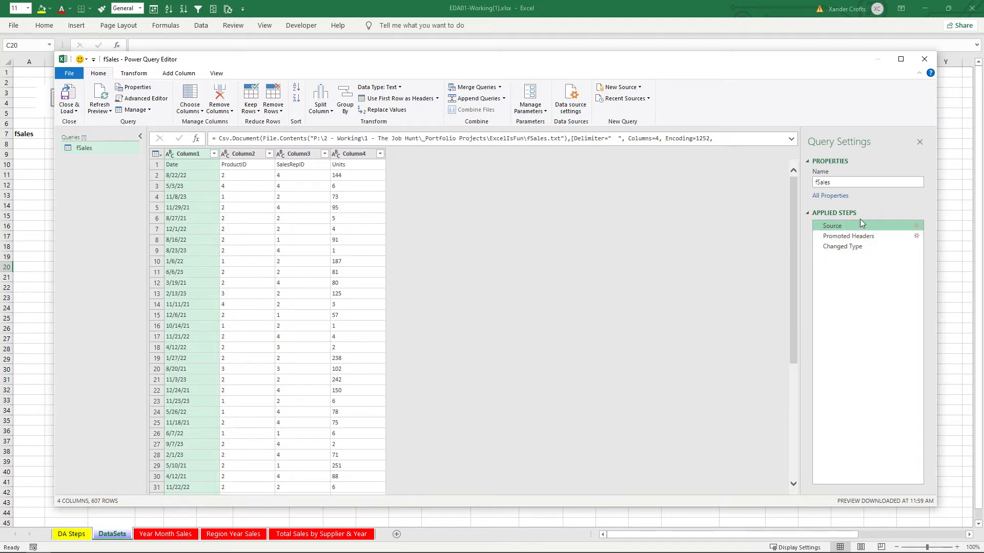
pyautogui.click(845, 237)
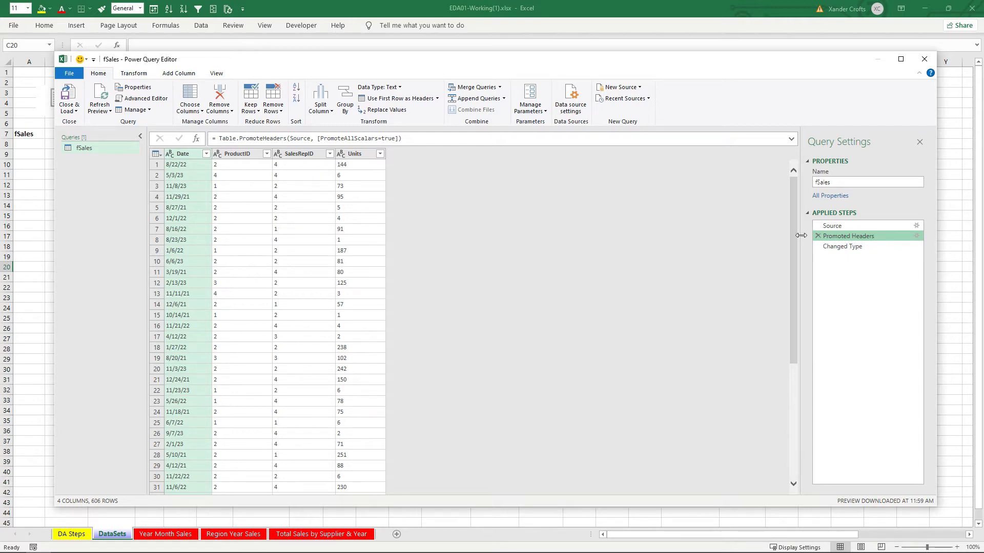
pyautogui.click(863, 225)
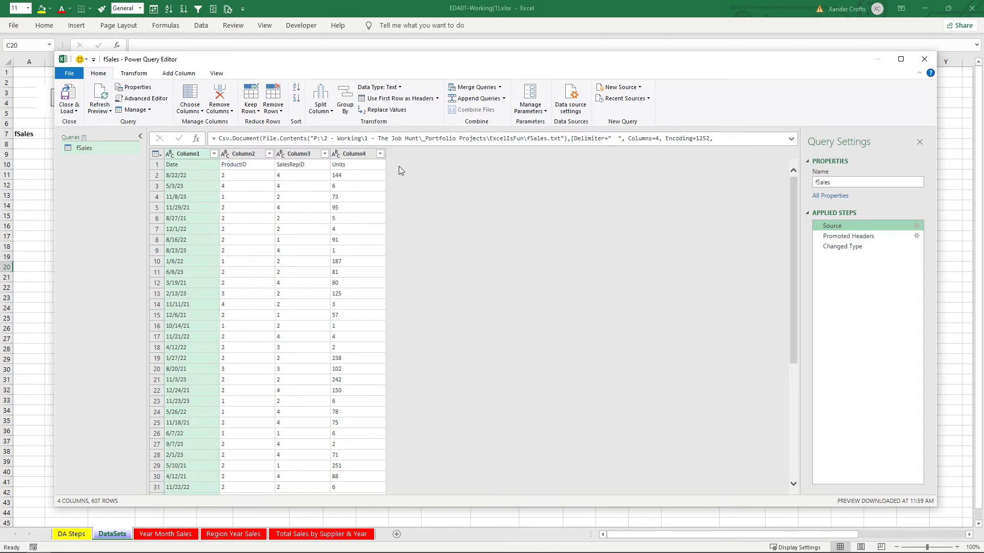
pyautogui.click(845, 239)
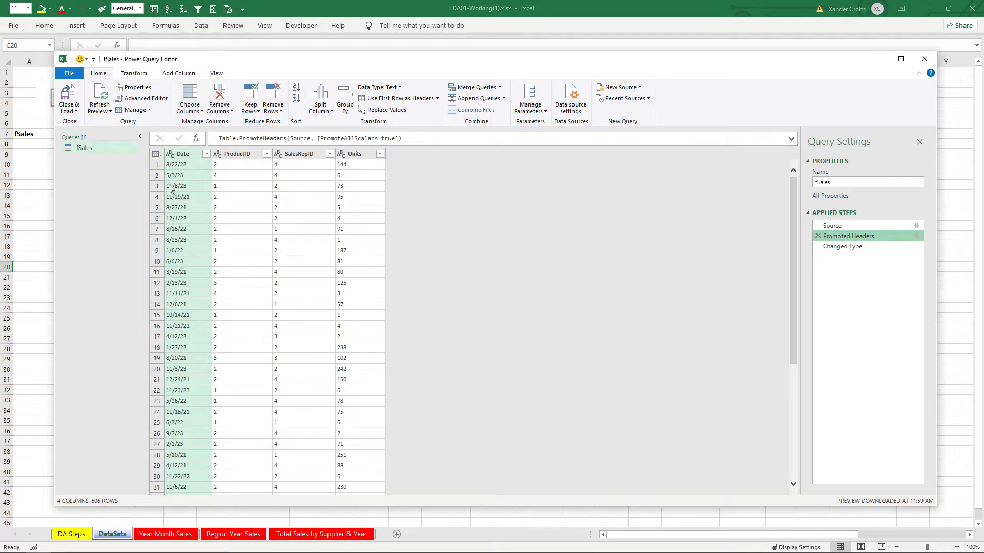
pyautogui.click(170, 156)
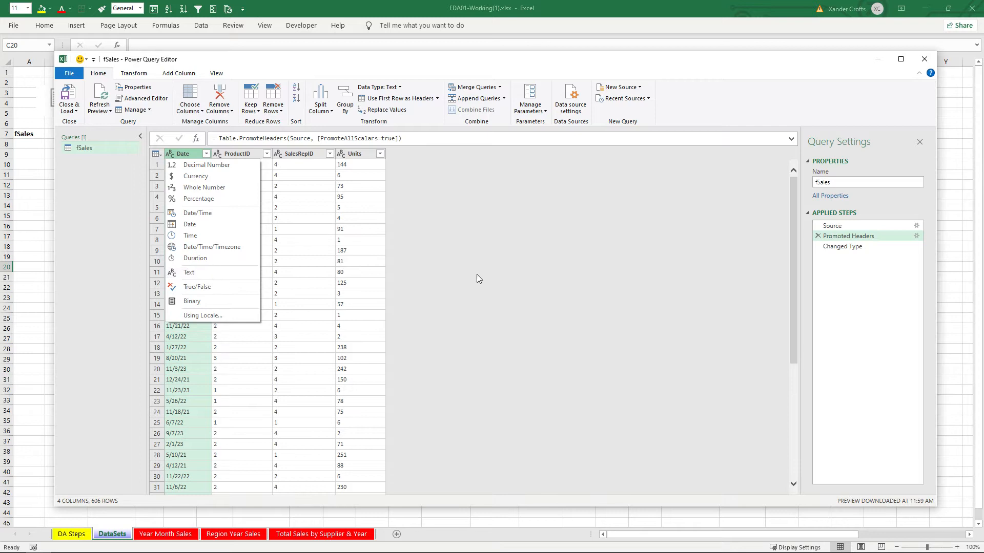
pyautogui.click(190, 224)
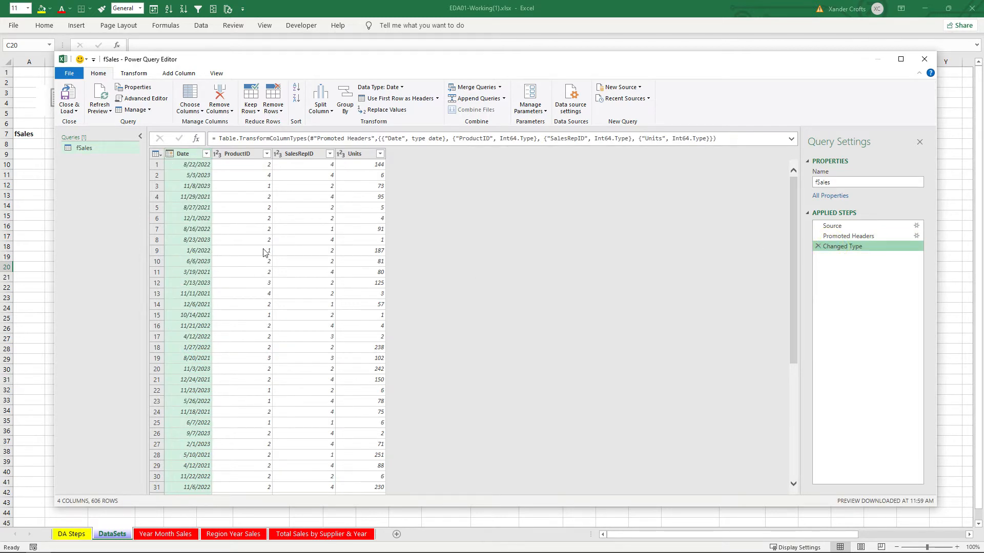
pyautogui.click(220, 157)
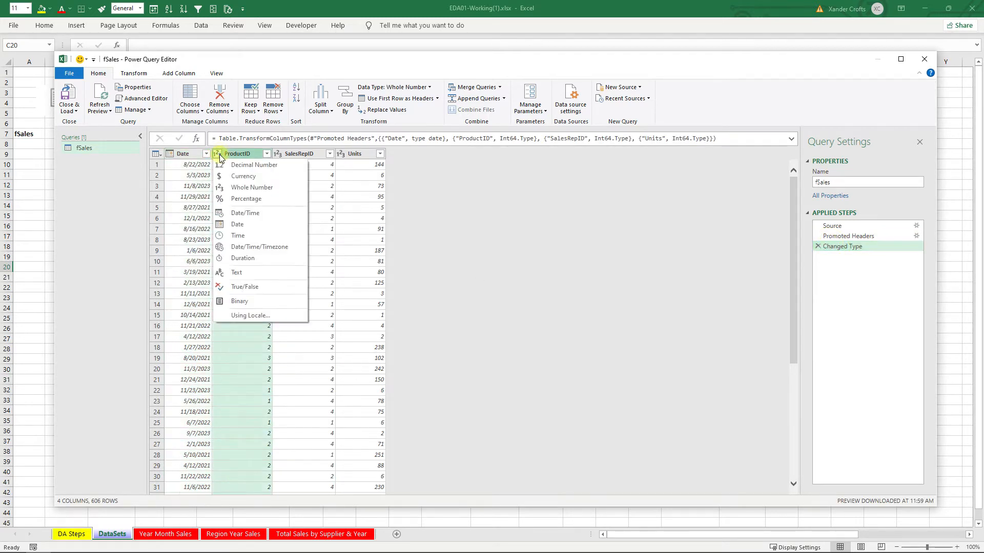
pyautogui.click(171, 158)
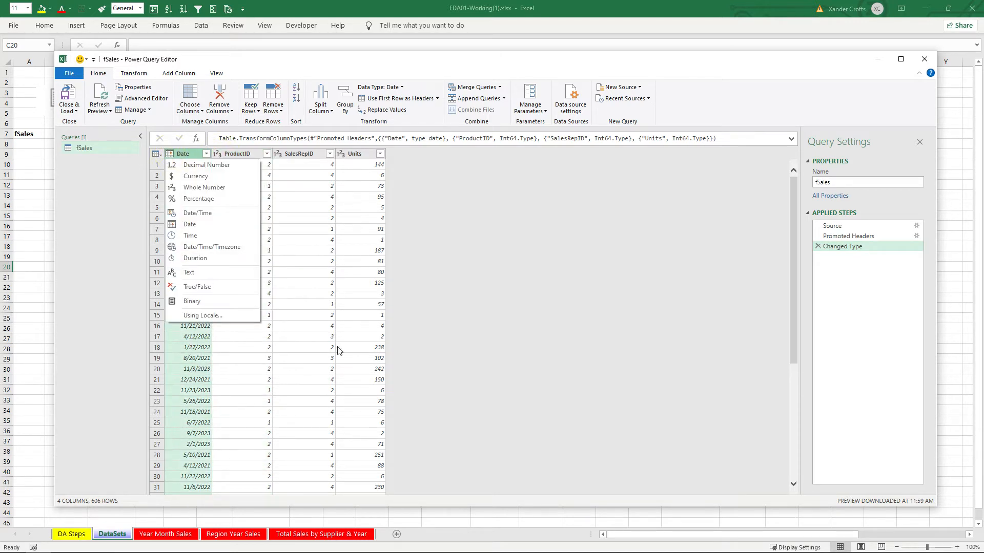
pyautogui.click(541, 279)
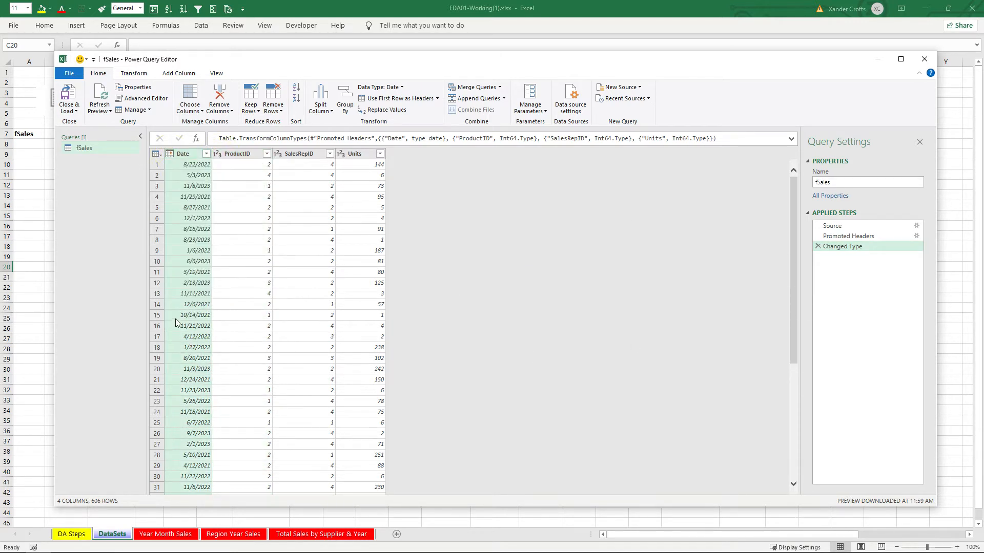
# Load the fSales query as a table to the existing DataSets worksheet at cell A9, without adding it to the Data Model
pyautogui.click(69, 109)
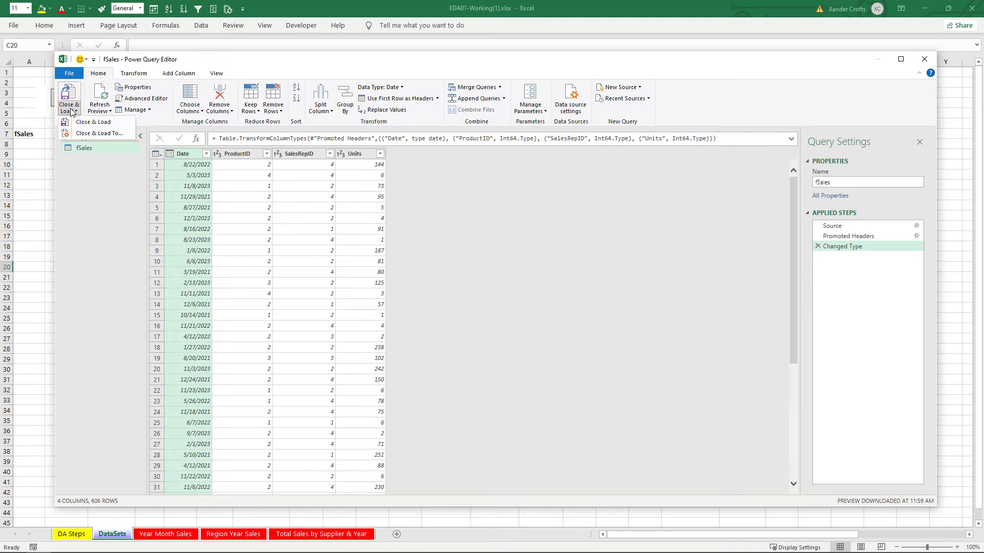
pyautogui.click(100, 135)
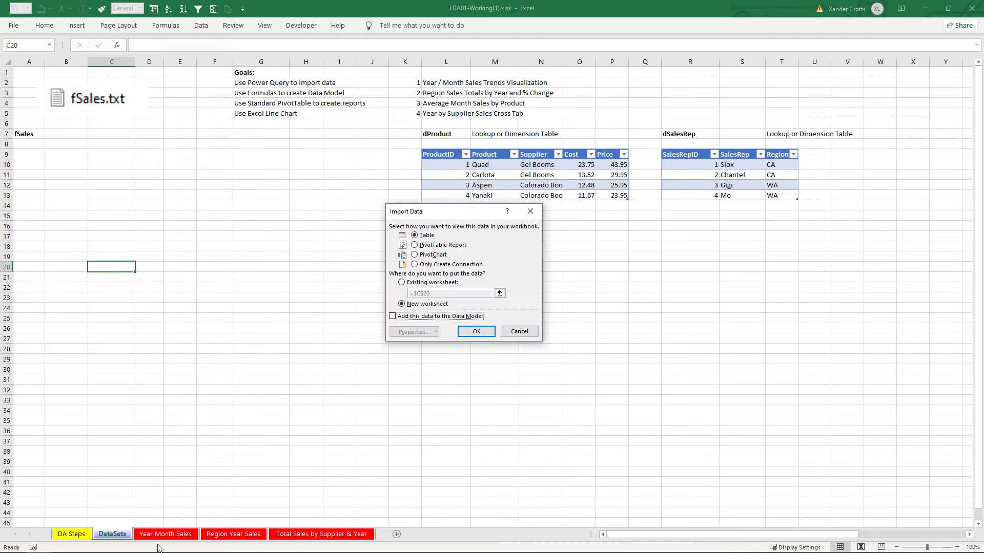
pyautogui.click(401, 283)
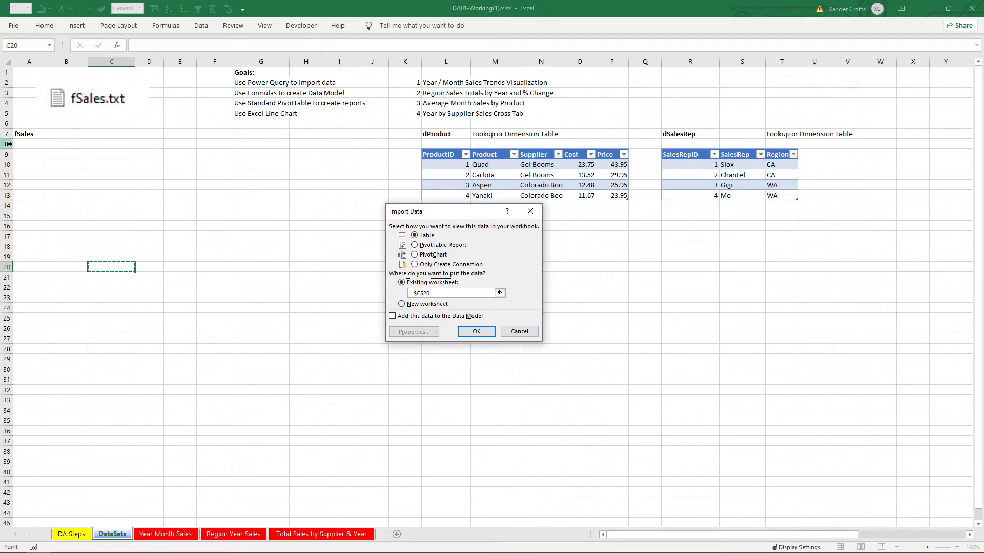
pyautogui.click(26, 152)
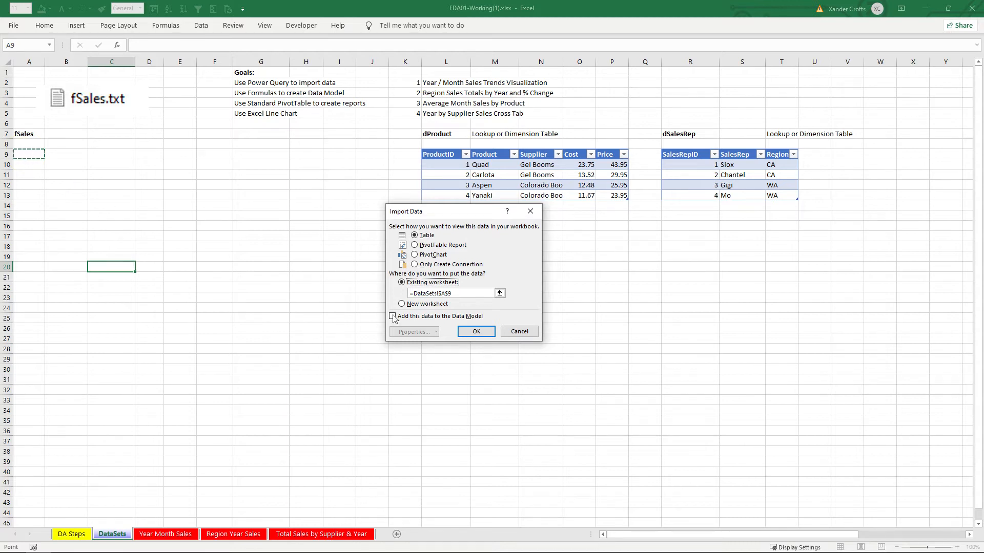
pyautogui.click(474, 332)
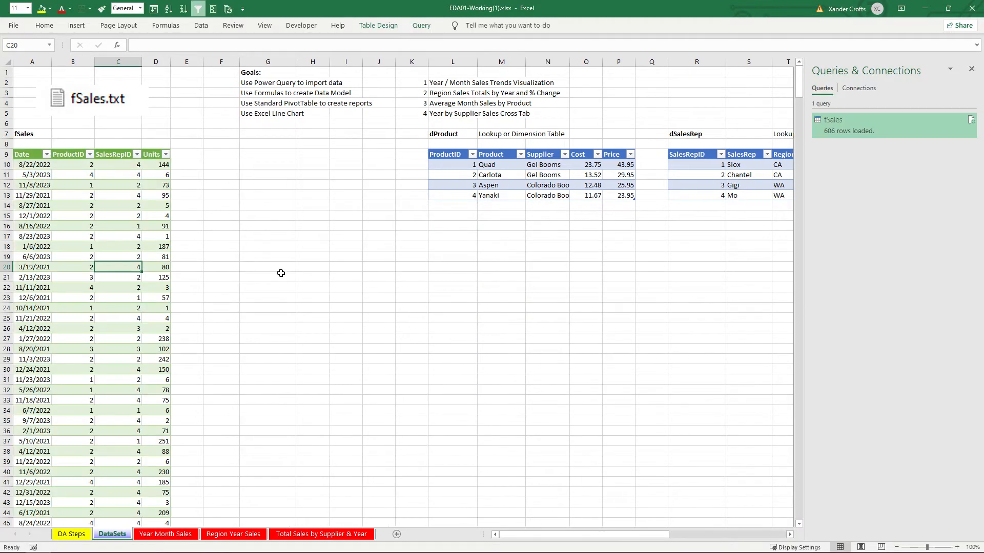
# Close the Queries & Connections pane and go to the last row of the imported fSales table
pyautogui.click(971, 68)
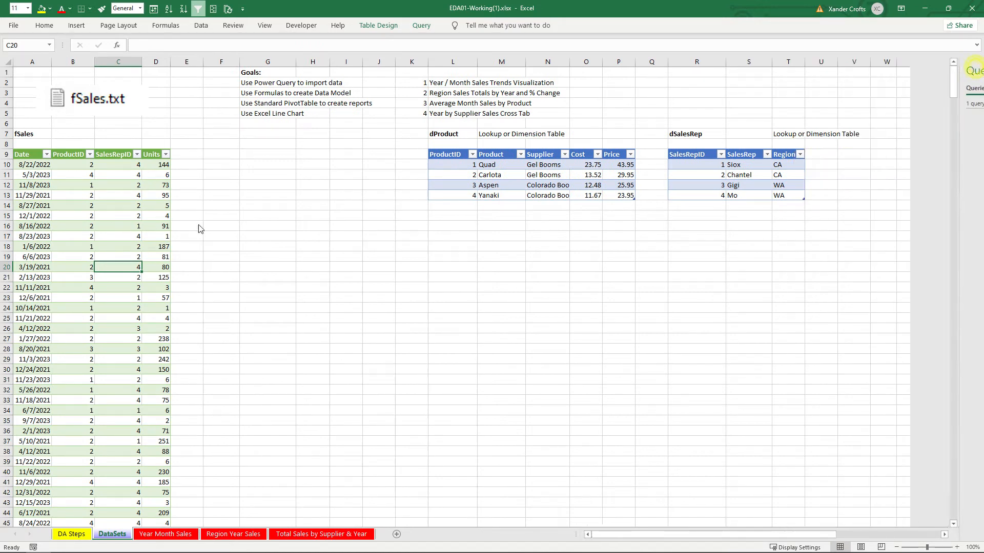
pyautogui.click(131, 249)
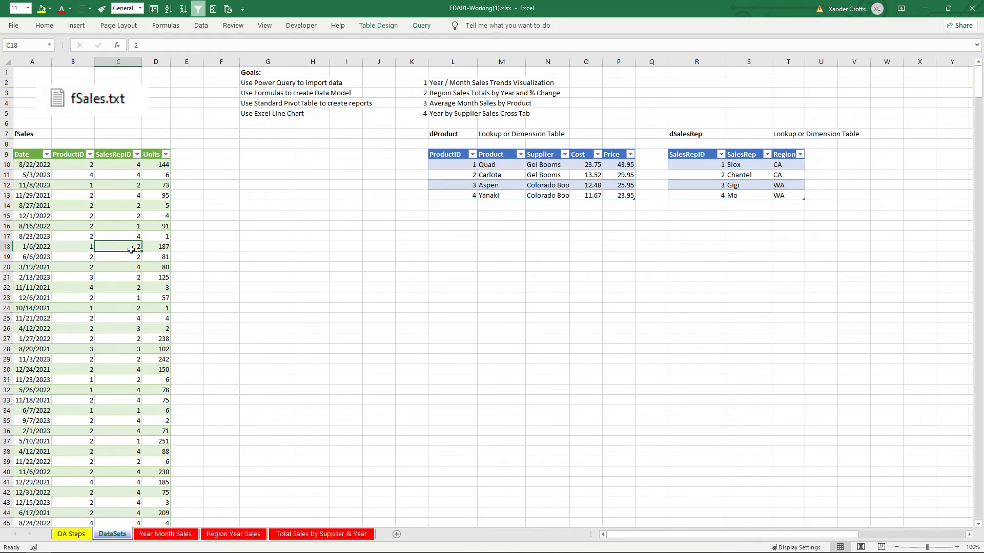
pyautogui.hotkey('ctrl', 'Down')
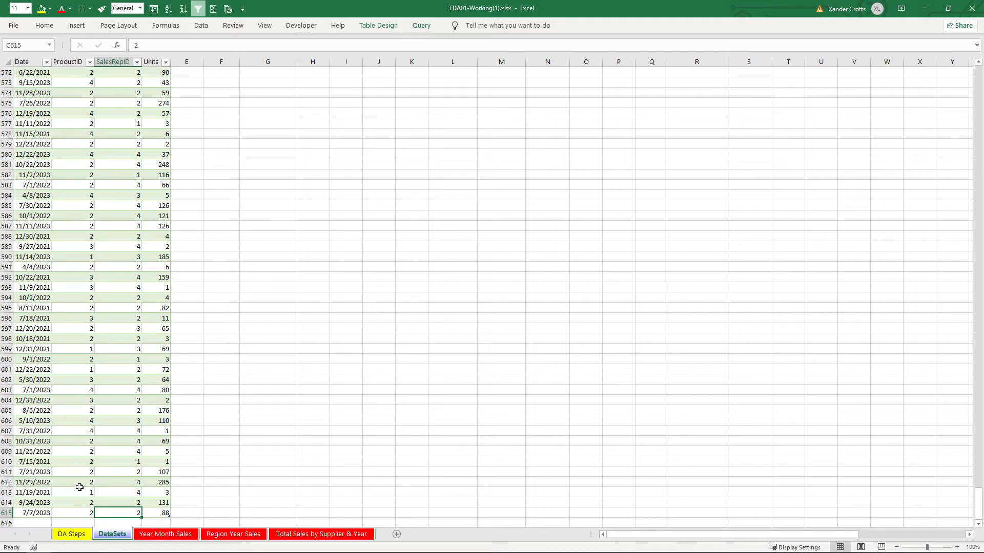
# Return to the start of the fSales table and examine the empty columns E to H beside its Units column
pyautogui.scroll(20, 80, 487)
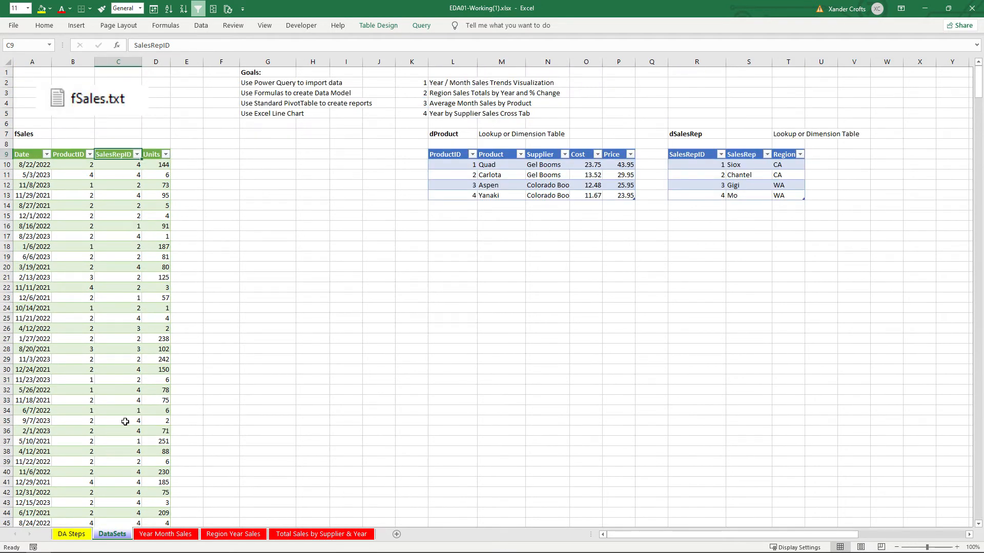
pyautogui.click(242, 286)
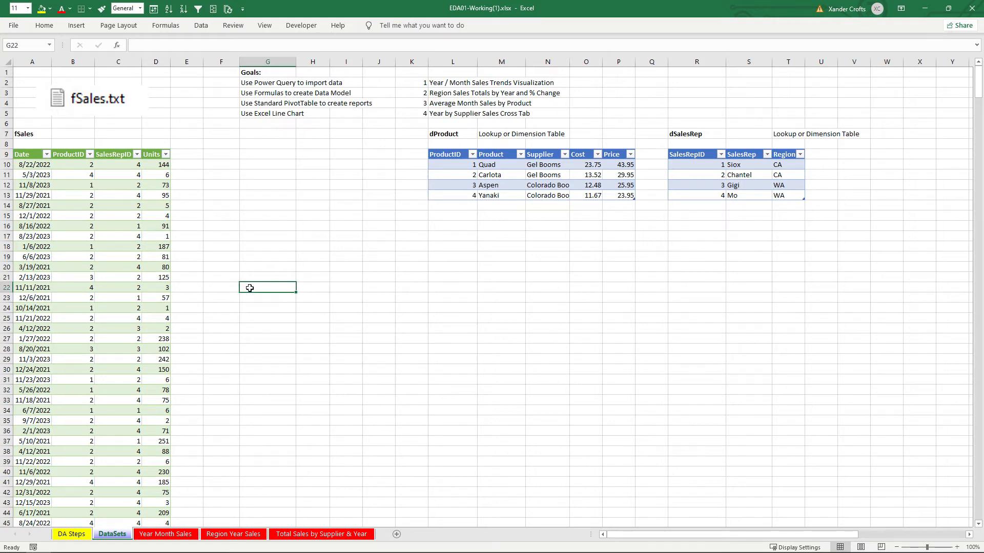
pyautogui.click(313, 343)
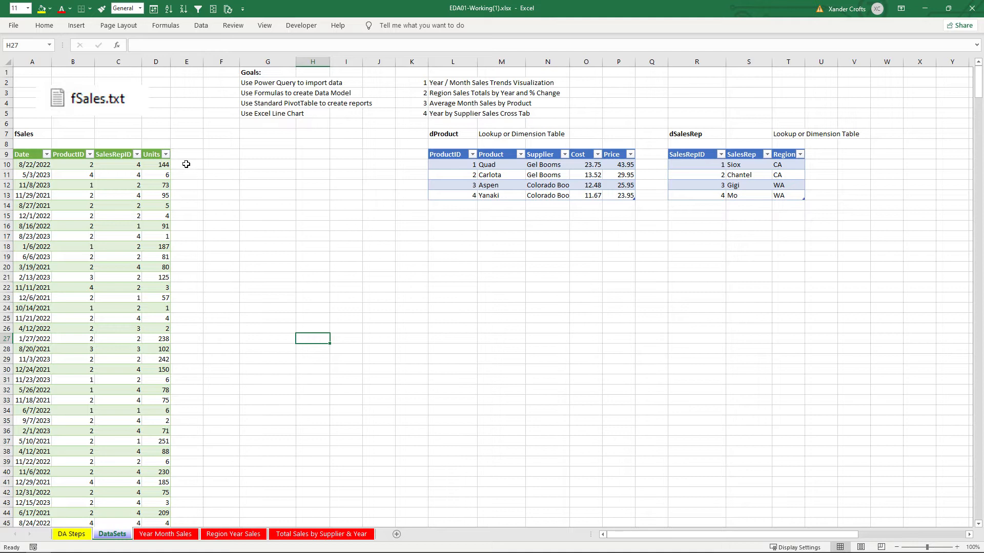
pyautogui.moveTo(176, 155); pyautogui.dragTo(315, 157)
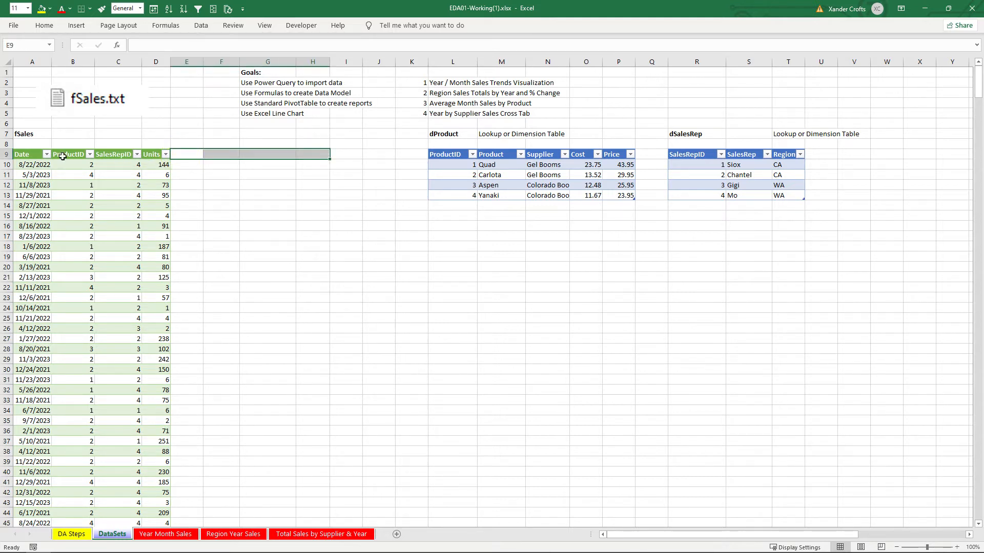
pyautogui.click(45, 155)
pyautogui.click(106, 297)
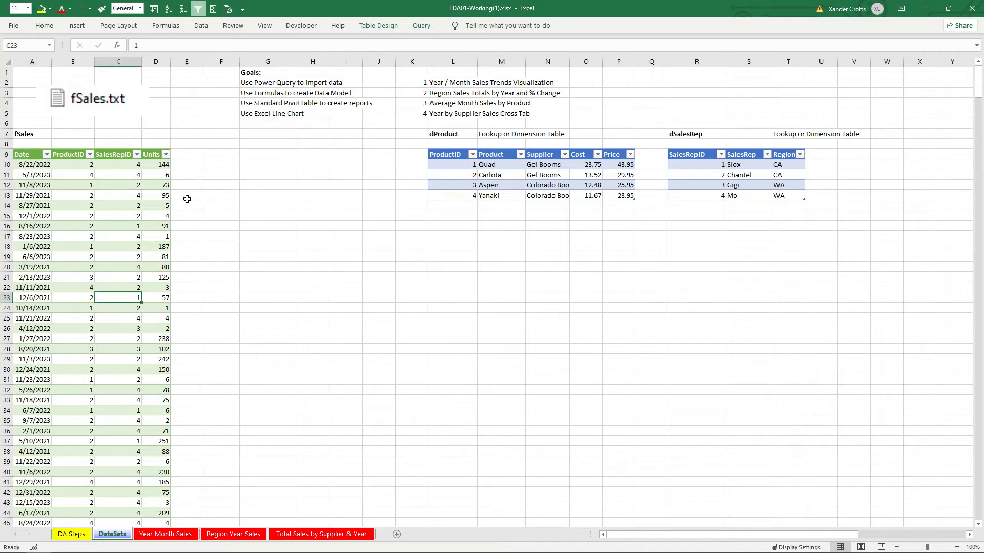
pyautogui.moveTo(186, 156); pyautogui.dragTo(307, 155)
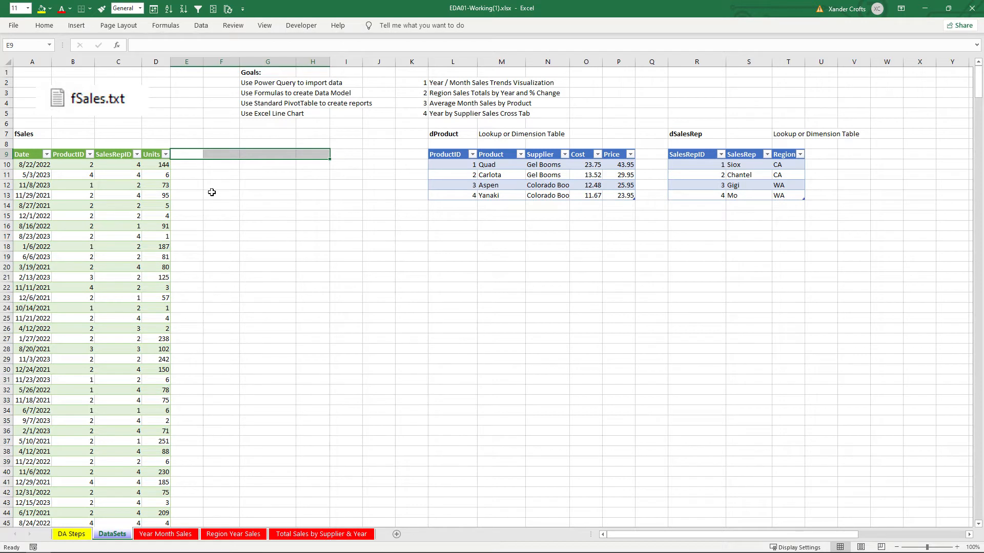
pyautogui.moveTo(189, 156); pyautogui.dragTo(183, 297)
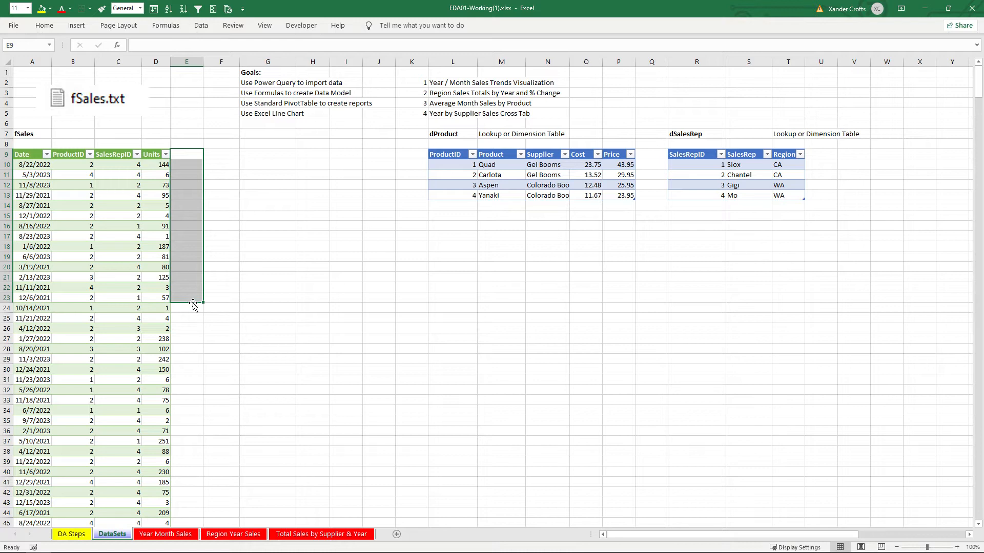
pyautogui.moveTo(223, 154); pyautogui.dragTo(311, 153)
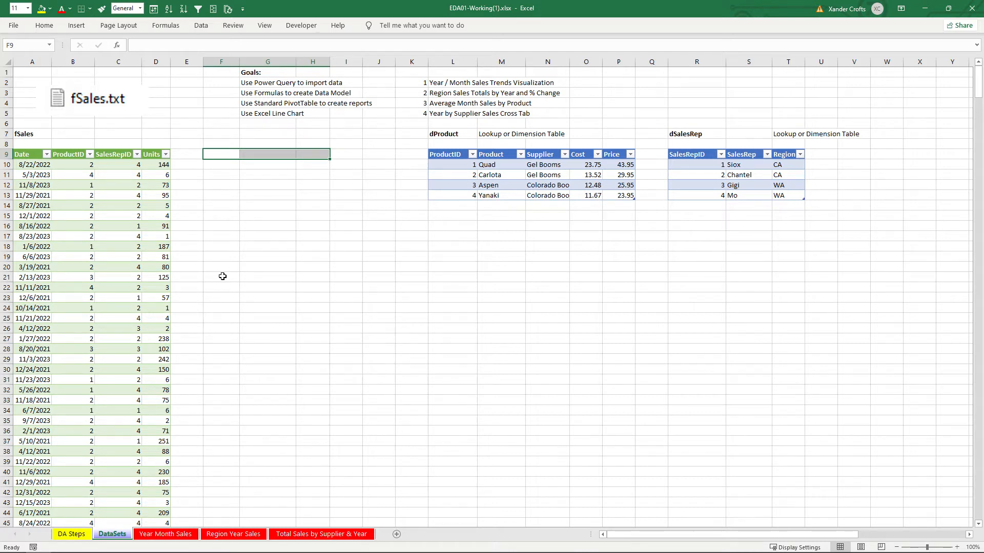
# Extend the fSales table with the column headers Sales, Product, Supplier and Region in cells E9 to H9
pyautogui.click(191, 157)
pyautogui.write('Sales')
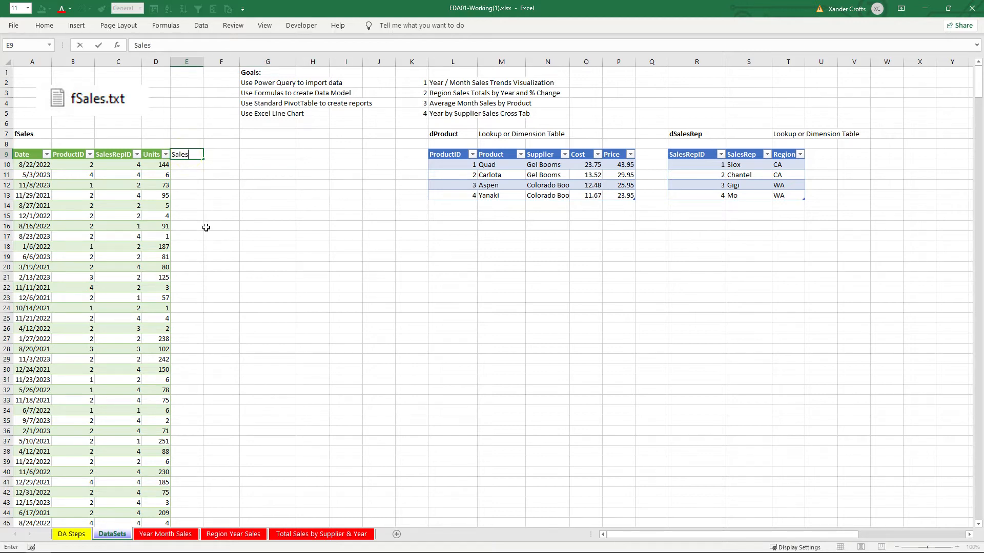
pyautogui.press('Tab')
pyautogui.write('Product')
pyautogui.press('Tab')
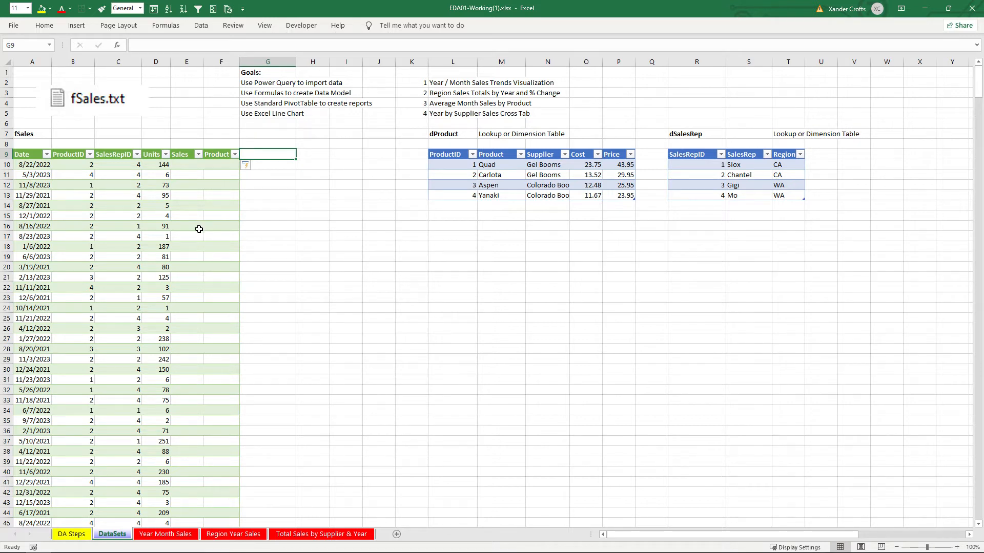
pyautogui.write('Supplier')
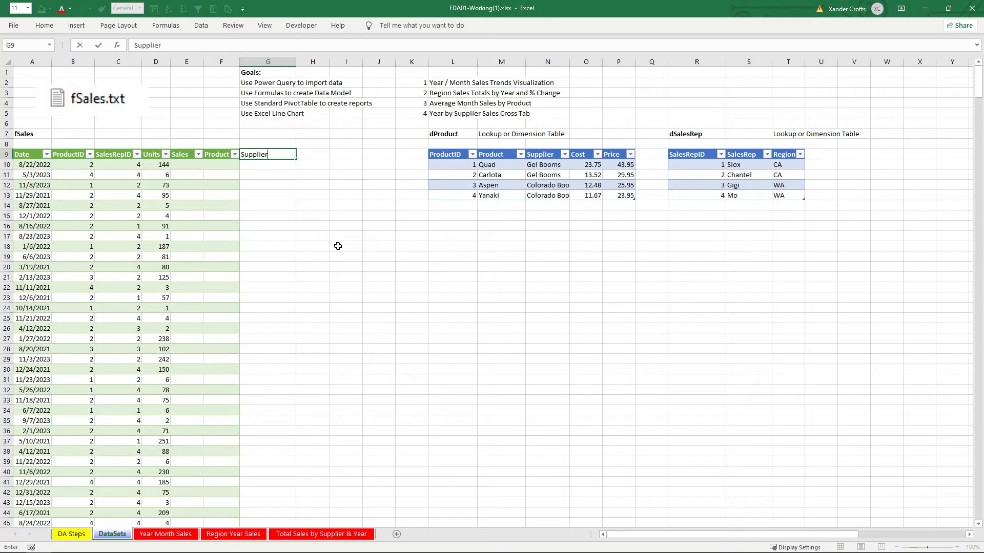
pyautogui.press('Tab')
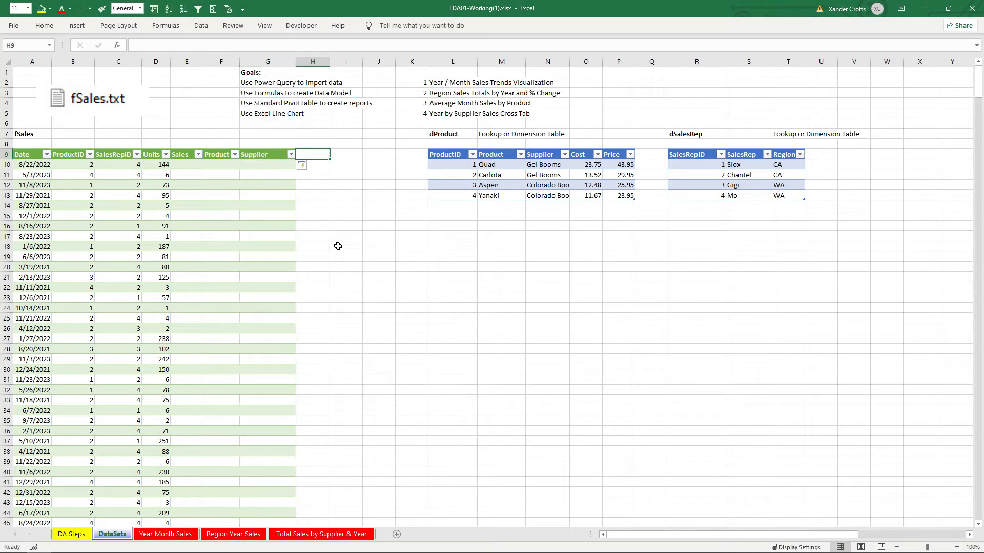
pyautogui.write('Reg')
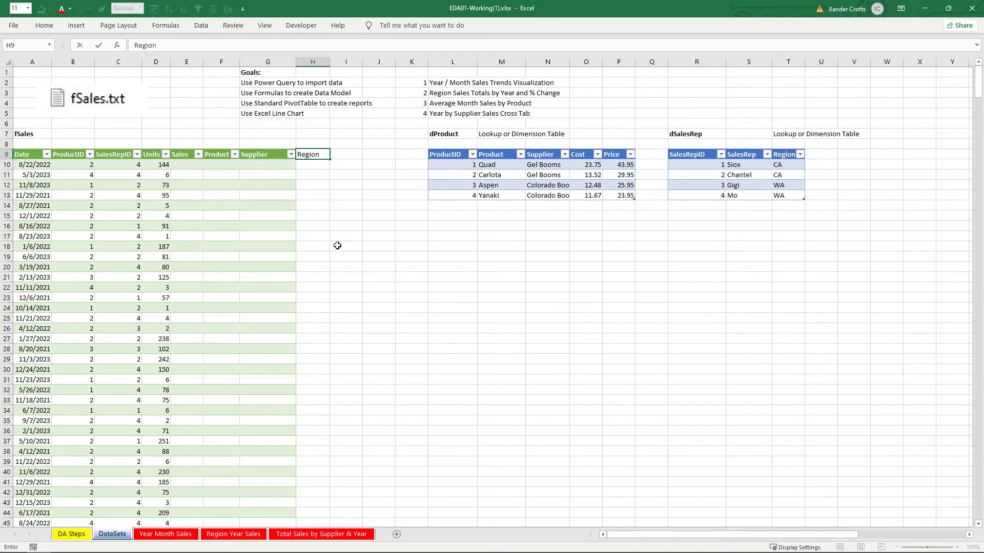
pyautogui.write('ion')
pyautogui.click(337, 246)
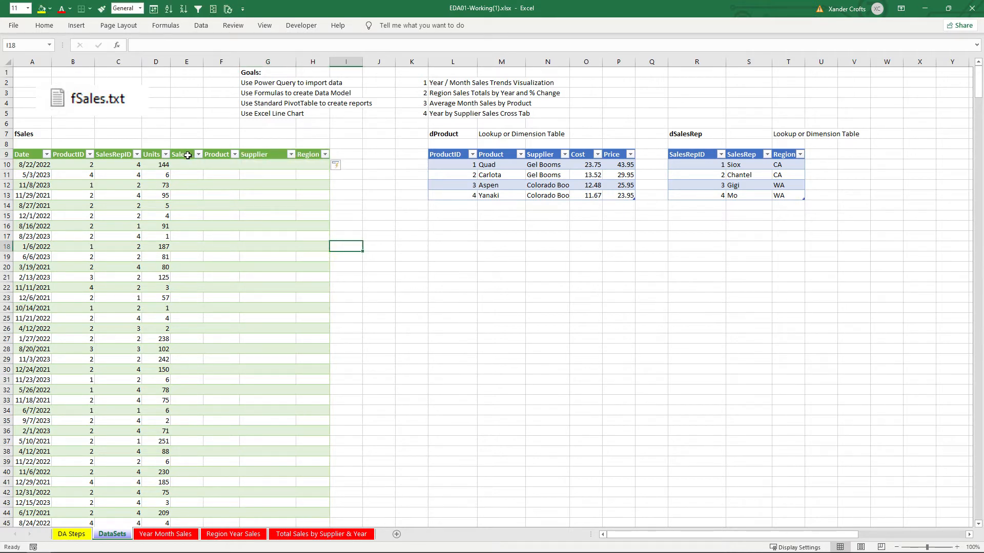
# Compare the new Product, Supplier and Region columns of fSales with the matching fields and ID columns in the dProduct and dSalesRep lookup tables
pyautogui.moveTo(215, 154); pyautogui.dragTo(218, 226)
pyautogui.click(221, 173)
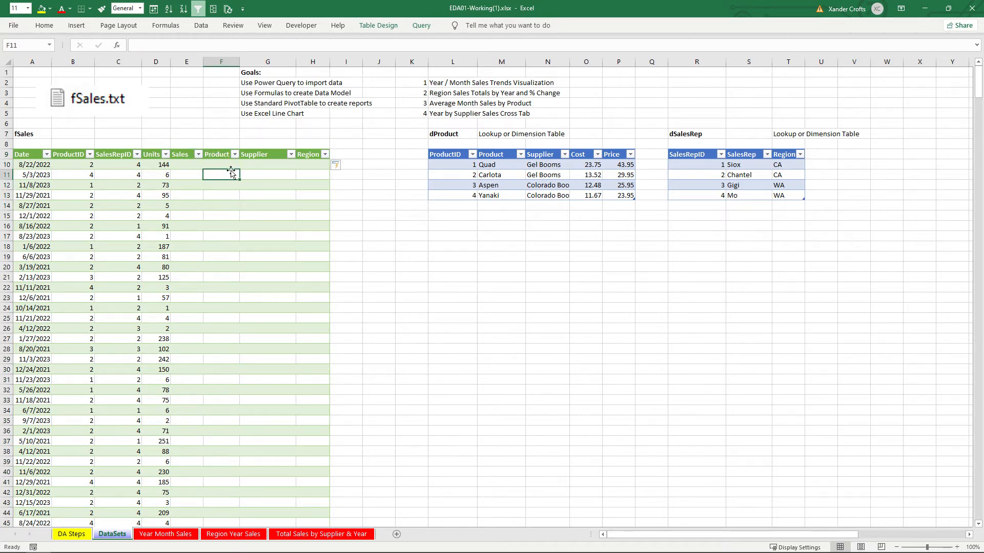
pyautogui.click(509, 188)
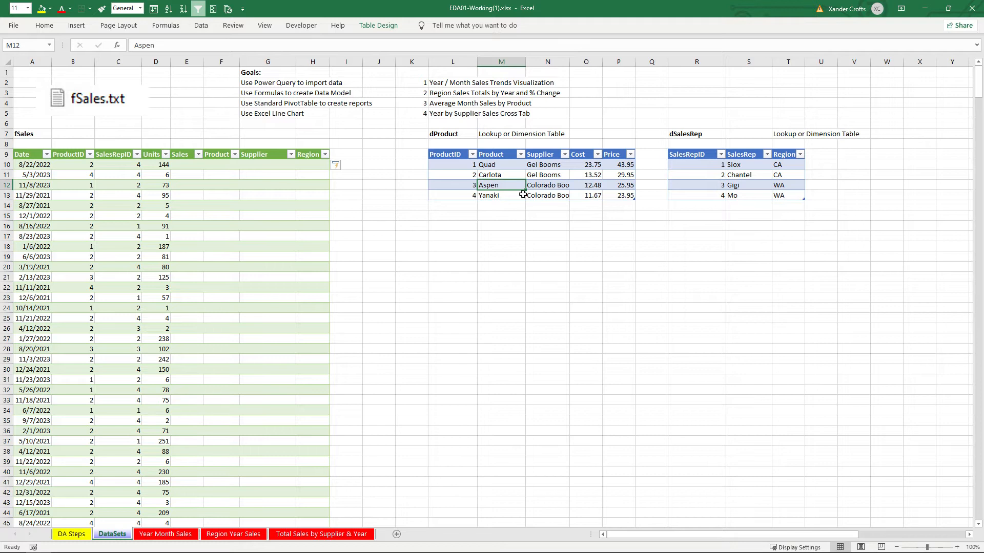
pyautogui.moveTo(454, 154); pyautogui.dragTo(622, 175)
pyautogui.click(622, 175)
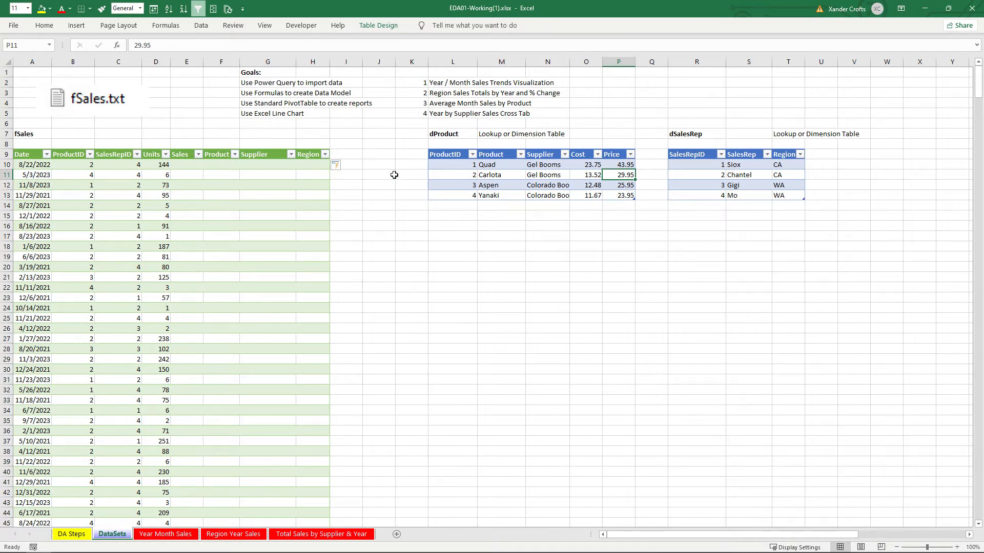
pyautogui.moveTo(492, 155); pyautogui.dragTo(492, 186)
pyautogui.click(490, 173)
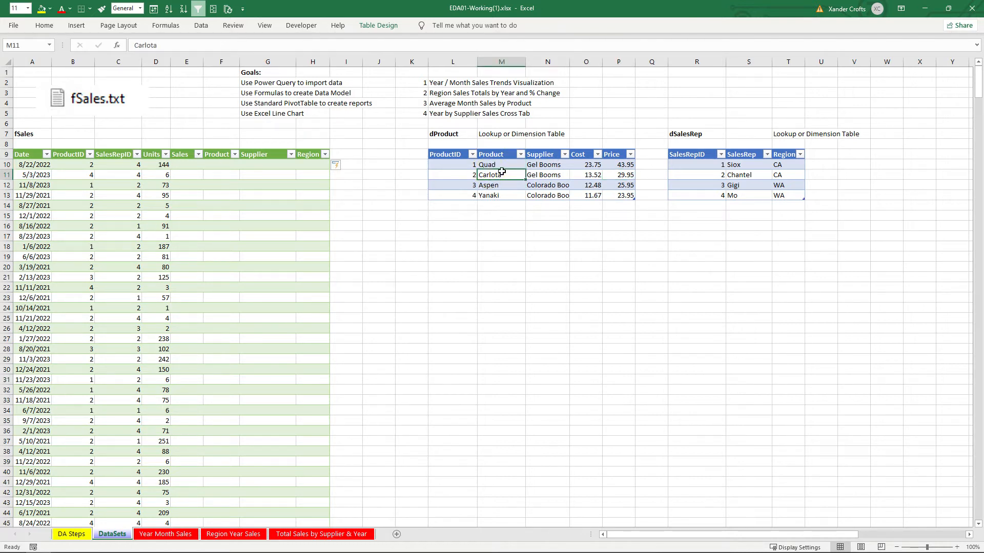
pyautogui.moveTo(221, 175); pyautogui.dragTo(221, 215)
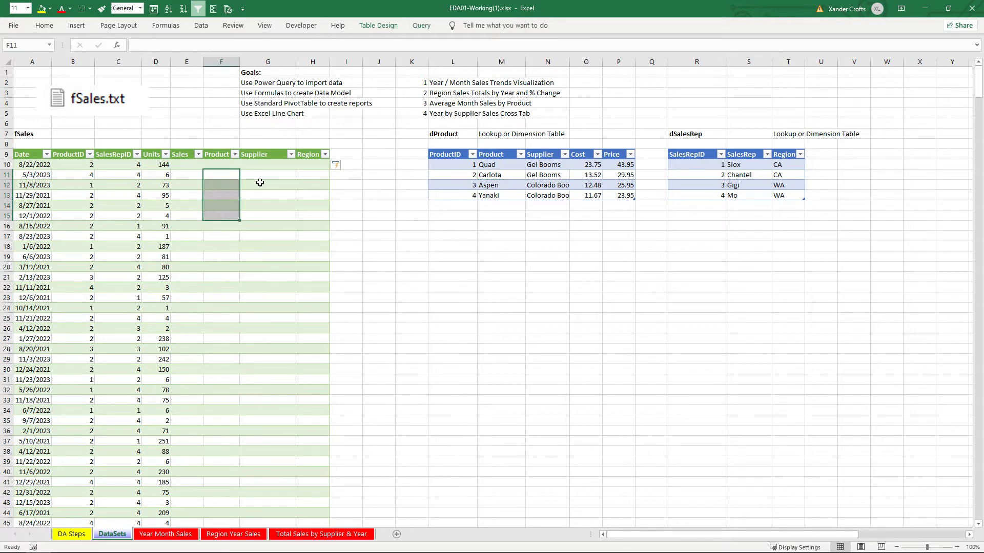
pyautogui.moveTo(259, 156); pyautogui.dragTo(259, 261)
pyautogui.click(535, 151)
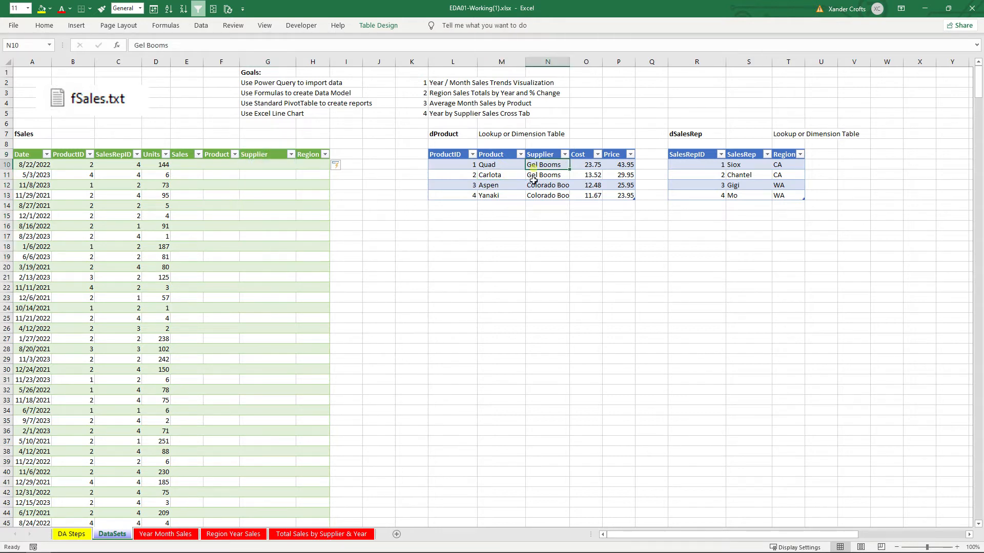
pyautogui.moveTo(545, 156); pyautogui.dragTo(544, 184)
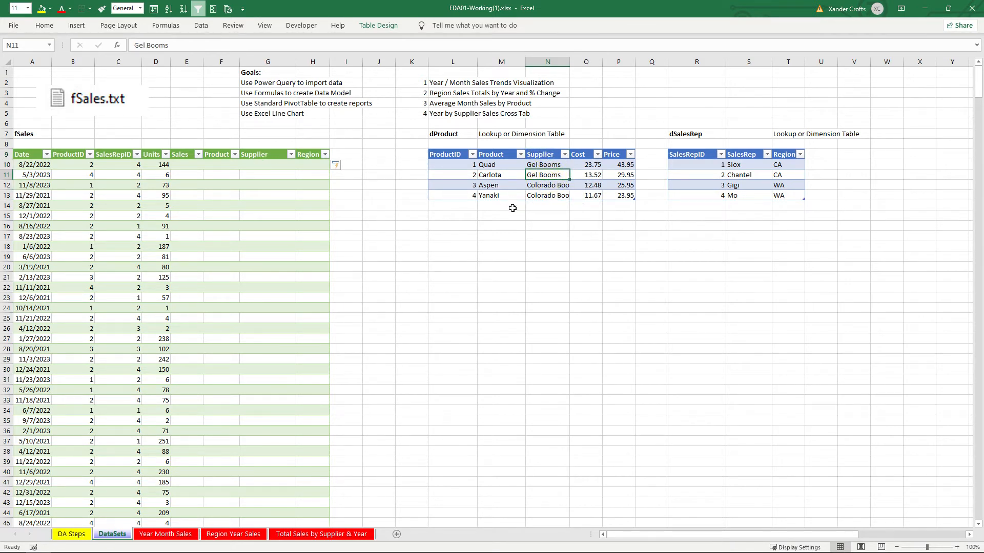
pyautogui.click(513, 225)
pyautogui.moveTo(305, 155); pyautogui.dragTo(315, 256)
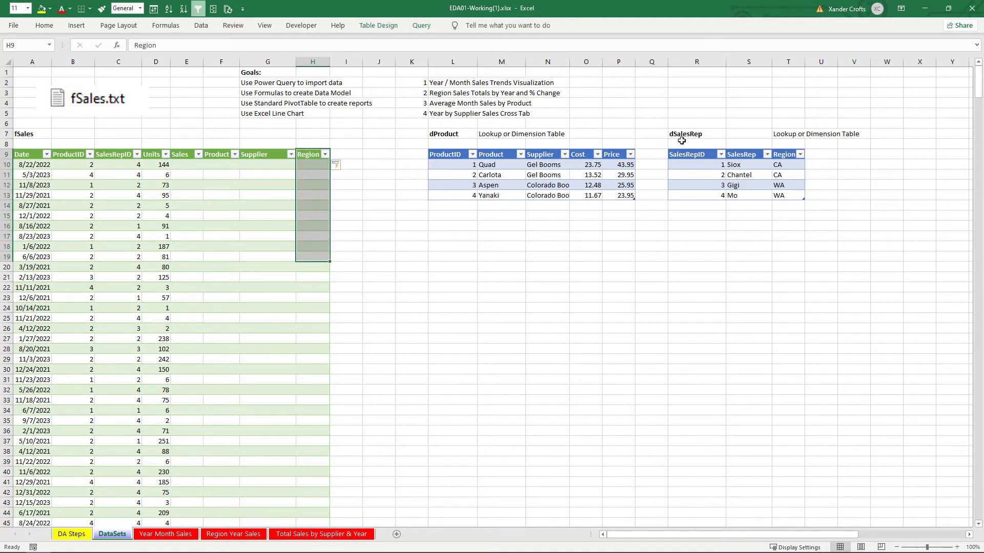
pyautogui.moveTo(694, 162); pyautogui.dragTo(699, 184)
pyautogui.moveTo(104, 162); pyautogui.dragTo(122, 171)
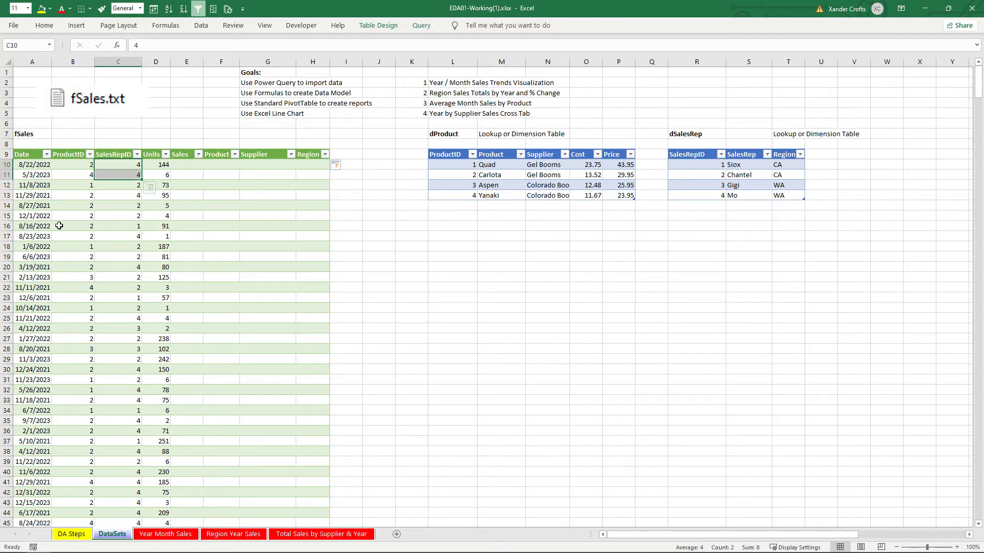
pyautogui.click(780, 176)
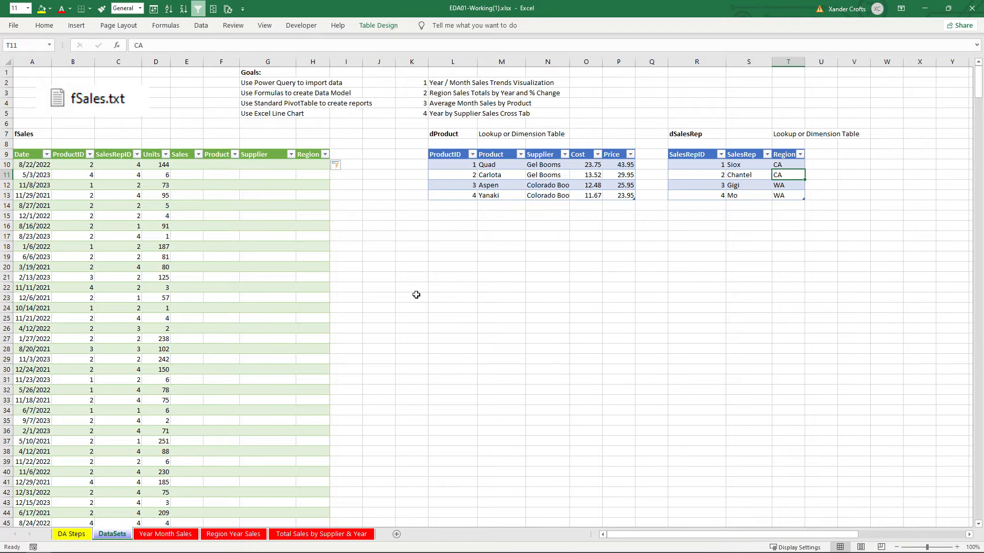
pyautogui.click(180, 165)
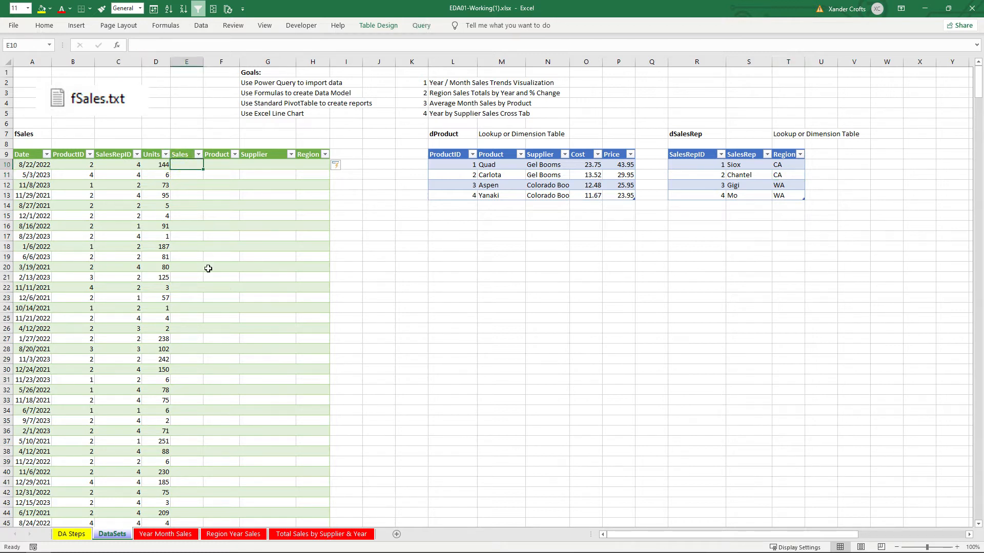
pyautogui.write('=')
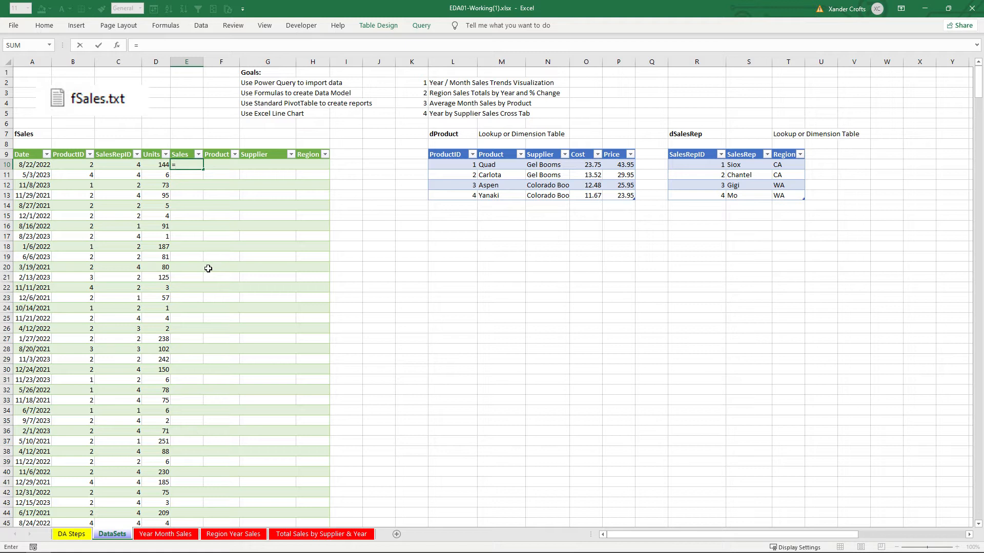
pyautogui.write('vlok')
pyautogui.press('Tab')
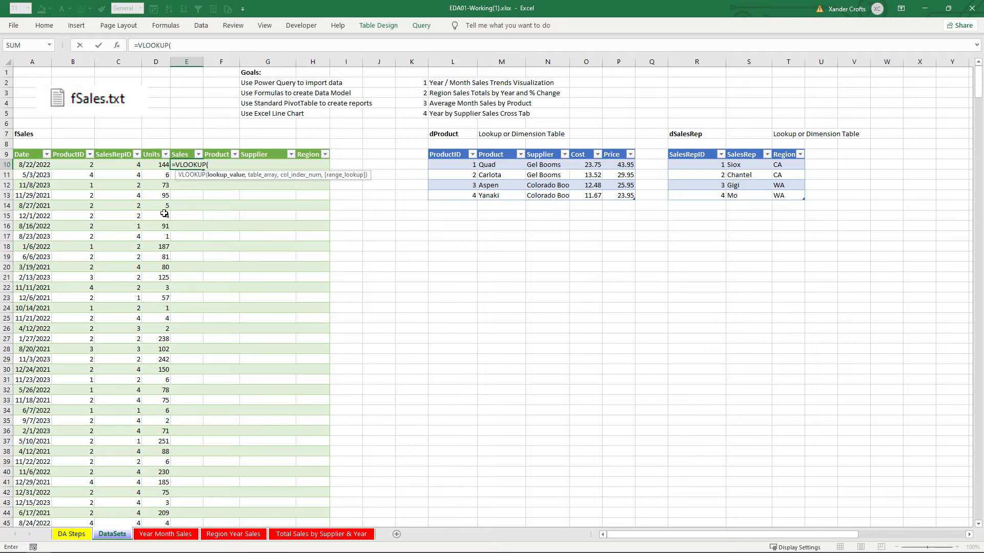
pyautogui.click(86, 166)
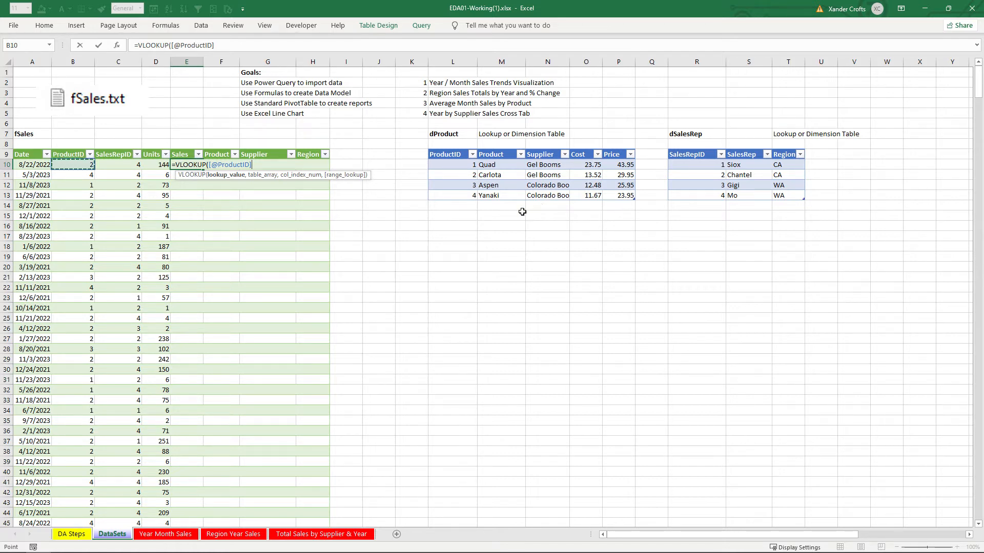
pyautogui.write(',')
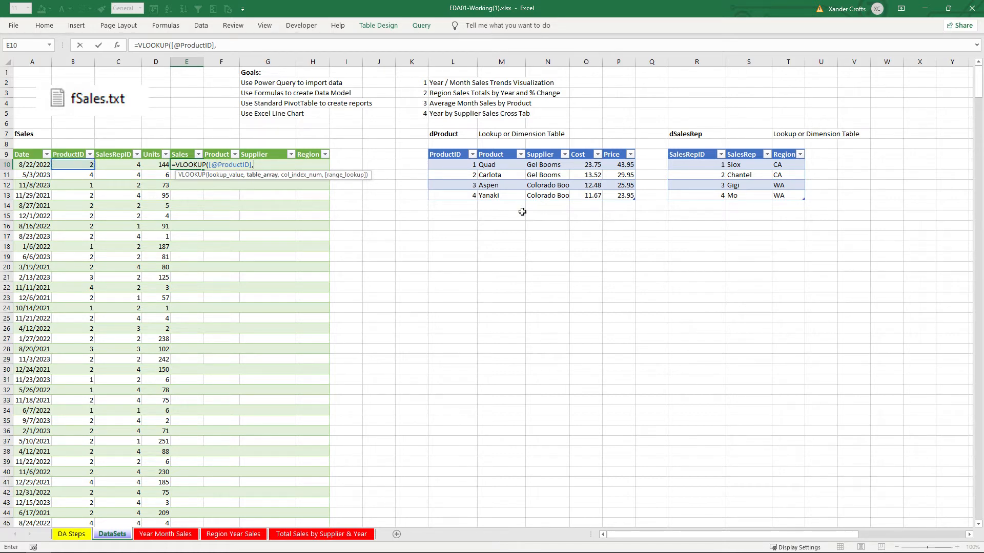
pyautogui.moveTo(457, 158); pyautogui.dragTo(633, 197)
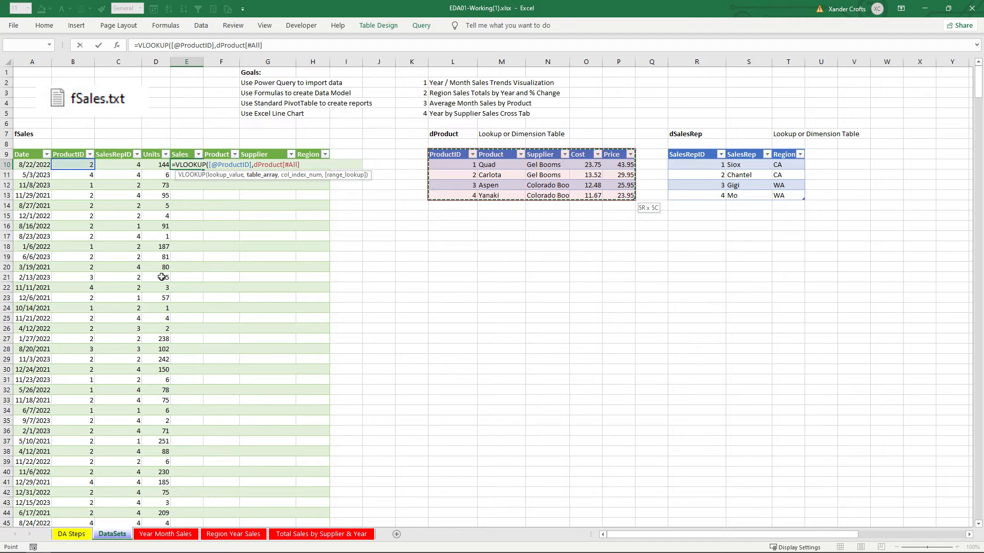
pyautogui.write(',5')
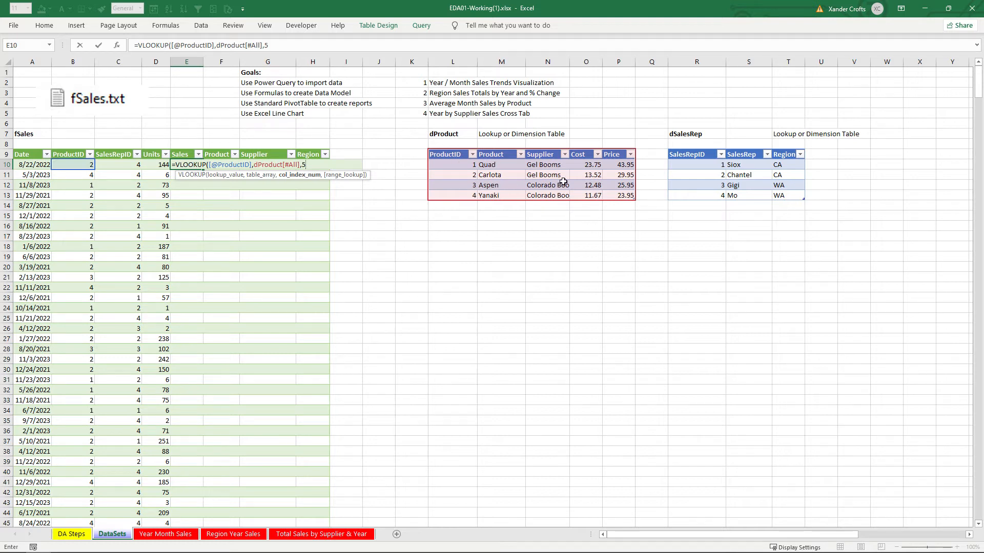
pyautogui.press('Return')
pyautogui.click(191, 166)
pyautogui.press('F2')
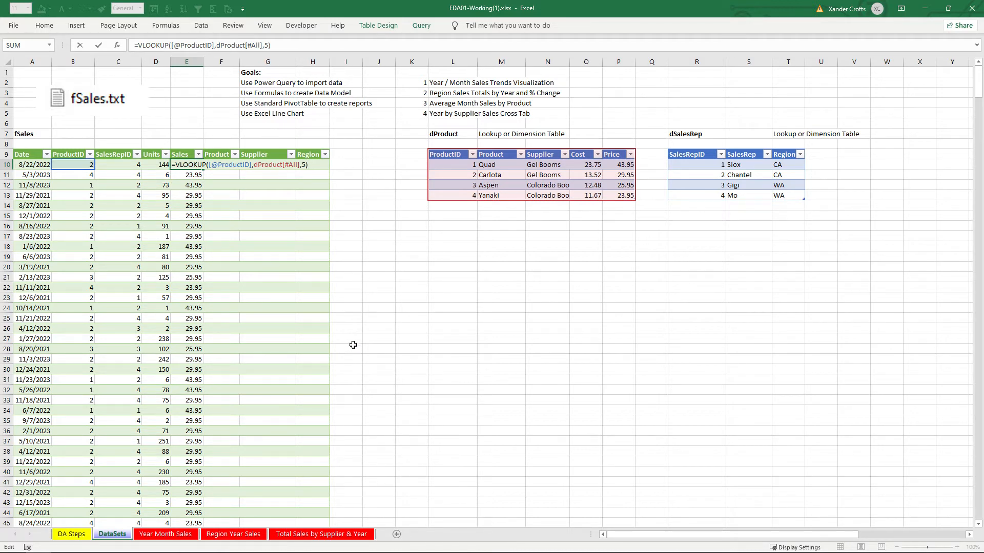
pyautogui.click(148, 155)
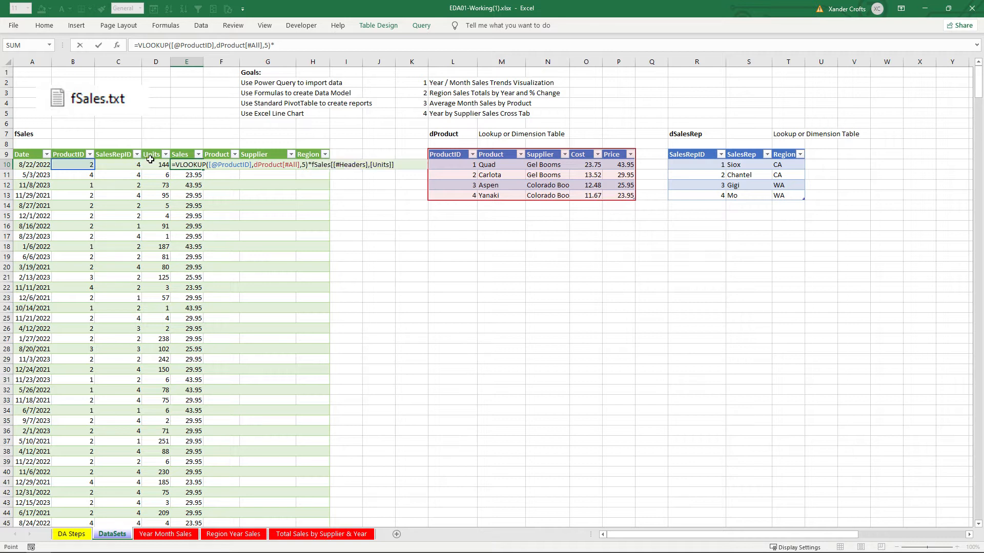
pyautogui.click(151, 167)
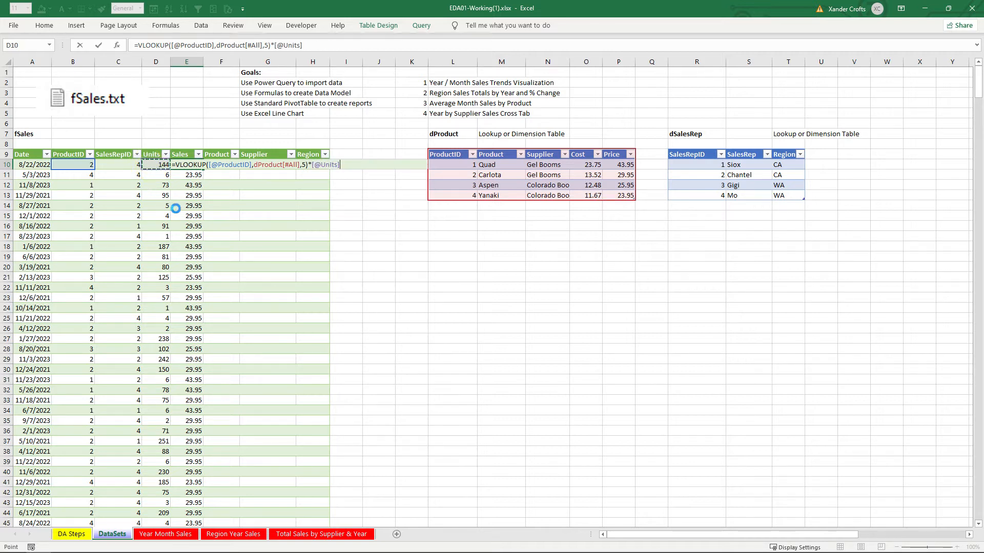
pyautogui.press('Return')
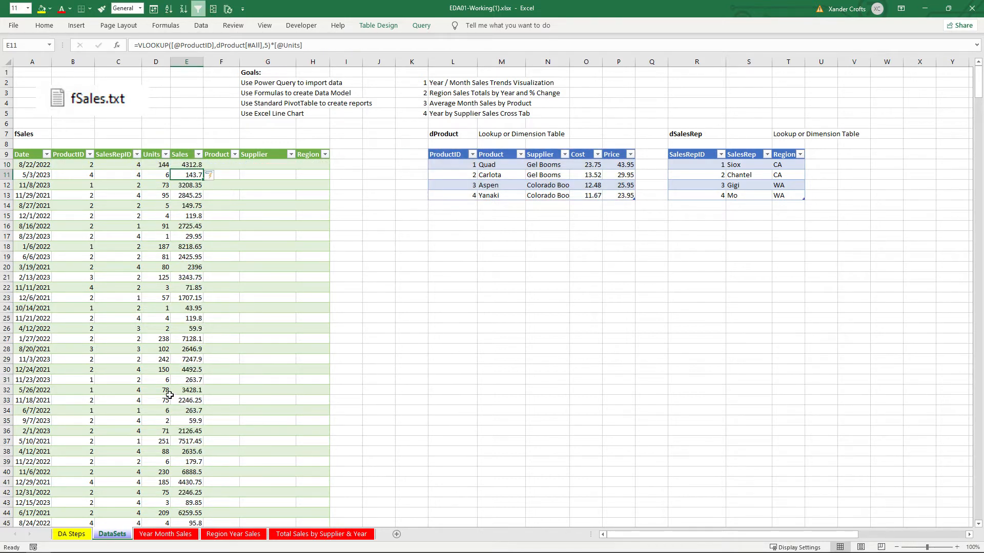
pyautogui.click(210, 165)
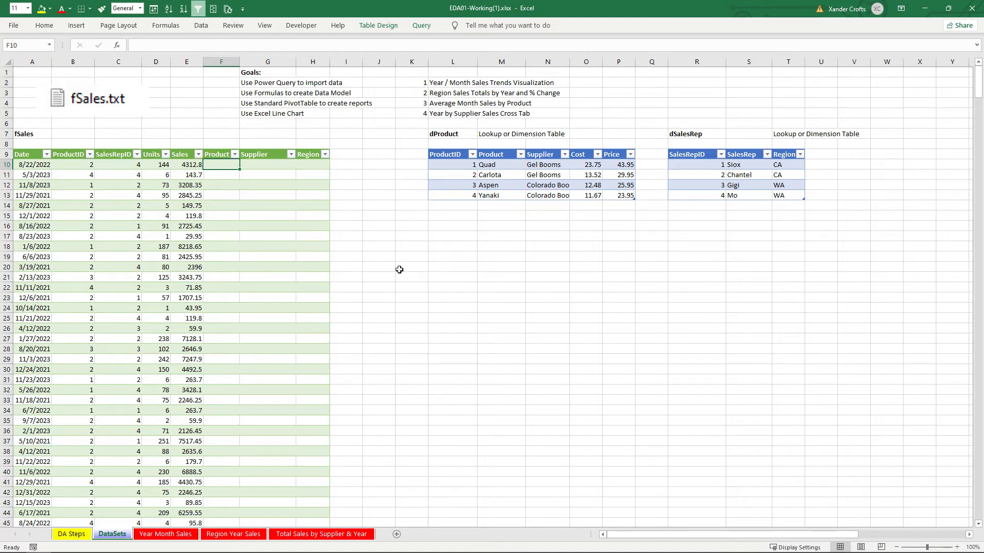
pyautogui.write('=vlo')
pyautogui.press('Tab')
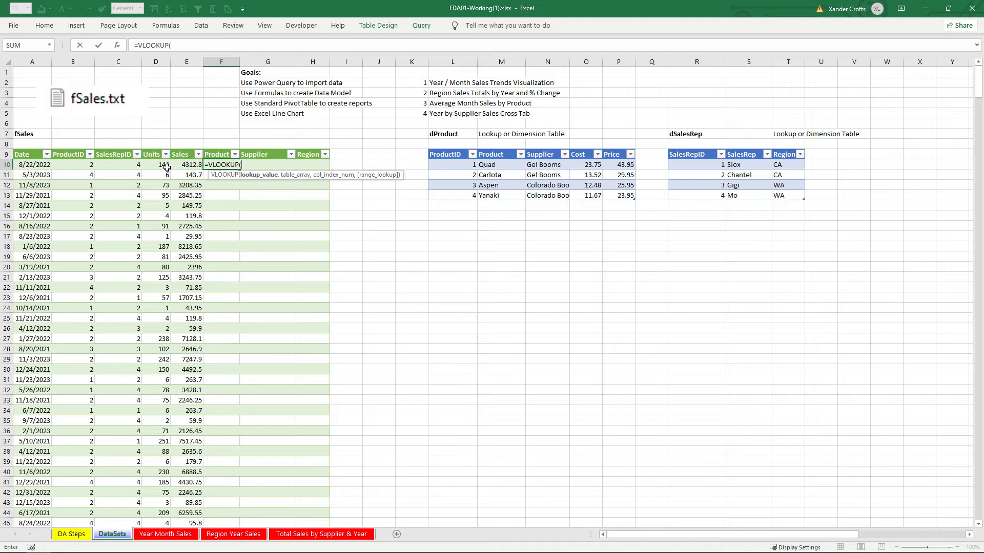
pyautogui.click(86, 164)
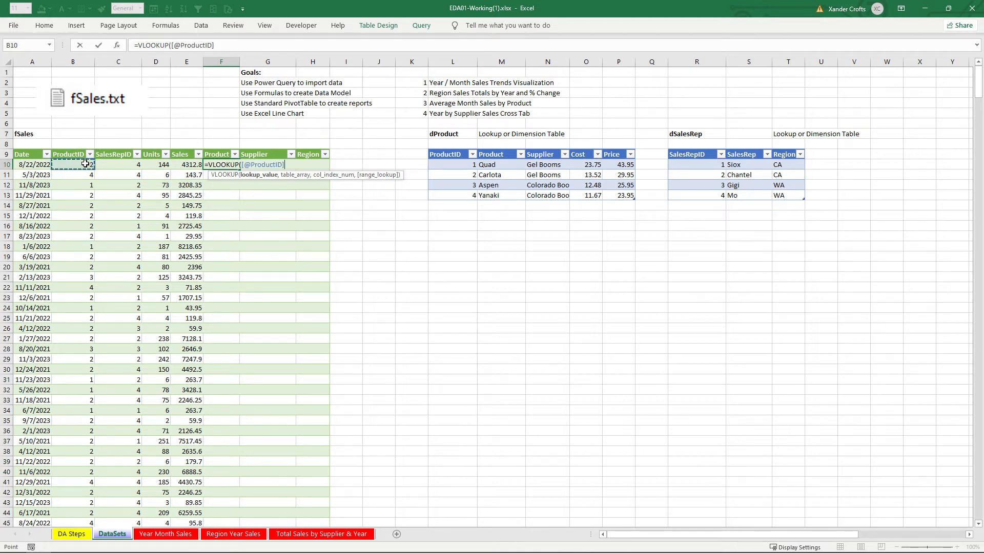
pyautogui.write(',')
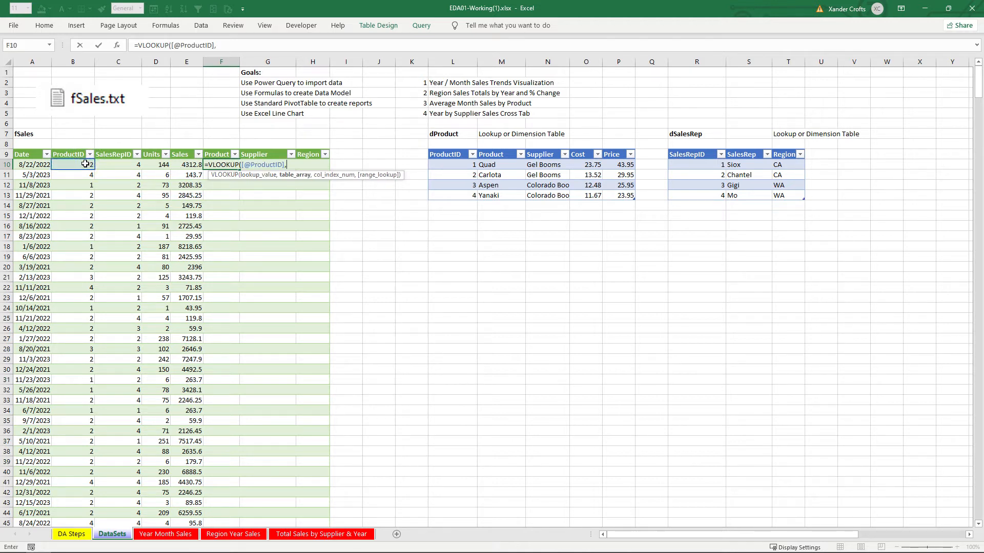
pyautogui.click(460, 153)
pyautogui.hotkey('ctrl', 'shift', 'Right')
pyautogui.hotkey('ctrl', 'shift', 'Down')
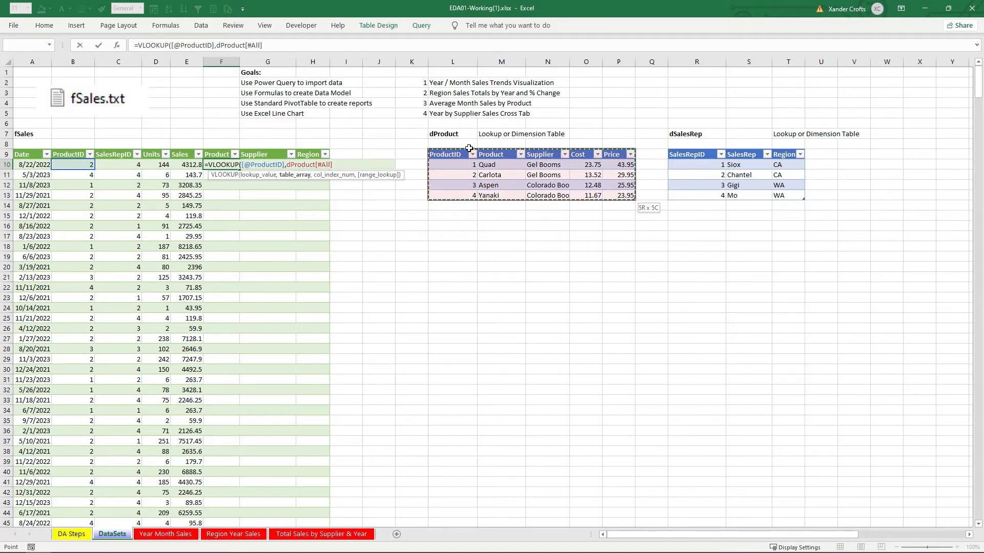
pyautogui.write(',')
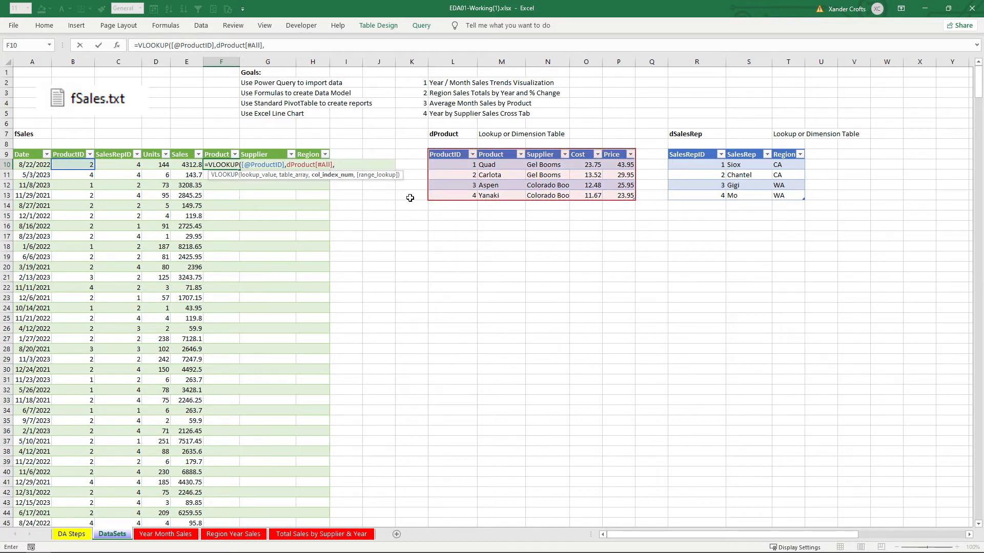
pyautogui.write('2')
pyautogui.press('Return')
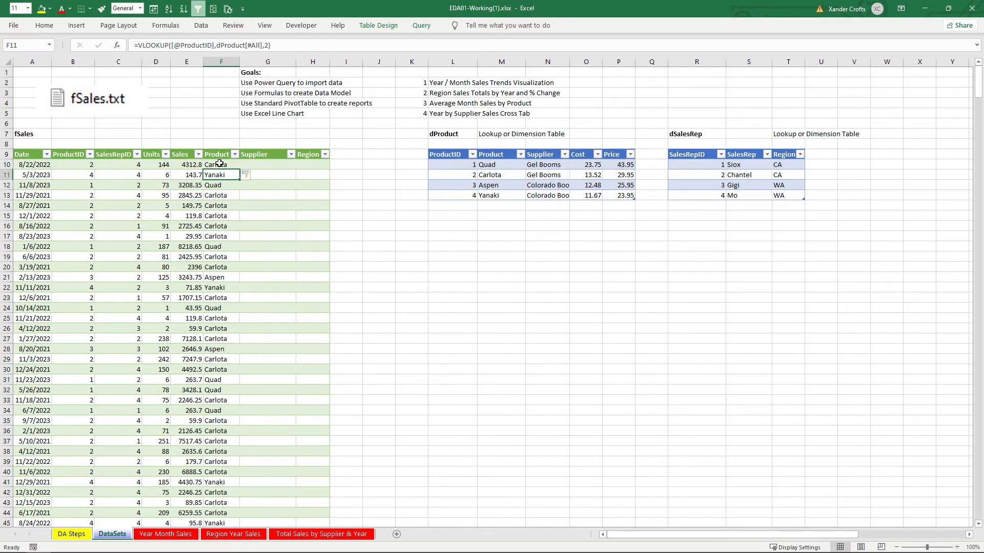
pyautogui.click(262, 165)
pyautogui.write('=v')
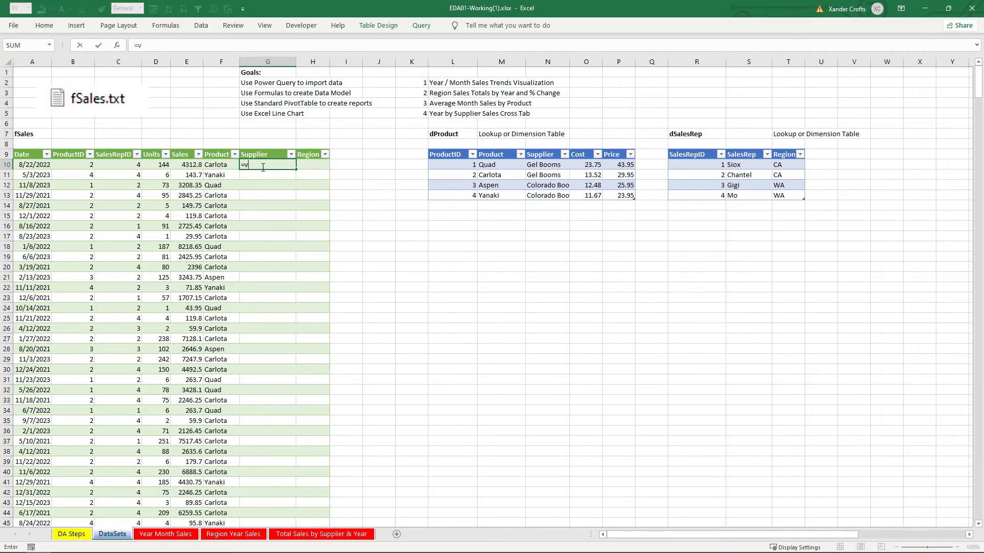
pyautogui.write('l')
pyautogui.press('Tab')
pyautogui.click(76, 164)
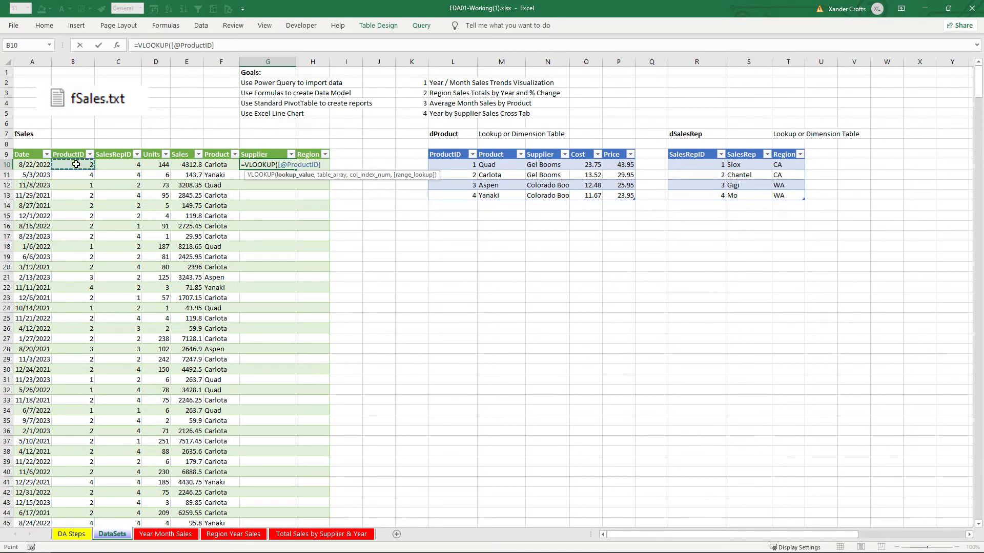
pyautogui.write(',')
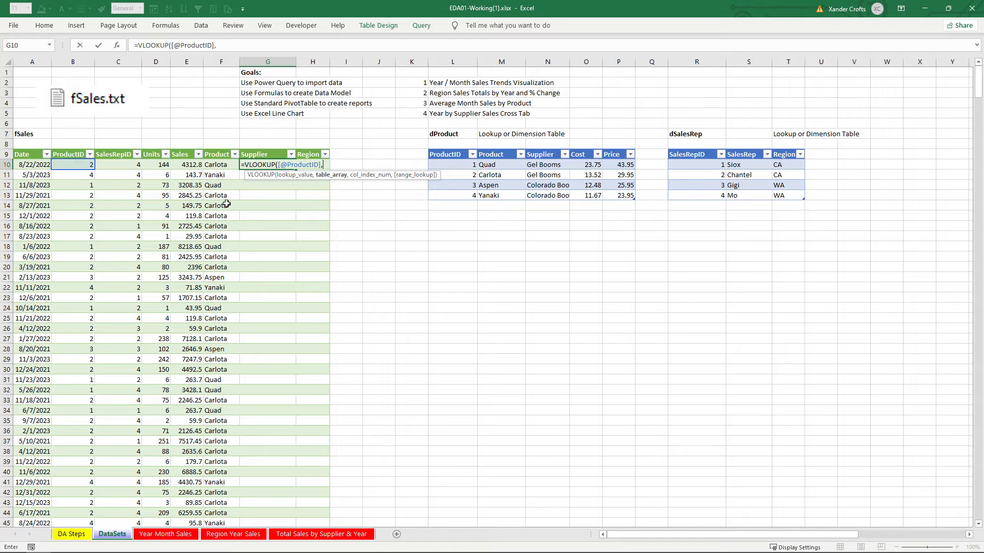
pyautogui.click(444, 149)
pyautogui.click(441, 155)
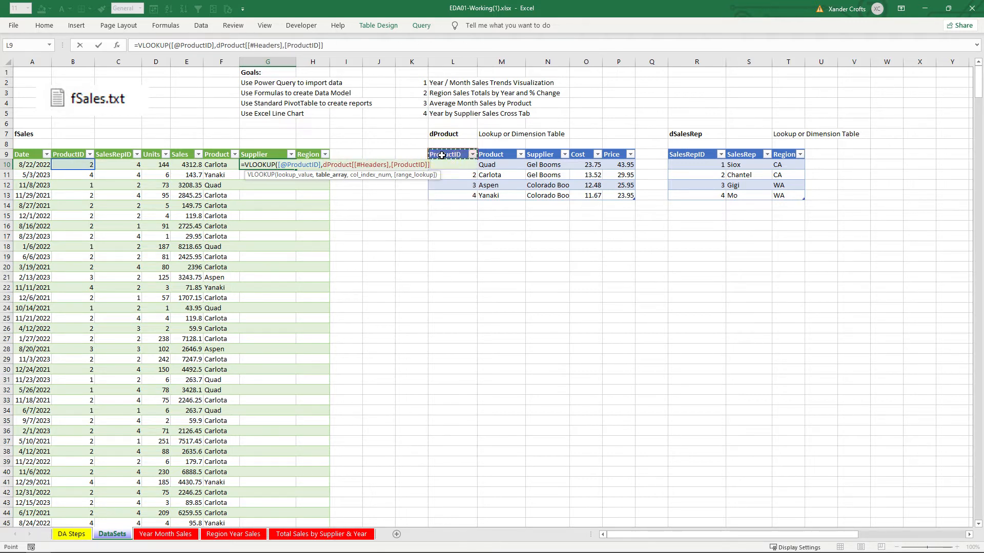
pyautogui.hotkey('ctrl', 'shift', 'Right')
pyautogui.hotkey('ctrl', 'shift', 'Down')
pyautogui.write(',')
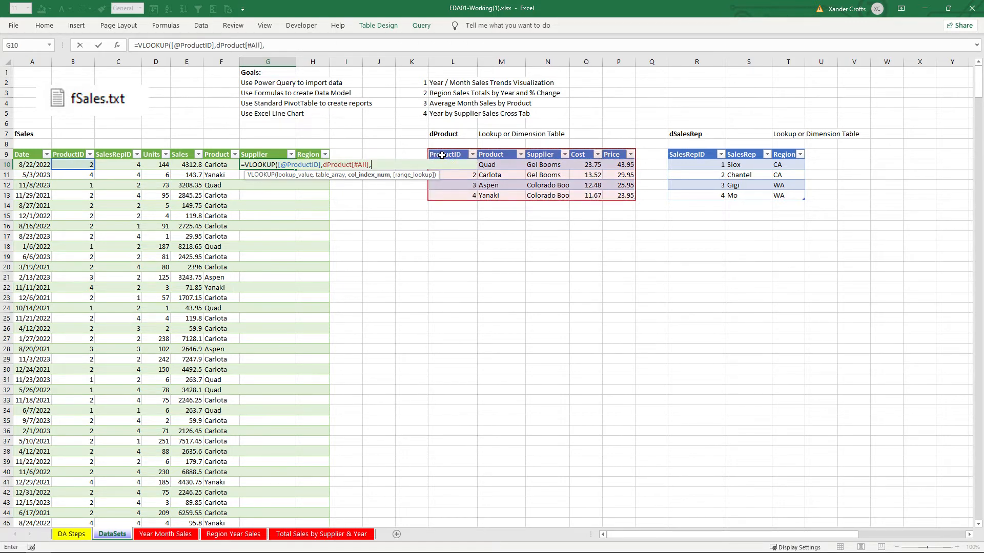
pyautogui.press('Return')
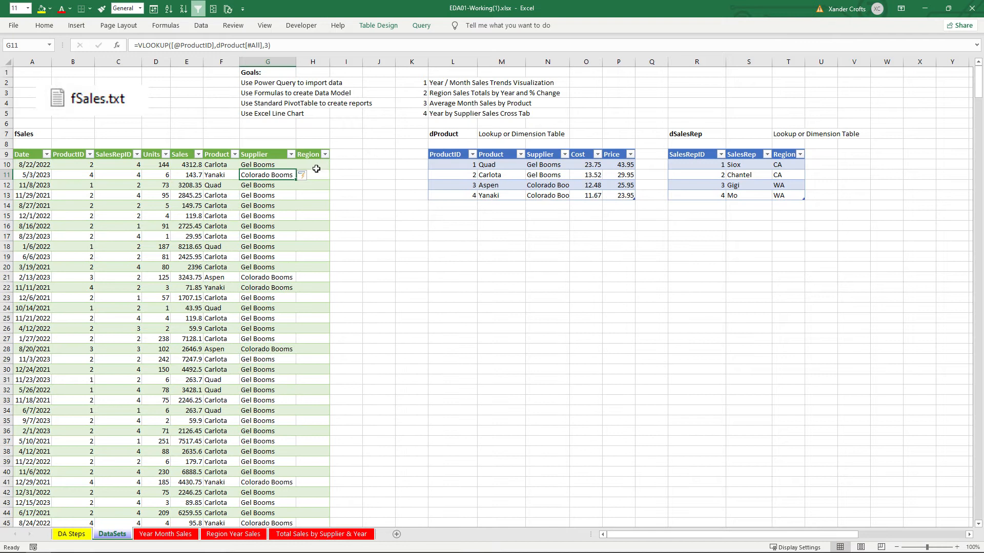
pyautogui.click(316, 166)
pyautogui.write('=')
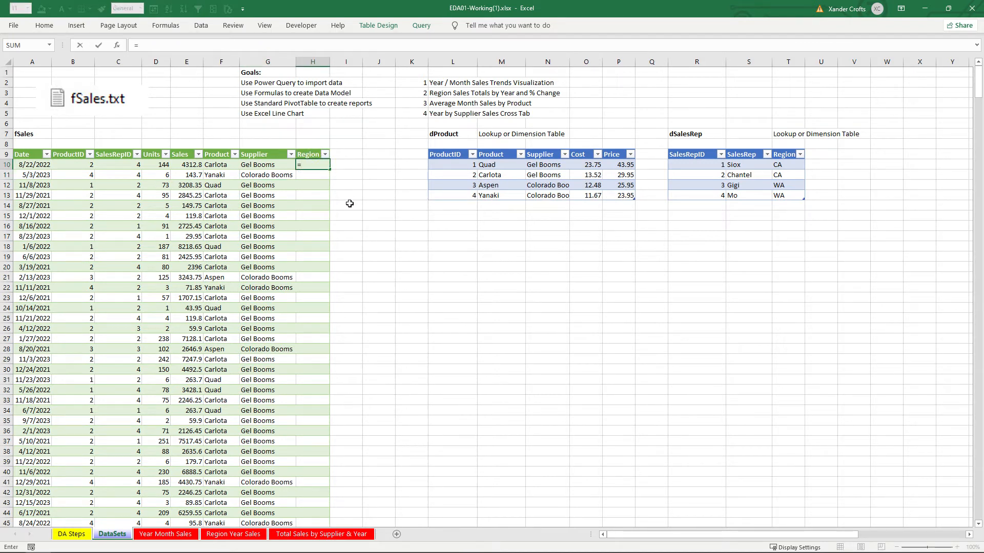
pyautogui.write('vlo')
pyautogui.press('Tab')
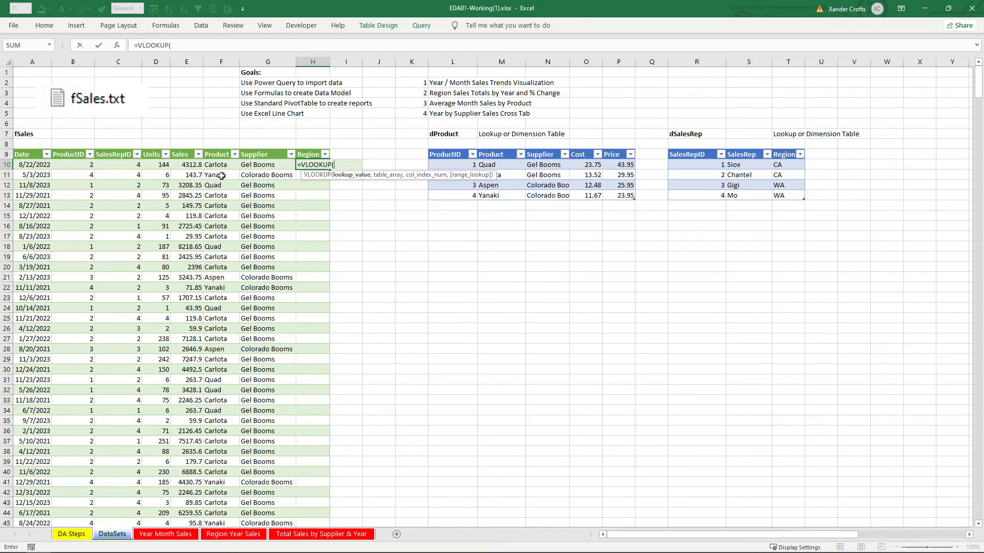
pyautogui.click(123, 166)
pyautogui.write(',')
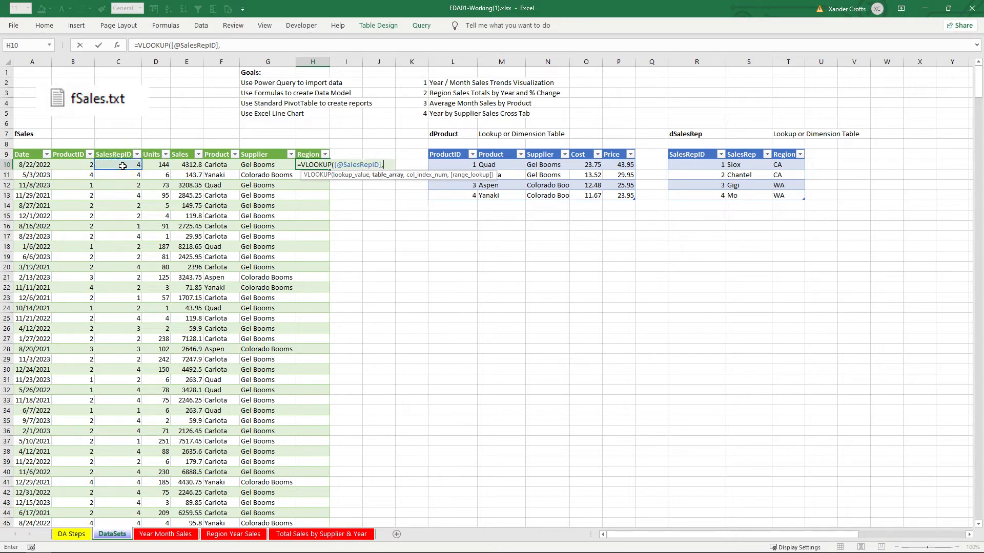
pyautogui.click(695, 155)
pyautogui.hotkey('ctrl', 'shift', 'Right')
pyautogui.hotkey('ctrl', 'shift', 'Down')
pyautogui.write(',')
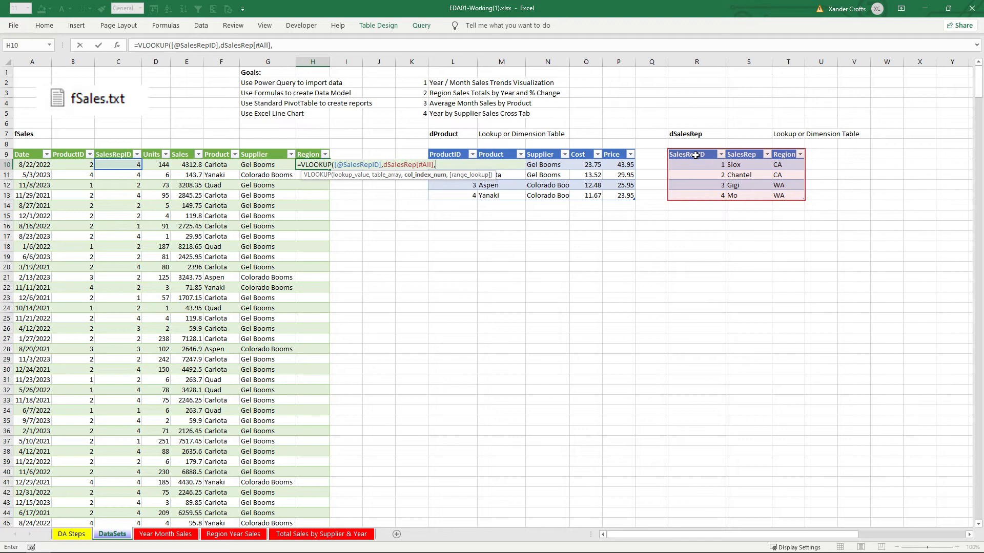
pyautogui.write('3')
pyautogui.press('Return')
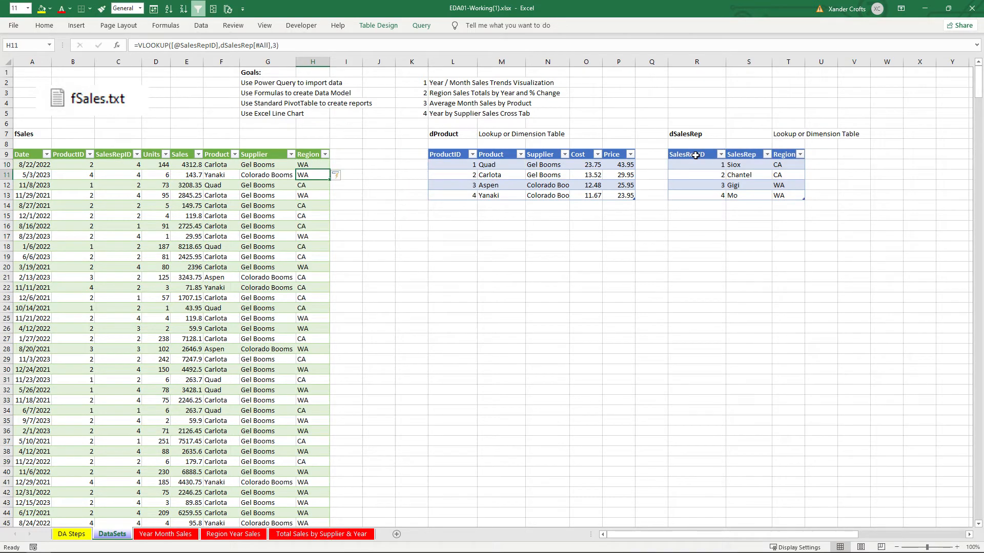
pyautogui.click(379, 338)
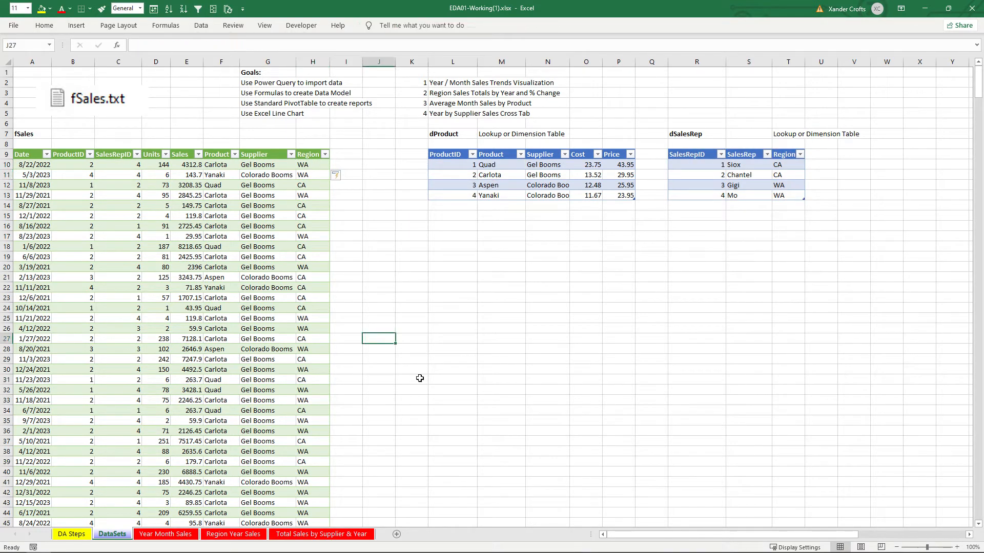
# Create a PivotTable from the fSales table, placed on the existing Year Month Sales worksheet at cell B3
pyautogui.click(222, 297)
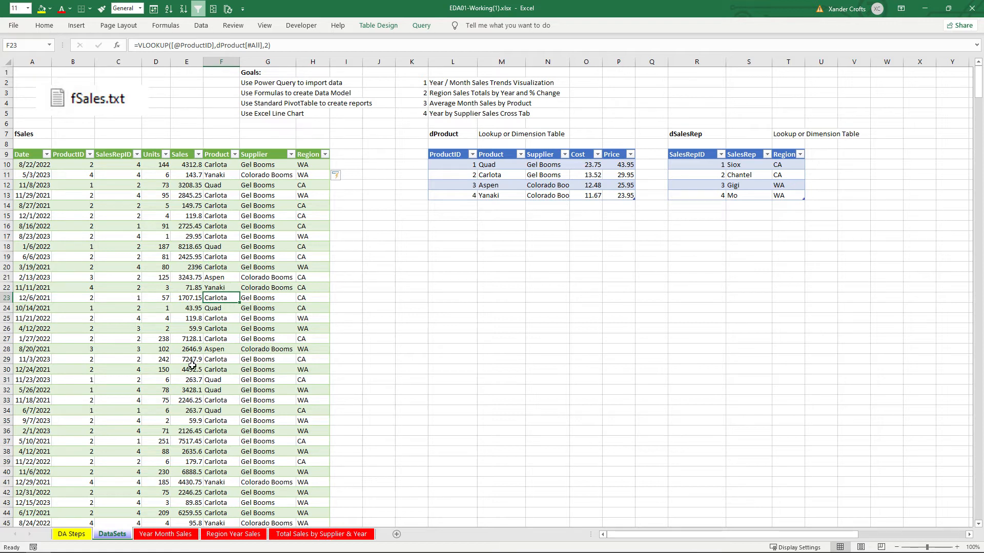
pyautogui.click(74, 27)
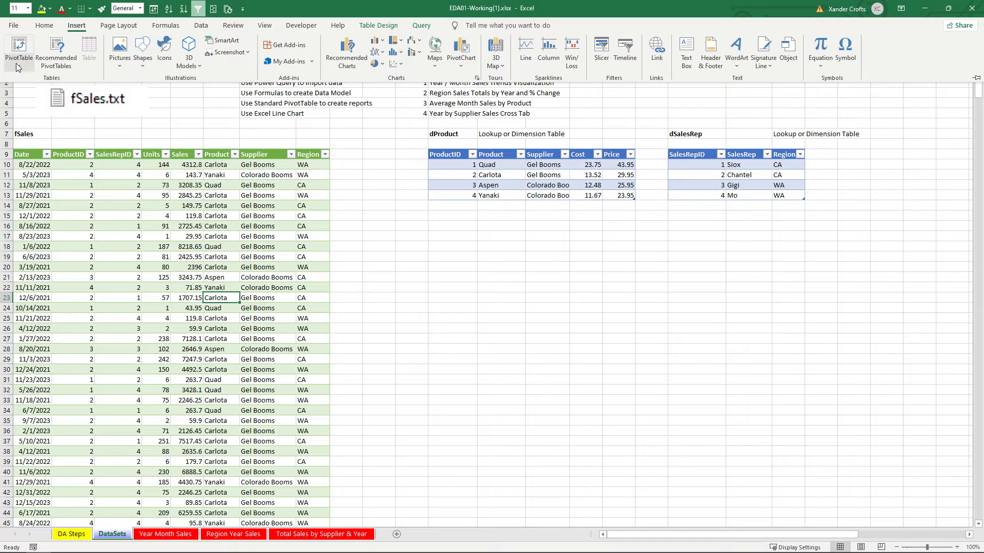
pyautogui.click(18, 65)
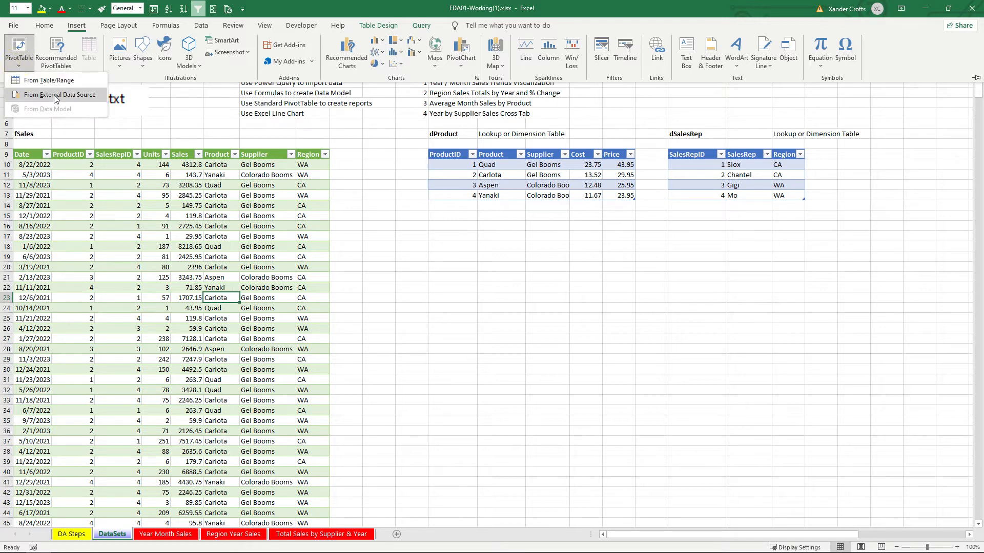
pyautogui.click(49, 81)
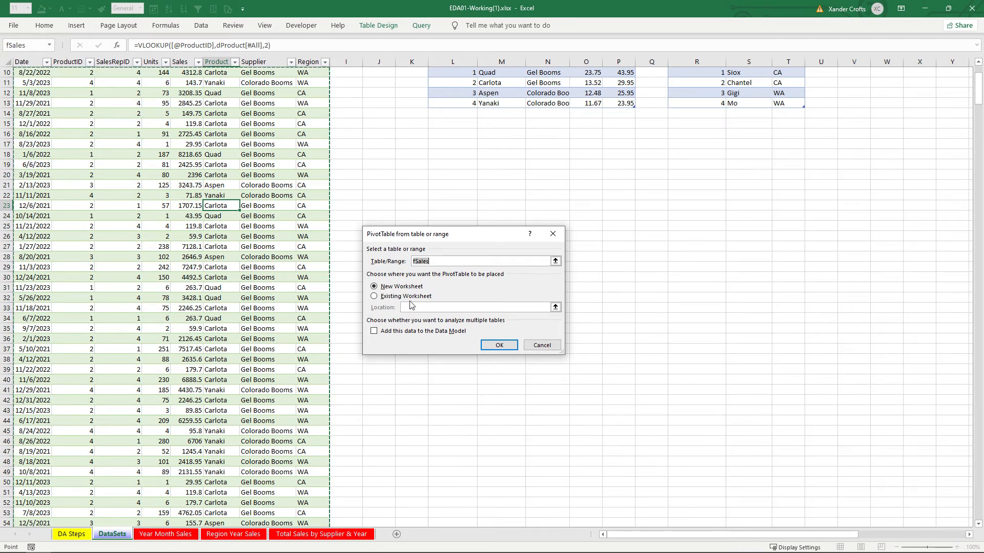
pyautogui.click(374, 297)
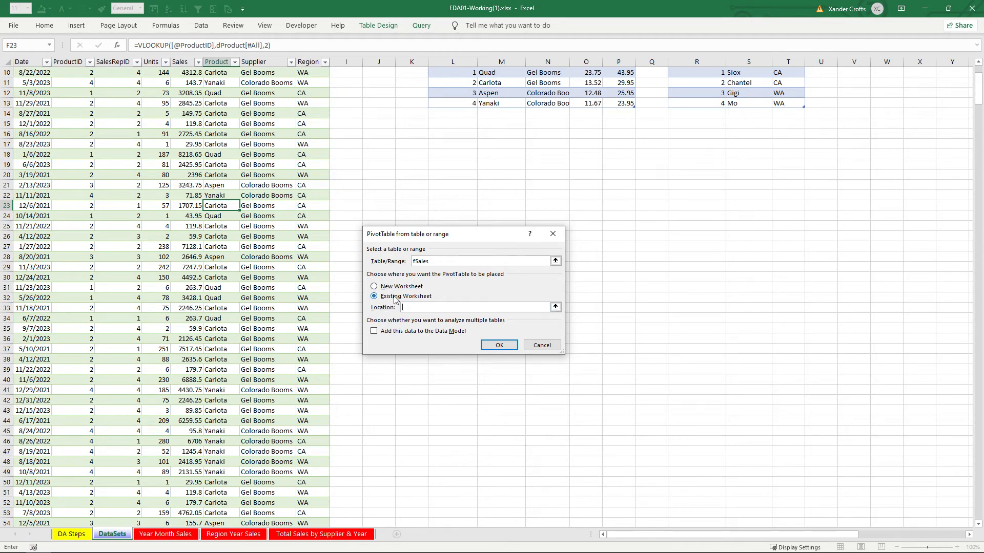
pyautogui.click(162, 535)
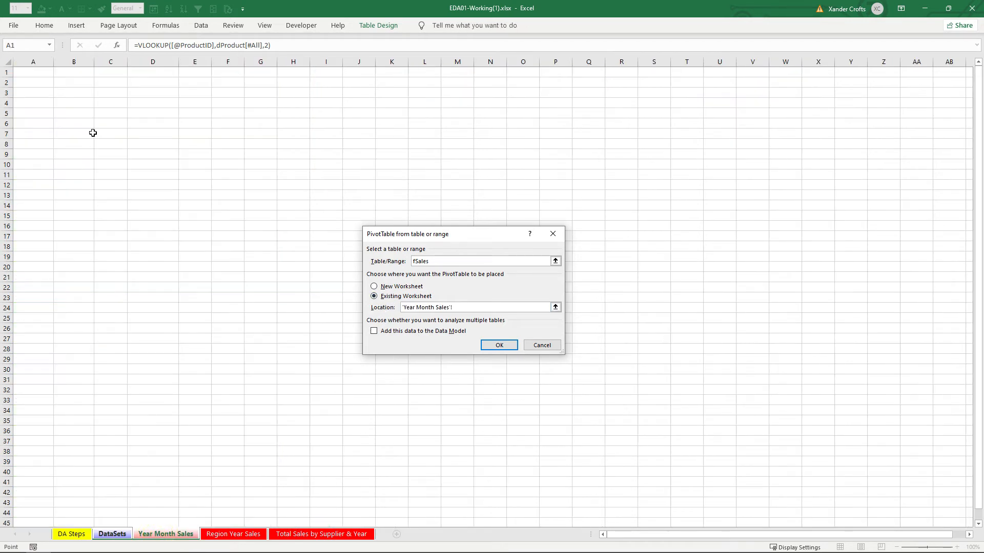
pyautogui.click(76, 95)
pyautogui.click(500, 345)
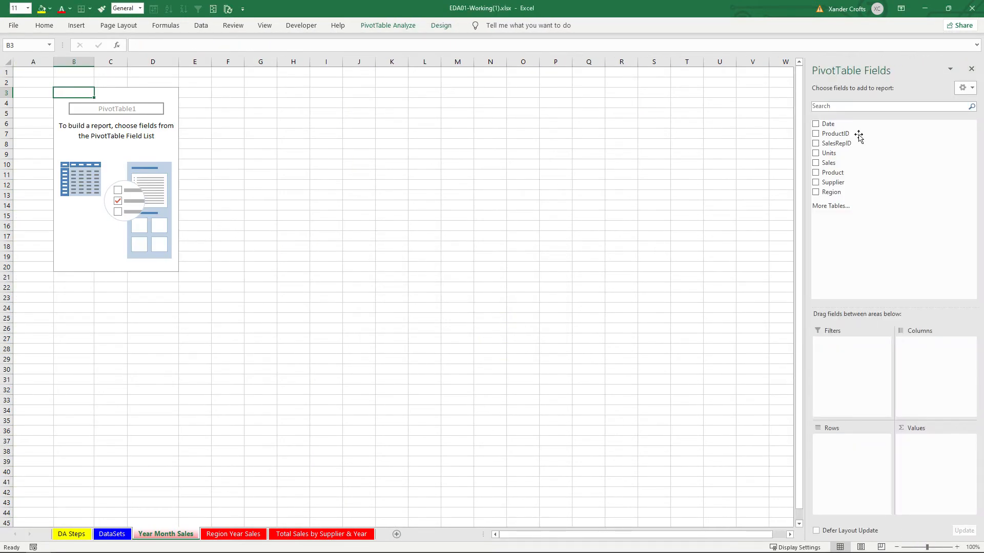
# Undock and enlarge the PivotTable field list beside the report, and add the Date field to the rows area
pyautogui.moveTo(884, 71); pyautogui.dragTo(398, 168)
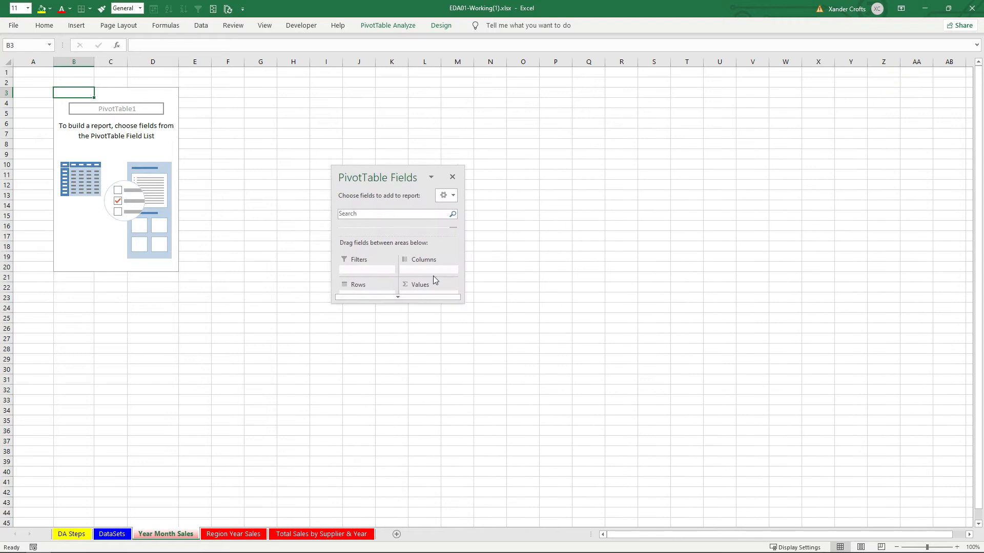
pyautogui.moveTo(460, 299); pyautogui.dragTo(601, 436)
pyautogui.moveTo(480, 174); pyautogui.dragTo(434, 76)
pyautogui.moveTo(550, 334); pyautogui.dragTo(670, 448)
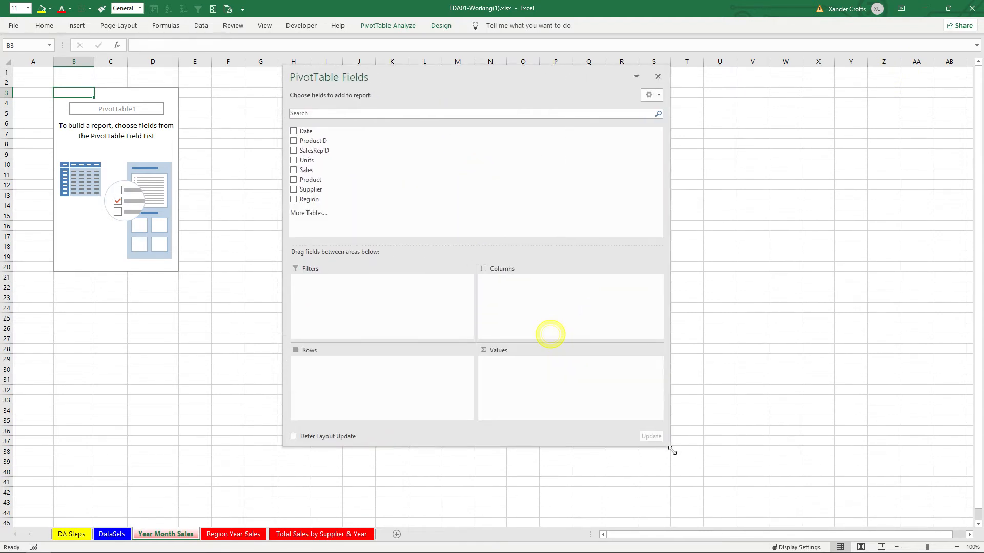
pyautogui.moveTo(477, 72); pyautogui.dragTo(454, 114)
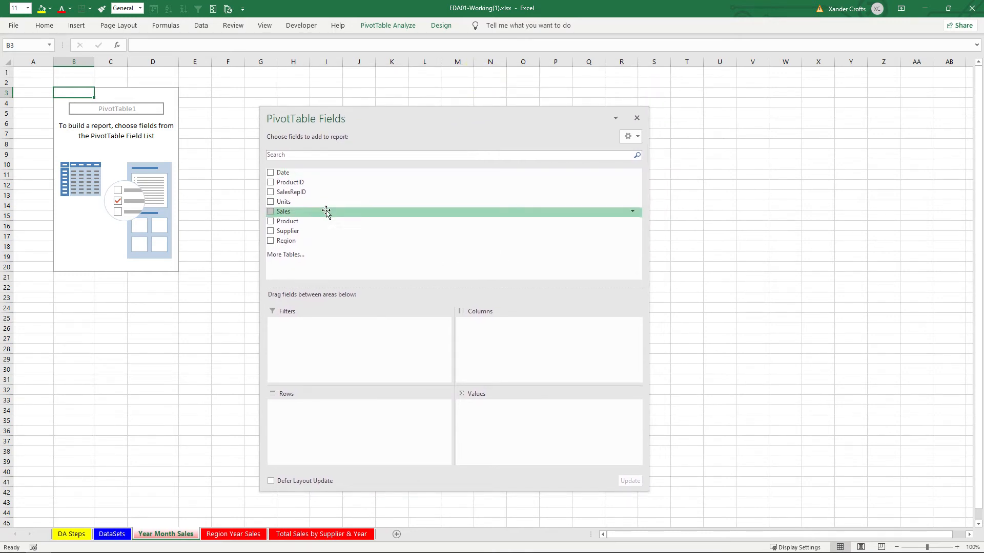
pyautogui.moveTo(283, 173); pyautogui.dragTo(317, 419)
# Review the daily dates in the Date column of fSales on the DataSets sheet, and return to the Year Month Sales sheet
pyautogui.click(112, 534)
pyautogui.scroll(3, 101, 281)
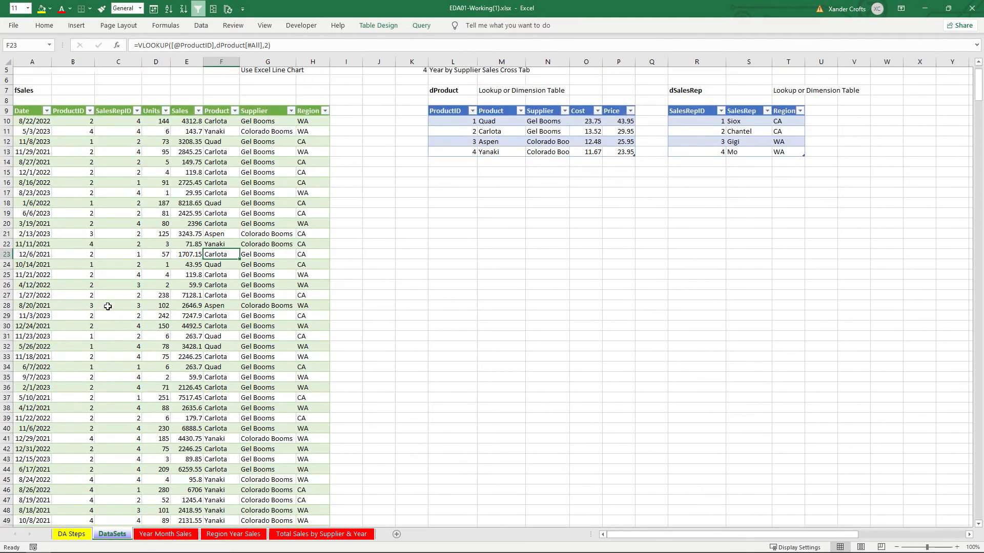
pyautogui.moveTo(31, 174); pyautogui.dragTo(30, 387)
pyautogui.scroll(-5, 30, 387)
pyautogui.click(35, 379)
pyautogui.scroll(5, 38, 322)
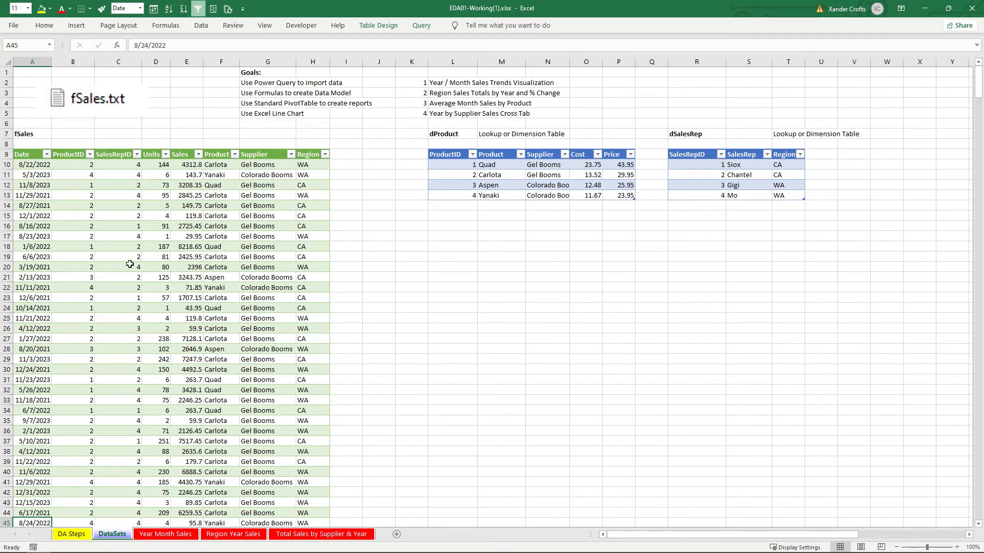
pyautogui.click(165, 534)
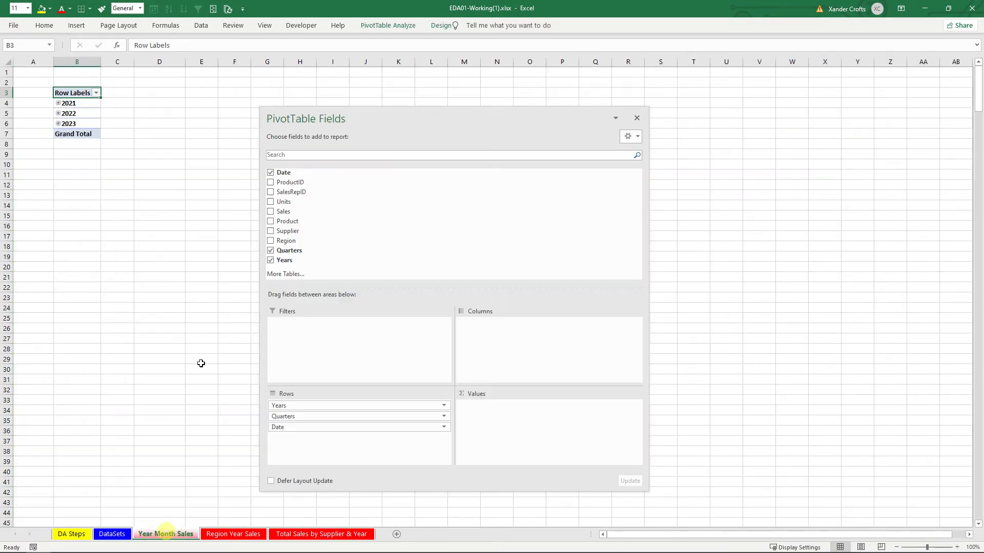
# Expand the 2021 group in the PivotTable rows to inspect the level below the year
pyautogui.click(58, 103)
pyautogui.click(58, 103)
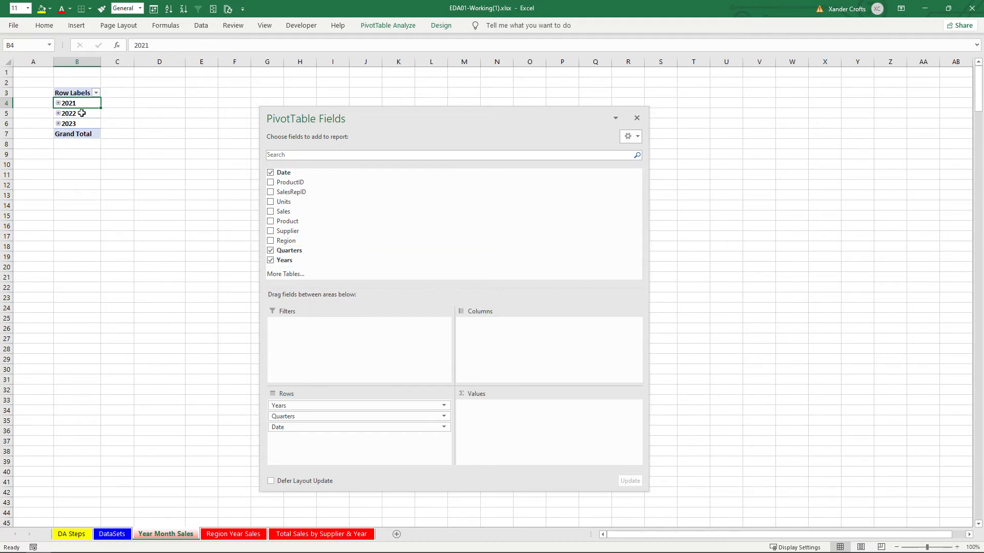
pyautogui.click(58, 104)
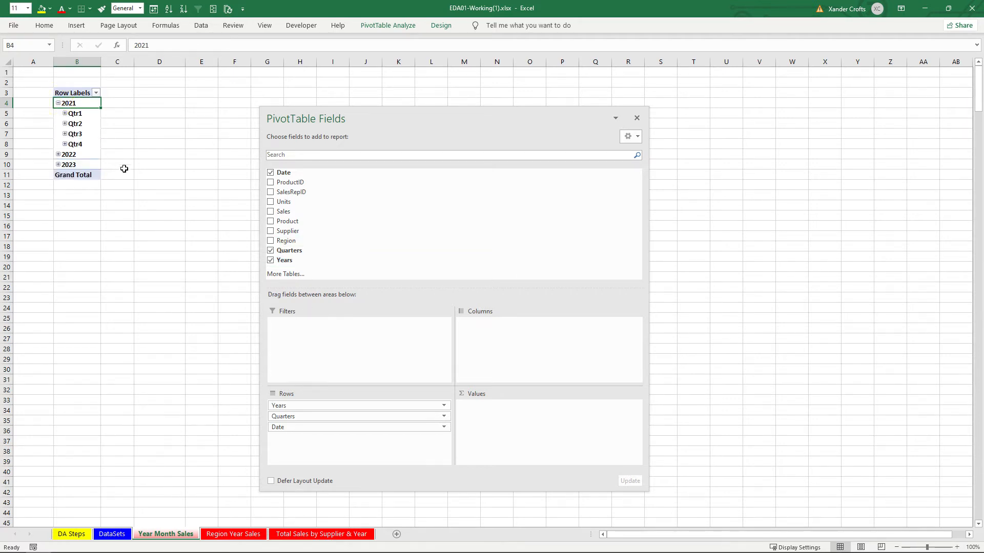
# Remove the Quarters field from the PivotTable rows so months sit directly under each year
pyautogui.click(443, 416)
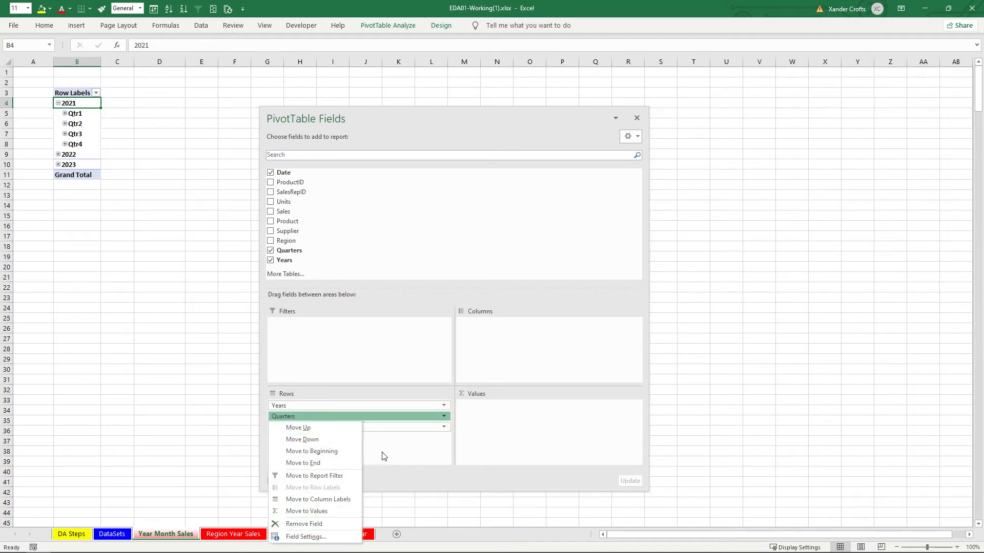
pyautogui.click(303, 525)
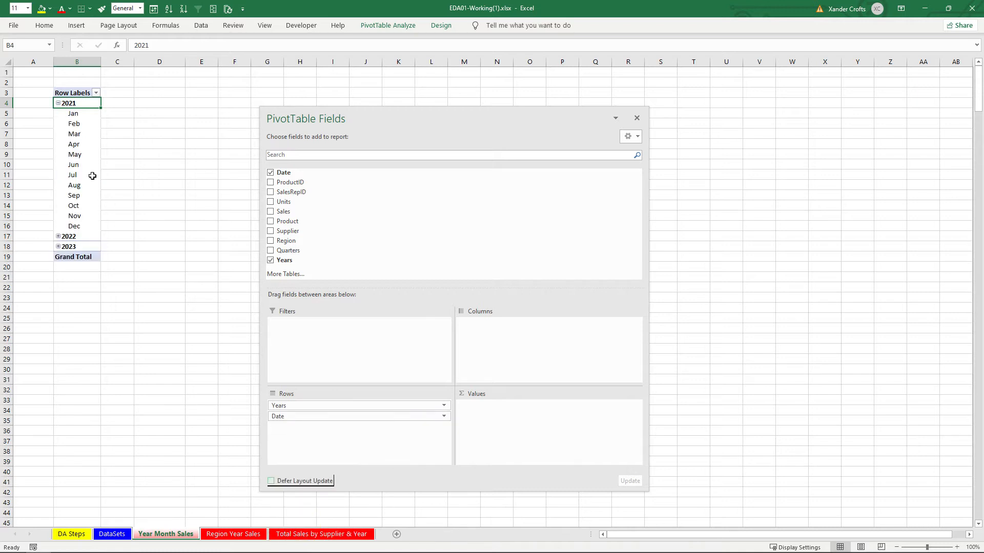
pyautogui.moveTo(64, 124); pyautogui.dragTo(72, 175)
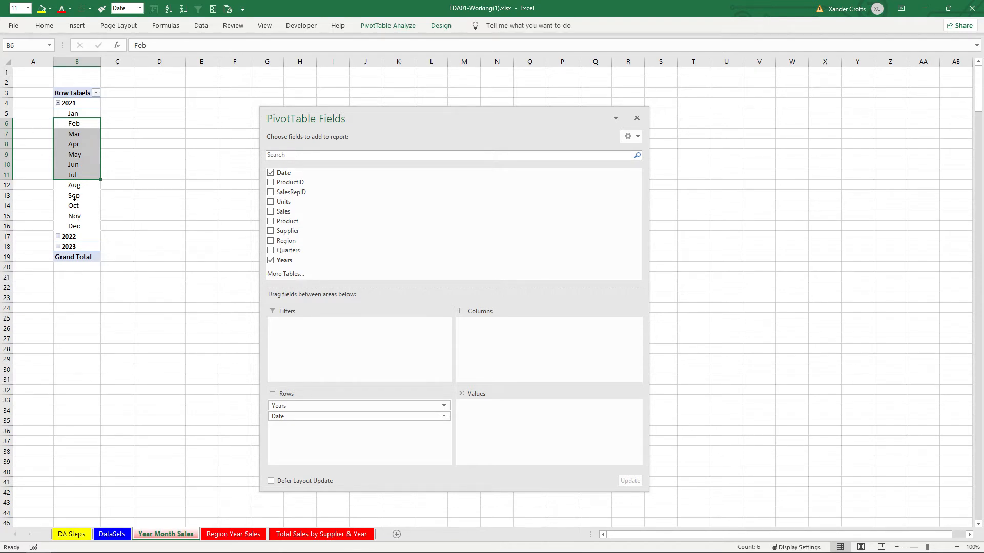
pyautogui.click(73, 164)
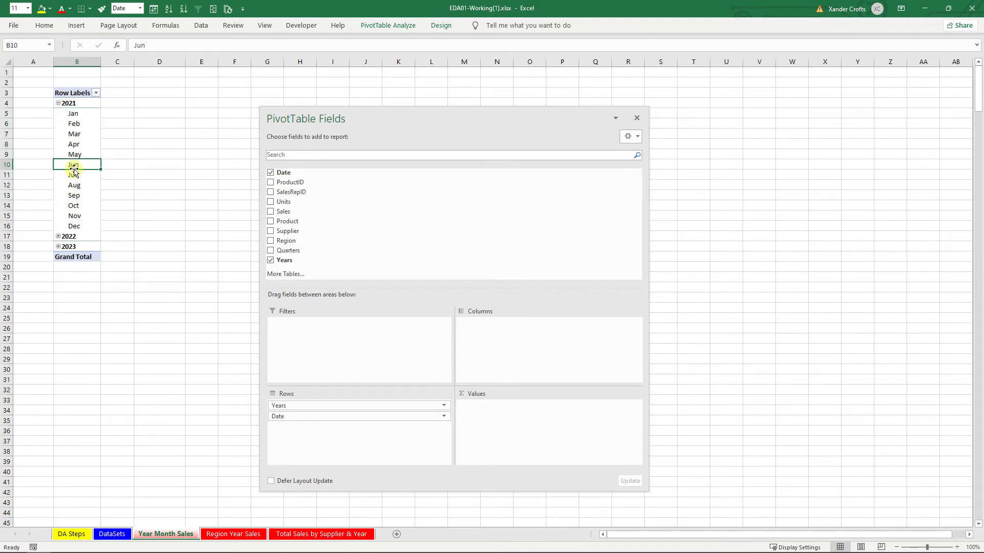
# Expand all years in the PivotTable to their months and add the Sales field to the values area
pyautogui.rightClick(59, 106)
pyautogui.moveTo(144, 204)
pyautogui.click(173, 233)
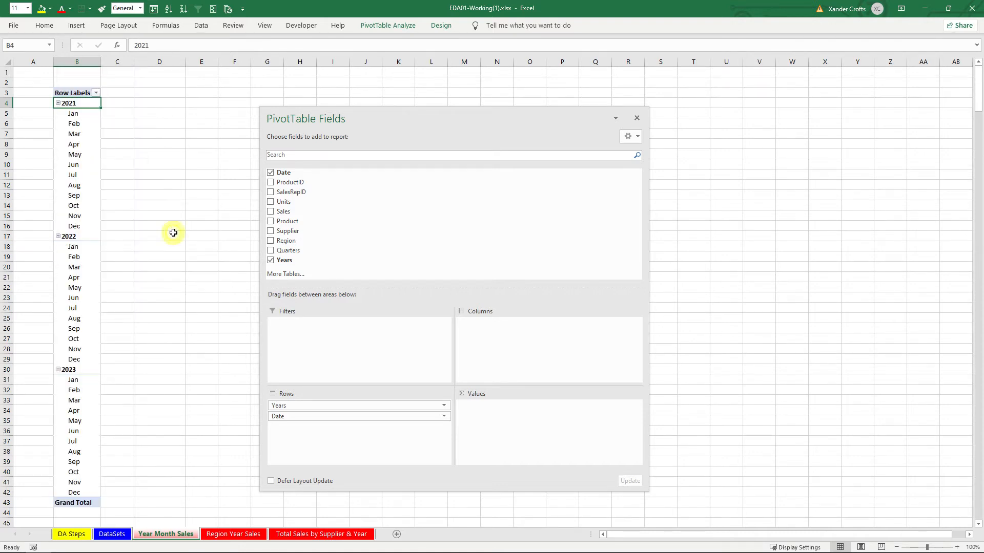
pyautogui.click(163, 257)
pyautogui.click(91, 144)
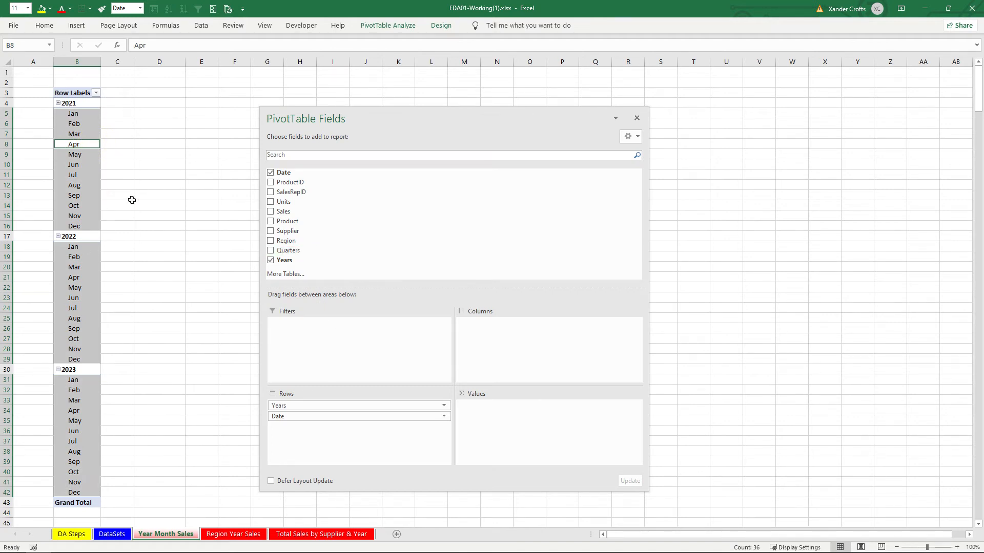
pyautogui.moveTo(290, 212); pyautogui.dragTo(476, 405)
# Examine the monthly Sum of Sales figures across 2021, 2022 and 2023 in the PivotTable
pyautogui.moveTo(134, 129); pyautogui.dragTo(123, 436)
pyautogui.moveTo(124, 248); pyautogui.dragTo(123, 369)
pyautogui.moveTo(124, 197); pyautogui.dragTo(123, 334)
pyautogui.click(123, 266)
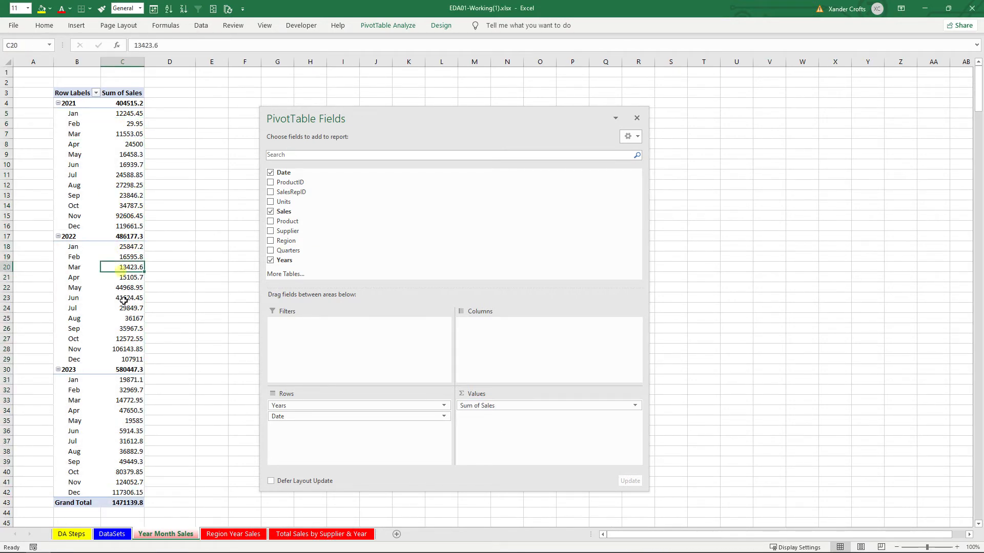
pyautogui.moveTo(123, 301)
pyautogui.moveTo(125, 205); pyautogui.dragTo(123, 360)
pyautogui.click(131, 457)
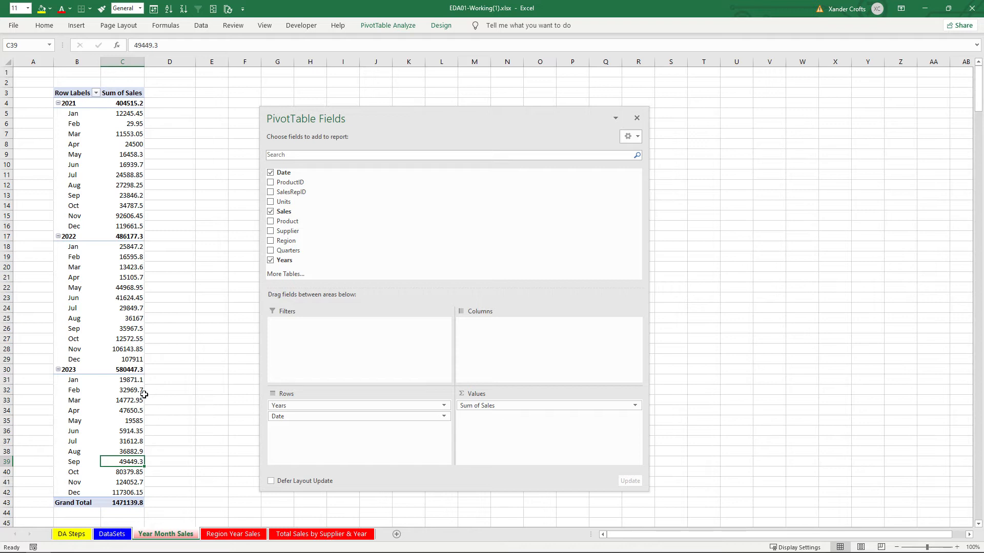
pyautogui.moveTo(121, 350)
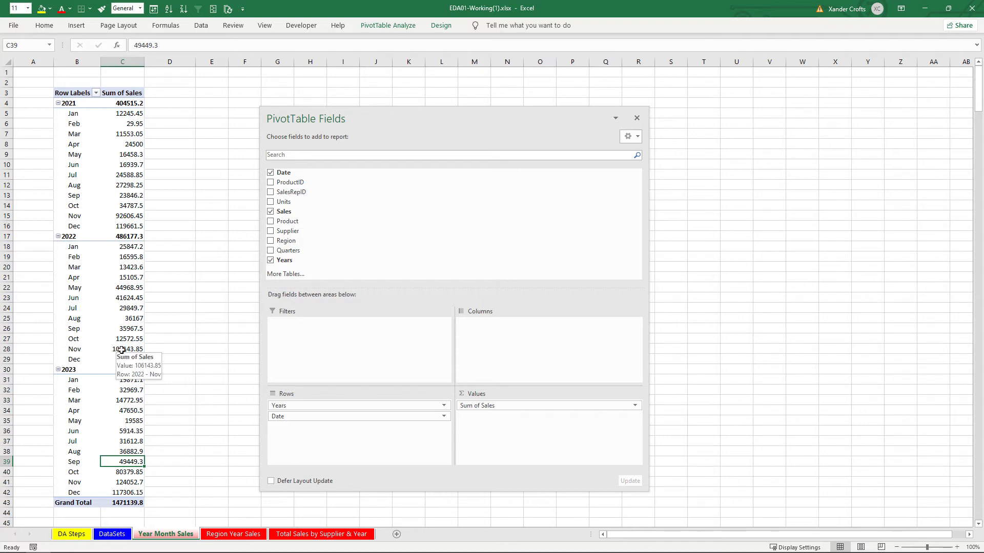
pyautogui.moveTo(126, 113); pyautogui.dragTo(128, 472)
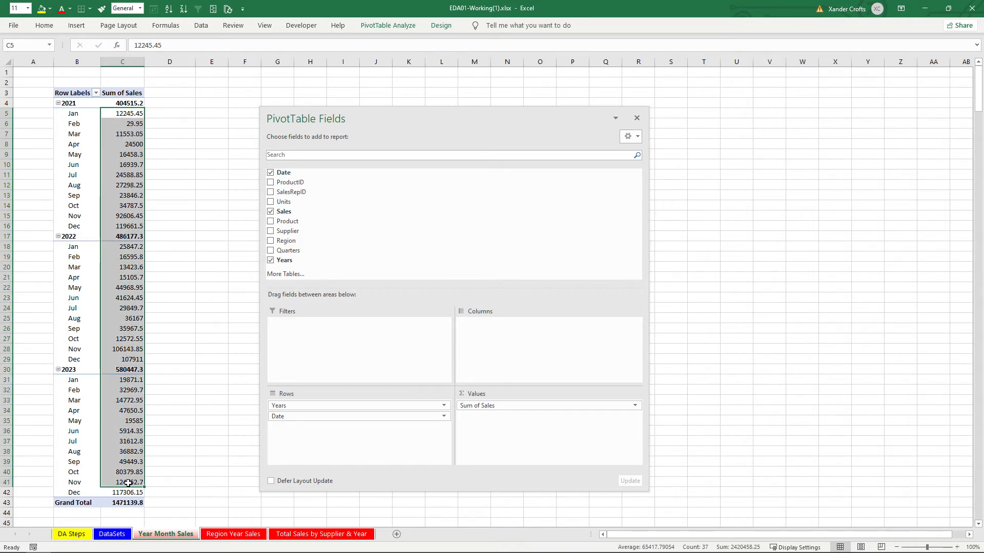
pyautogui.click(128, 472)
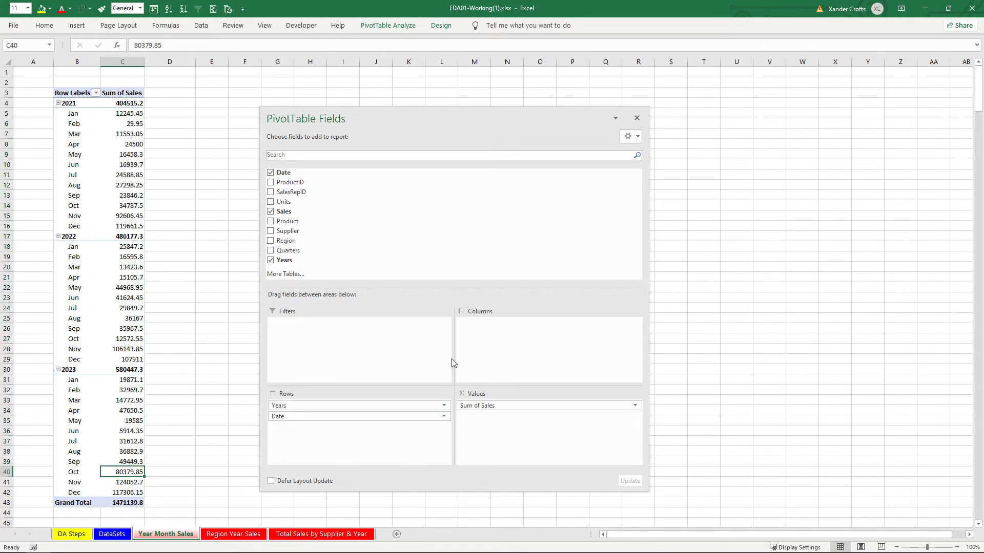
pyautogui.moveTo(135, 267); pyautogui.dragTo(160, 375)
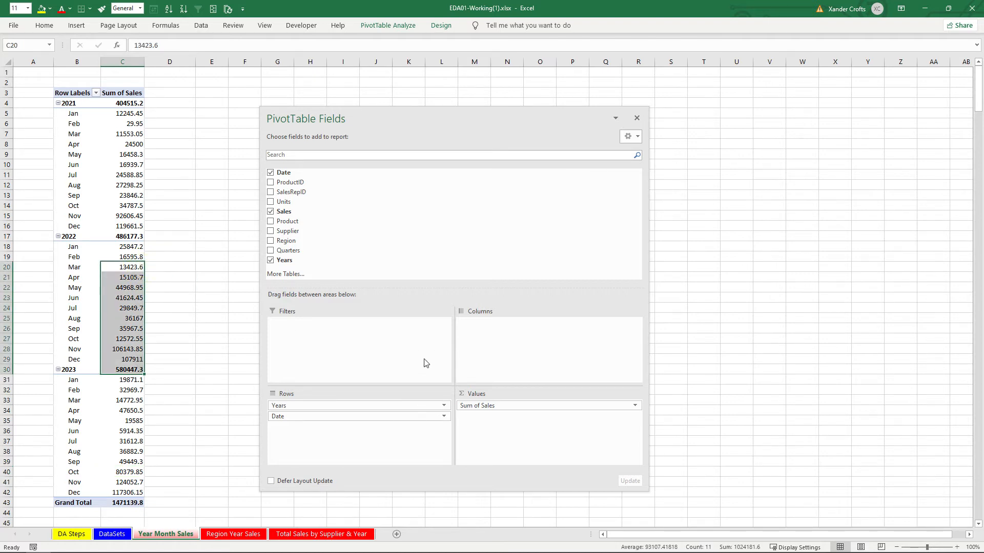
pyautogui.click(137, 300)
# Dock the PivotTable field list again and format the Sum of Sales values as Currency with 0 decimal places and the $ symbol
pyautogui.moveTo(477, 113); pyautogui.dragTo(981, 207)
pyautogui.click(117, 174)
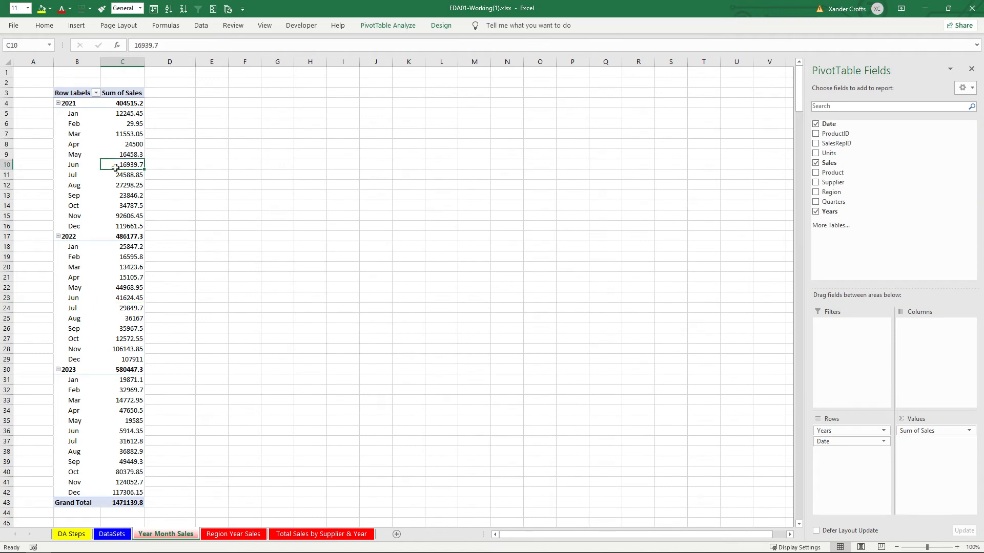
pyautogui.rightClick(121, 173)
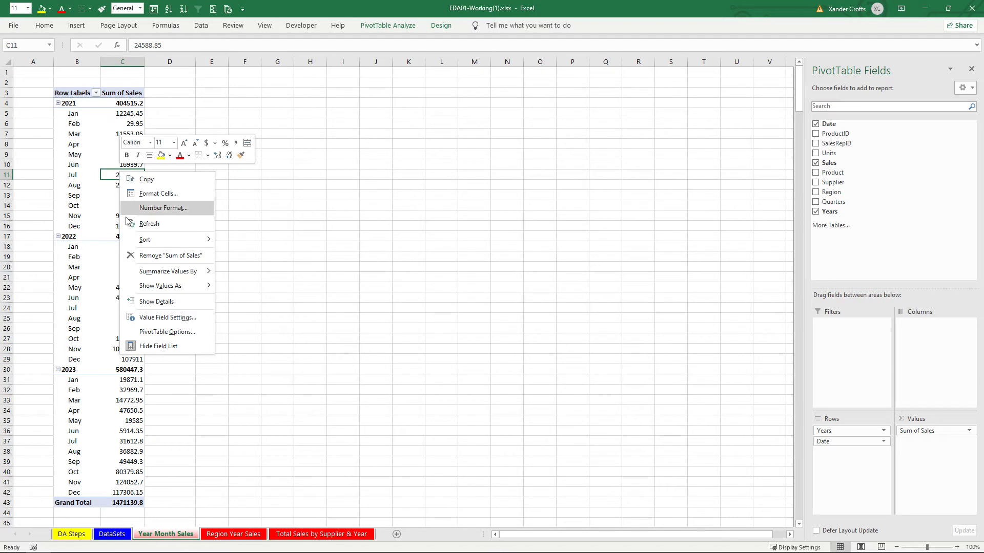
pyautogui.click(171, 205)
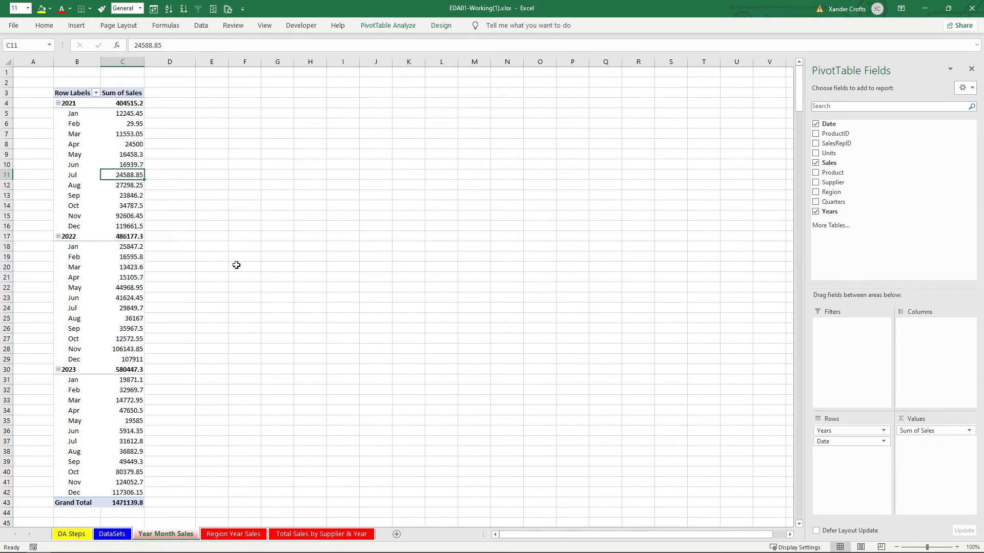
pyautogui.click(62, 135)
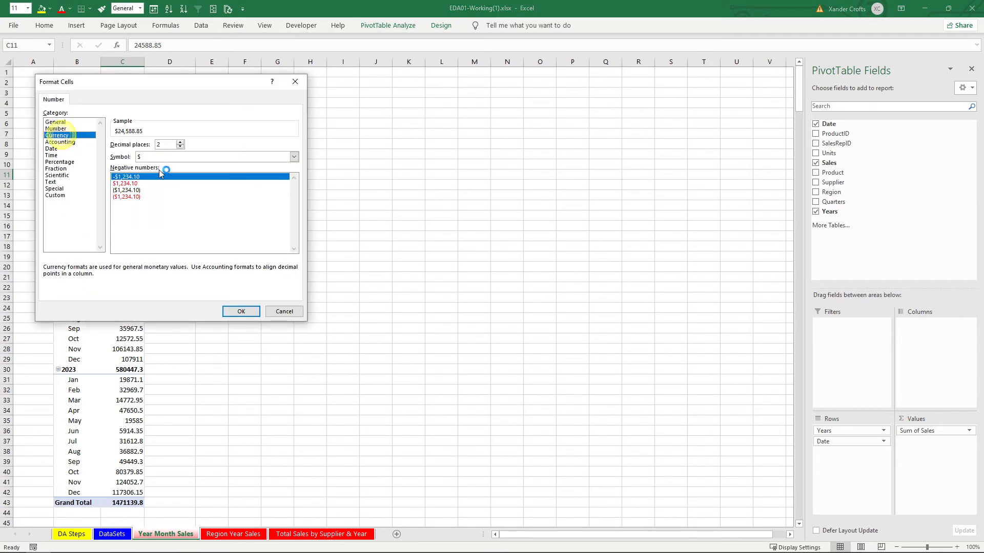
pyautogui.click(180, 147)
pyautogui.click(180, 146)
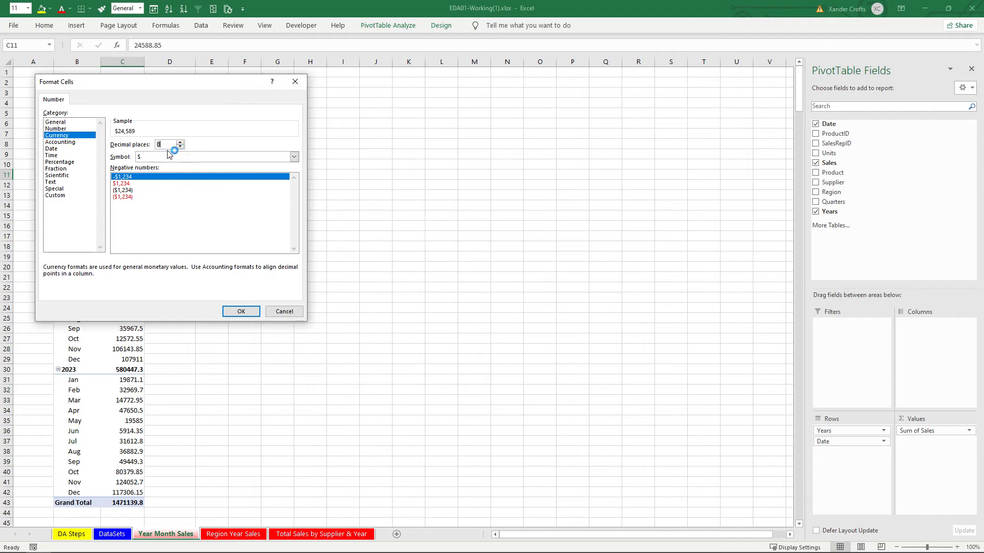
pyautogui.click(240, 311)
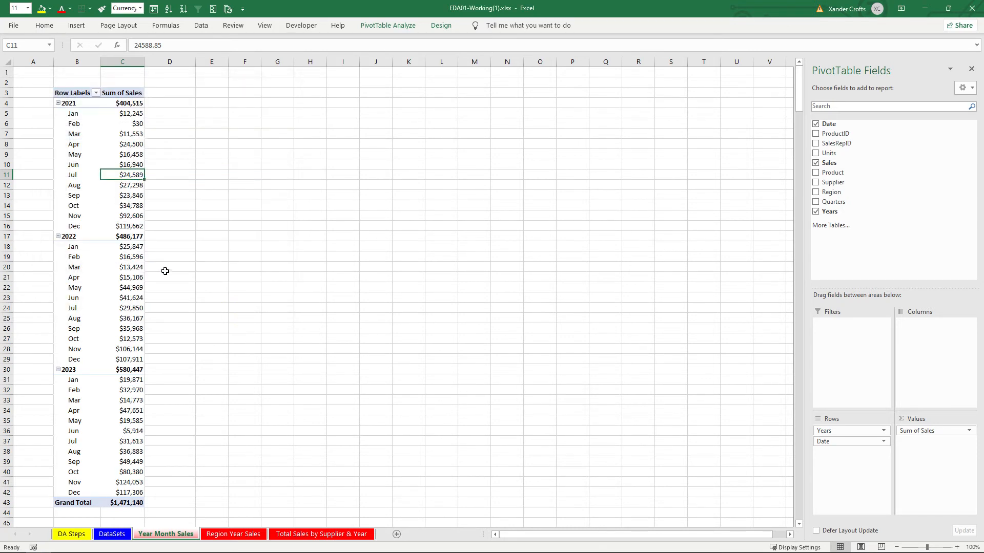
# Insert a 2-D line PivotChart from the year/month sales PivotTable and position it beside the report
pyautogui.click(275, 308)
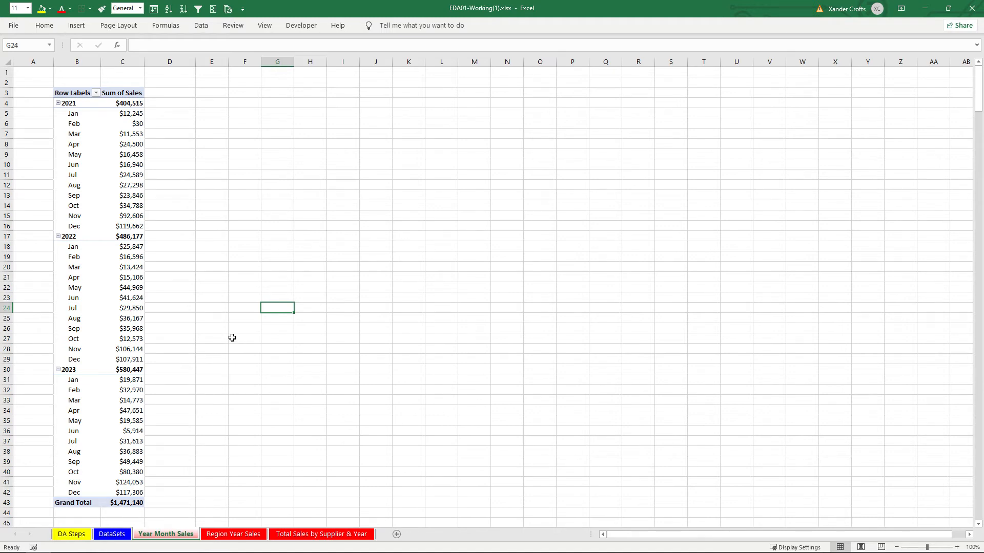
pyautogui.click(135, 196)
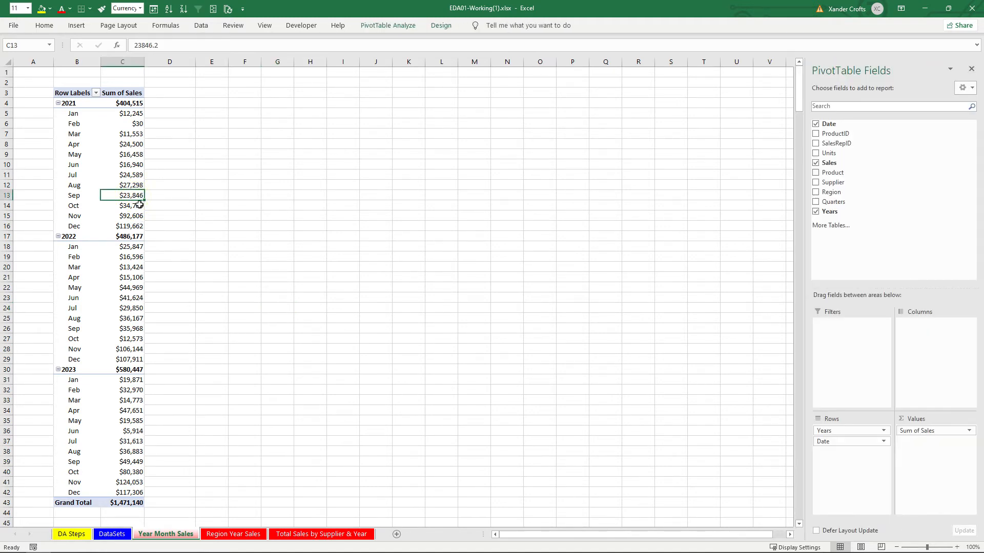
pyautogui.click(81, 26)
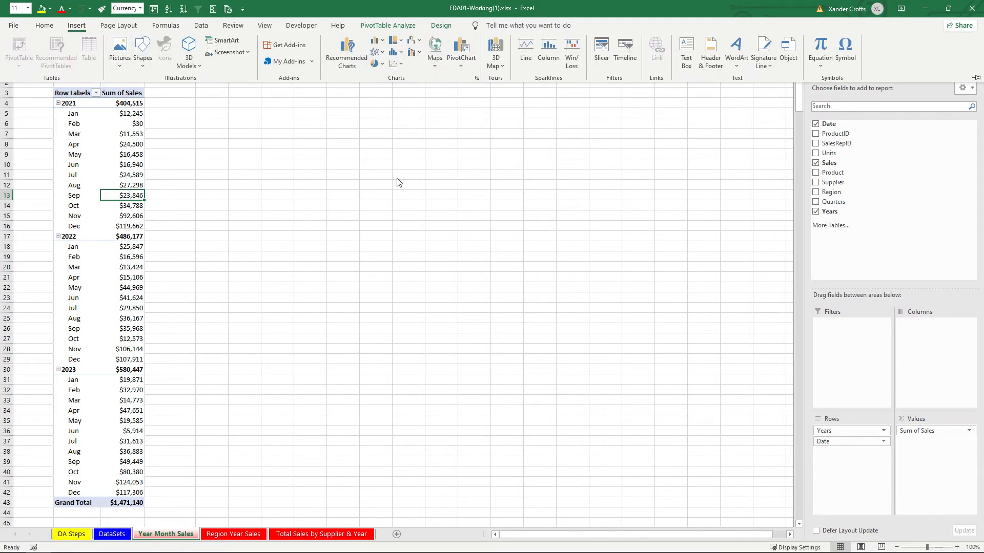
pyautogui.click(118, 193)
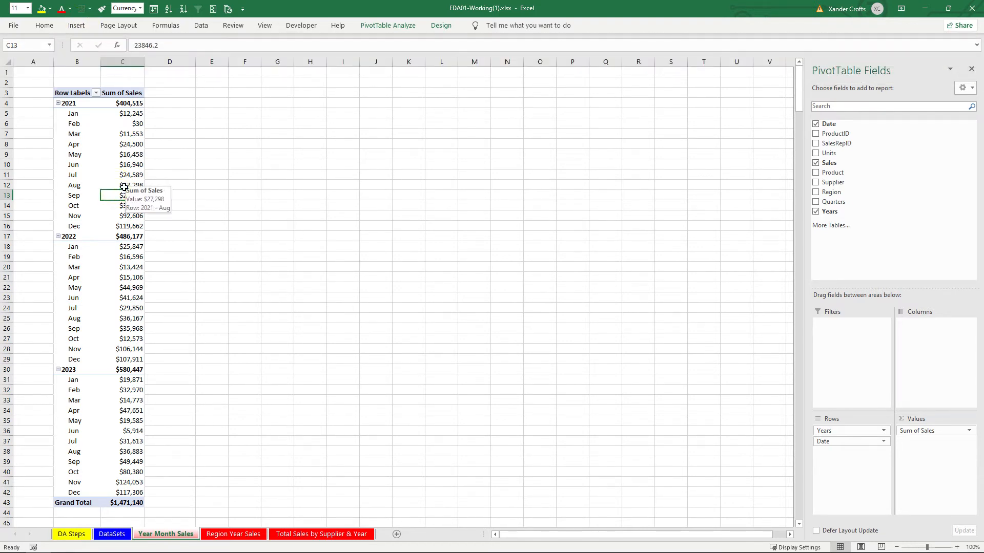
pyautogui.click(78, 29)
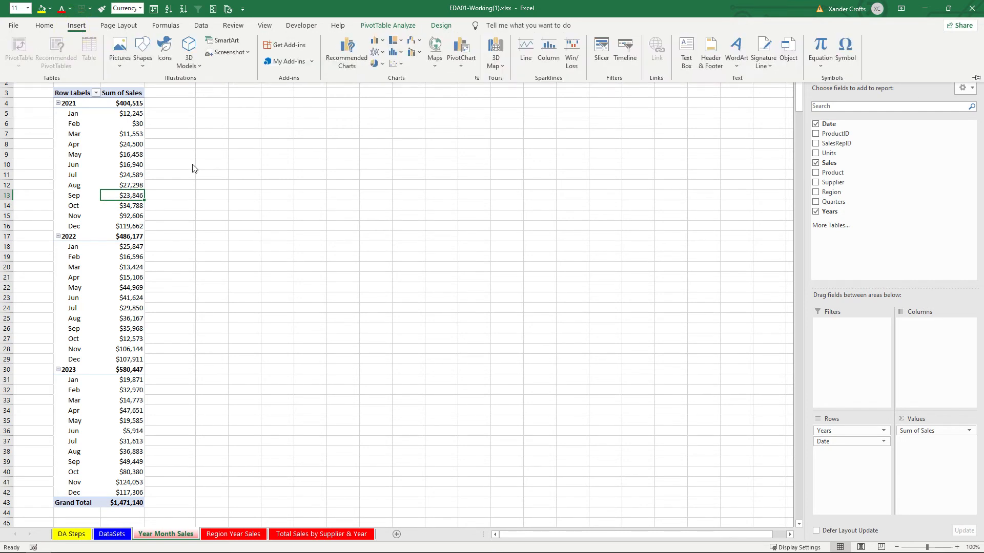
pyautogui.click(379, 53)
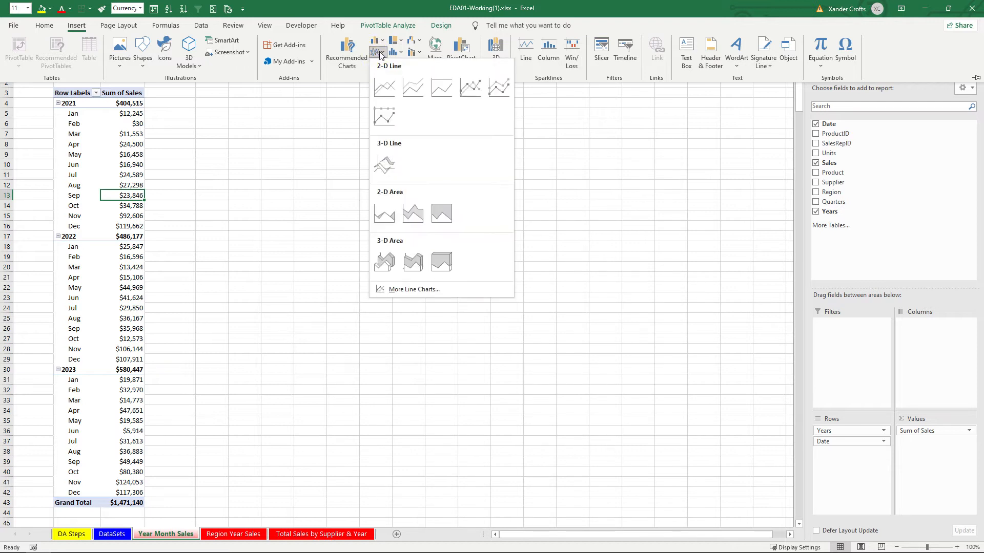
pyautogui.click(382, 89)
pyautogui.moveTo(435, 248); pyautogui.dragTo(547, 281)
pyautogui.click(385, 122)
pyautogui.click(498, 117)
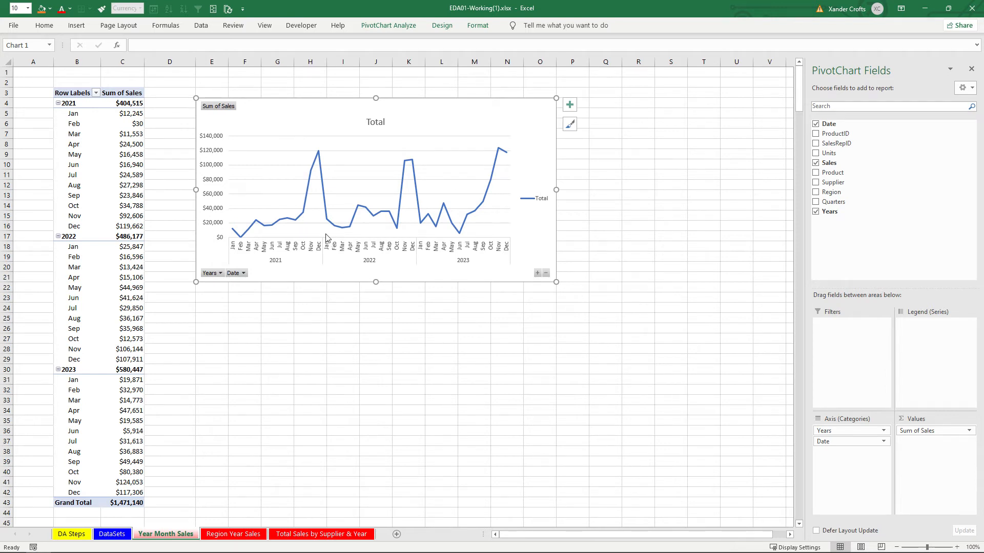
# Delete the Total legend from the line PivotChart
pyautogui.click(530, 200)
pyautogui.click(444, 356)
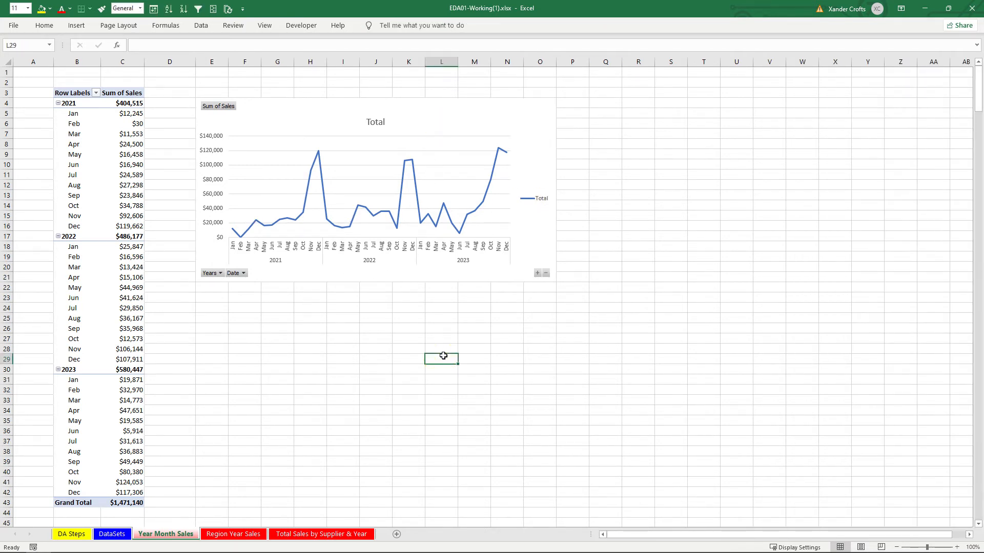
pyautogui.click(453, 123)
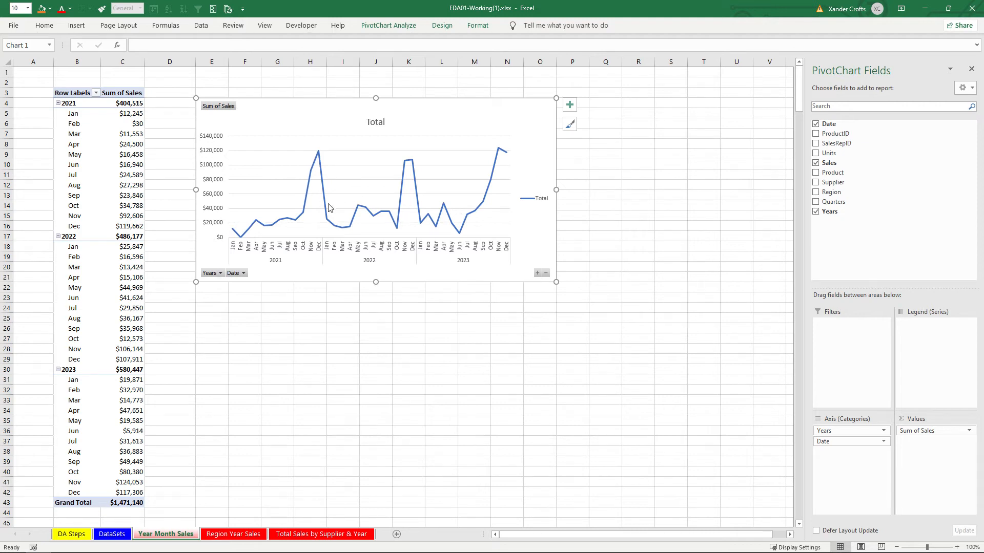
pyautogui.click(527, 197)
pyautogui.press('Delete')
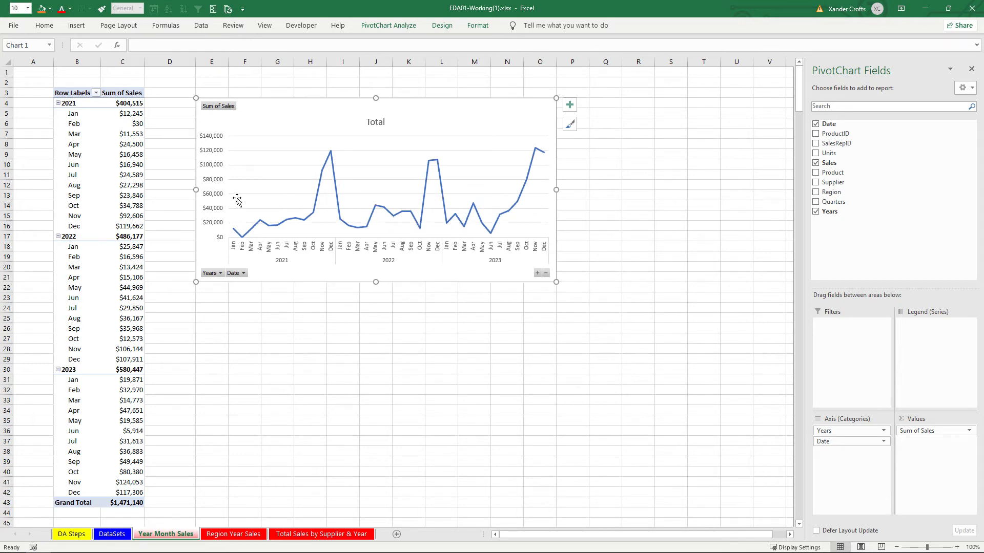
# Check the Years filter options on the PivotChart and hide all field buttons on the chart
pyautogui.click(218, 106)
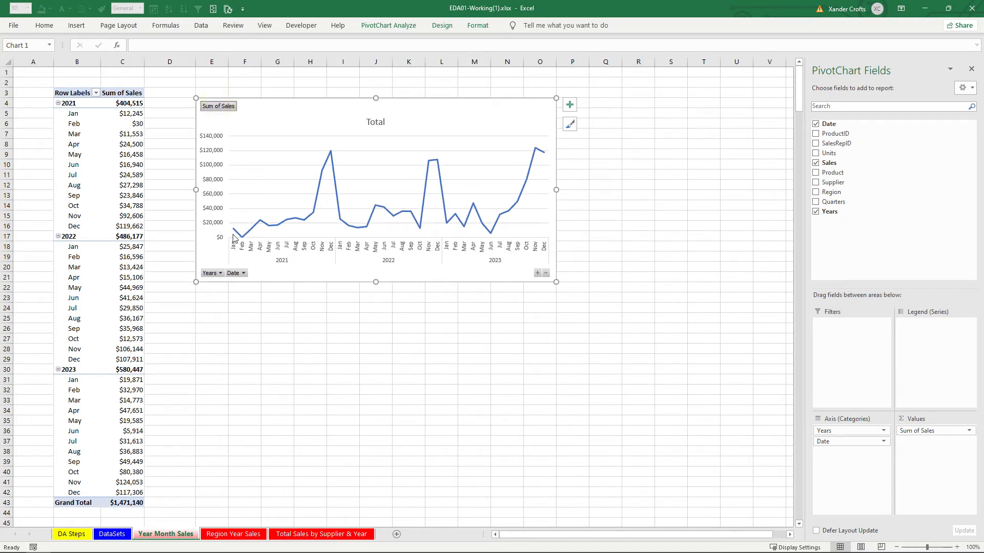
pyautogui.click(221, 273)
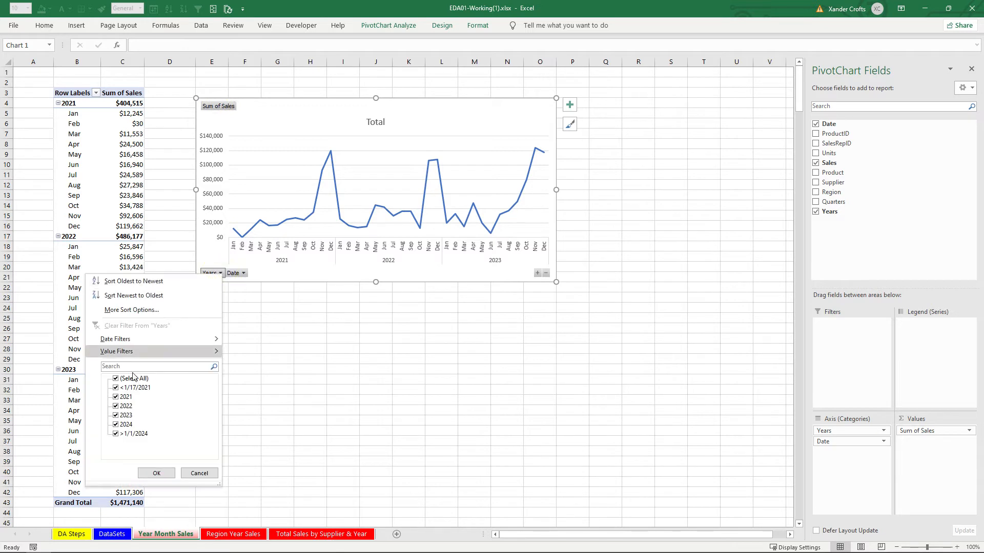
pyautogui.click(435, 116)
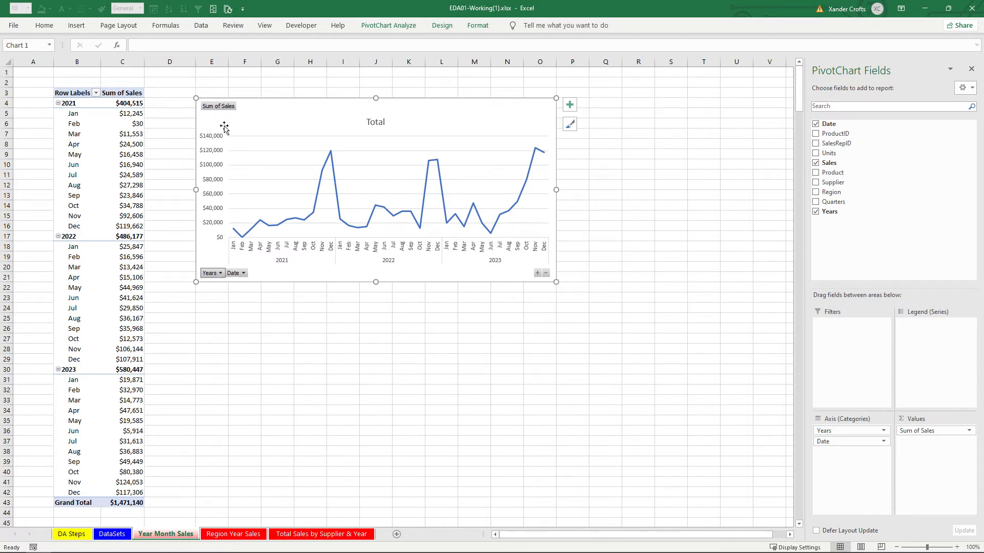
pyautogui.rightClick(216, 106)
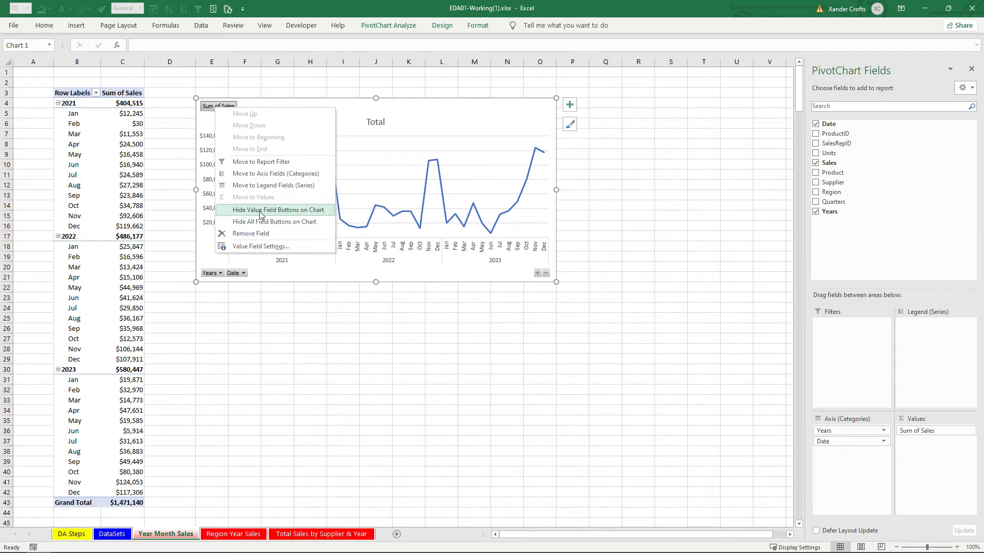
pyautogui.click(288, 222)
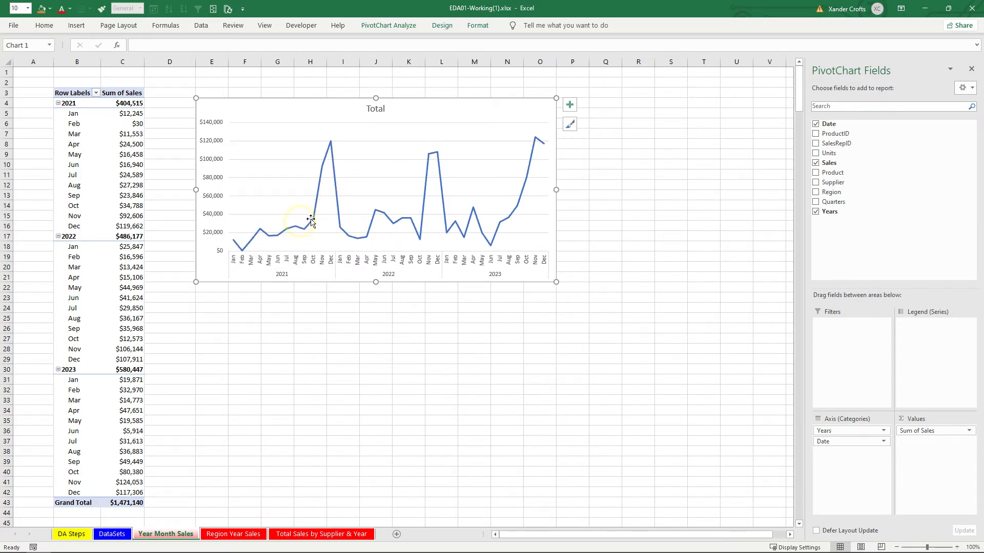
# Change the PivotChart title to Total Sales
pyautogui.click(378, 111)
pyautogui.write('Total S')
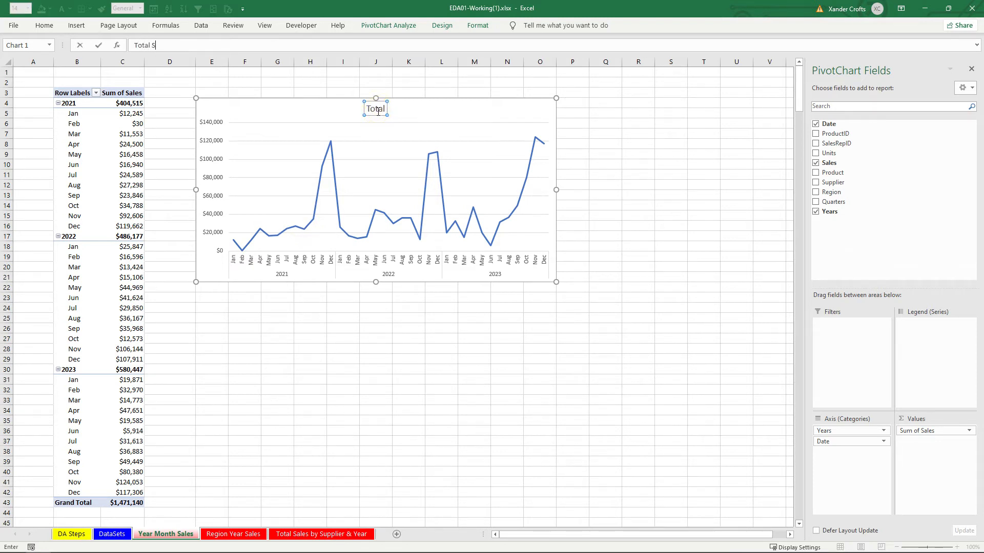
pyautogui.press('Return')
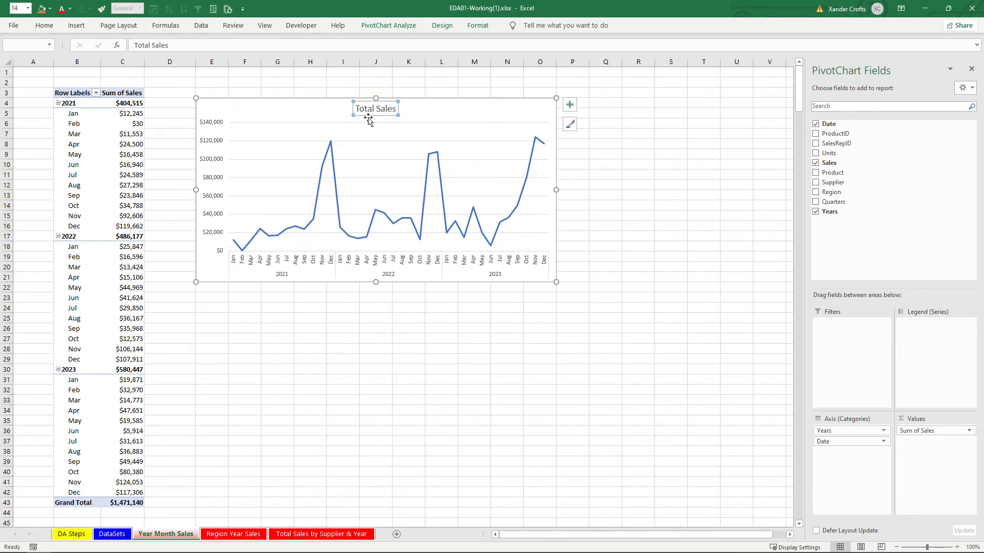
pyautogui.click(383, 354)
pyautogui.click(547, 348)
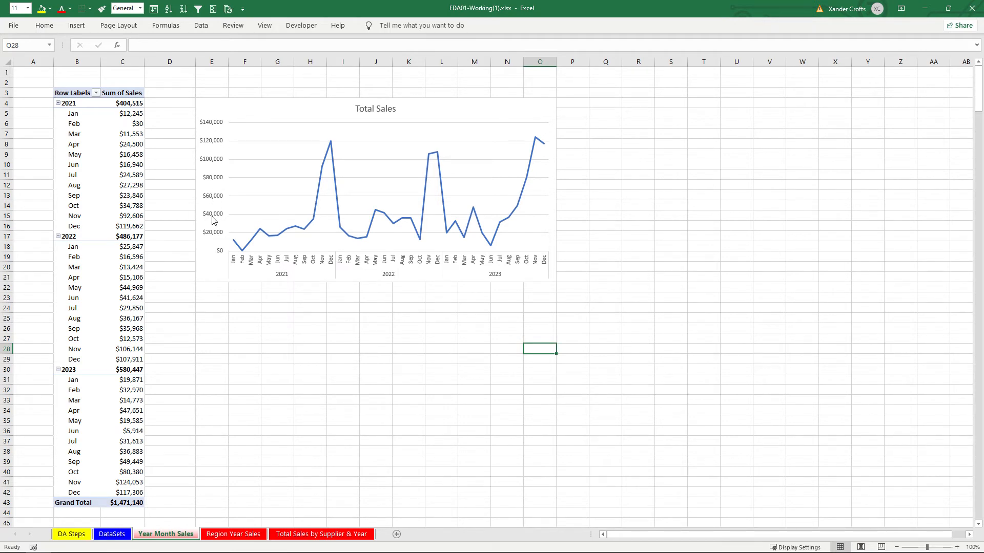
pyautogui.click(375, 380)
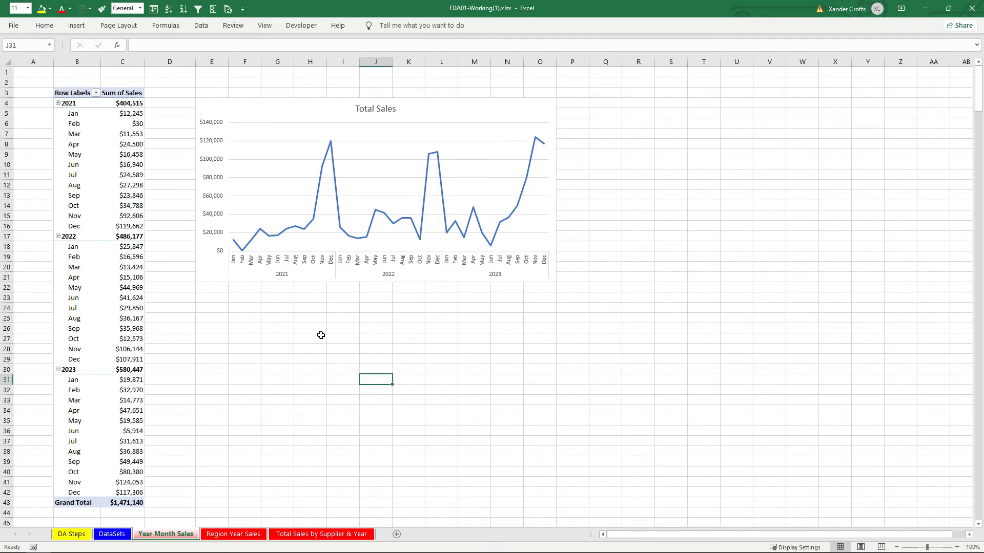
pyautogui.click(426, 114)
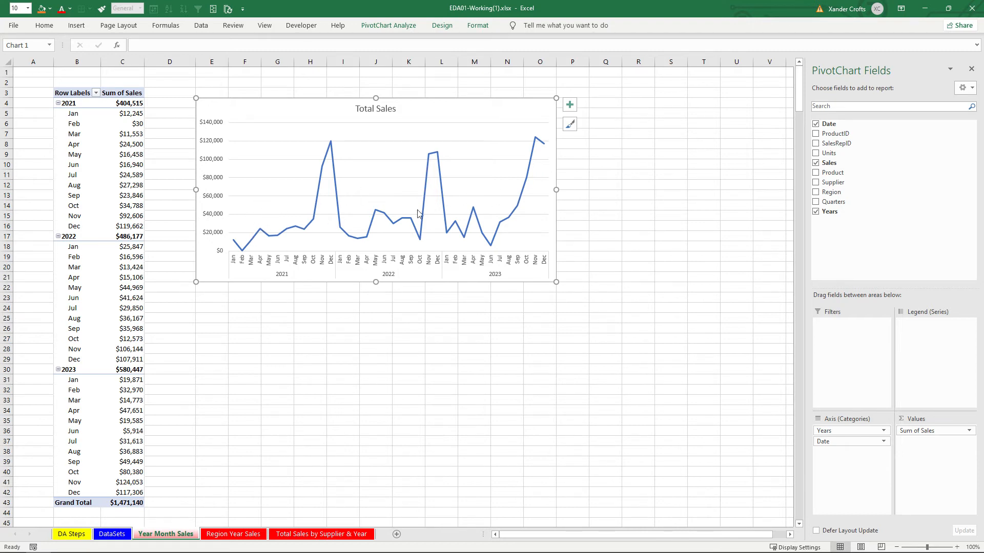
pyautogui.click(246, 366)
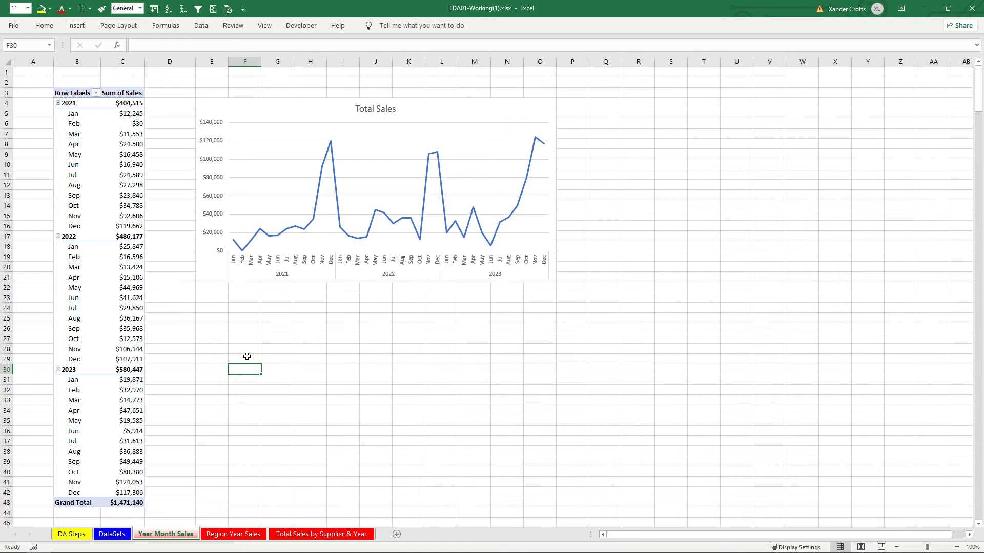
# Filter the year/month PivotTable to Aspen through a Product report filter and remove that filter field again
pyautogui.click(328, 170)
pyautogui.click(77, 154)
pyautogui.click(125, 164)
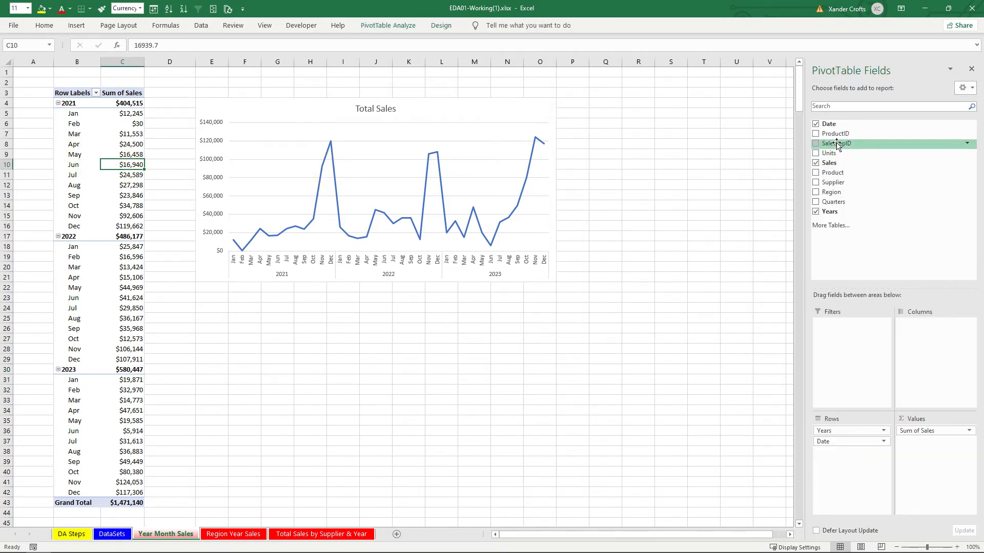
pyautogui.moveTo(852, 174); pyautogui.dragTo(836, 330)
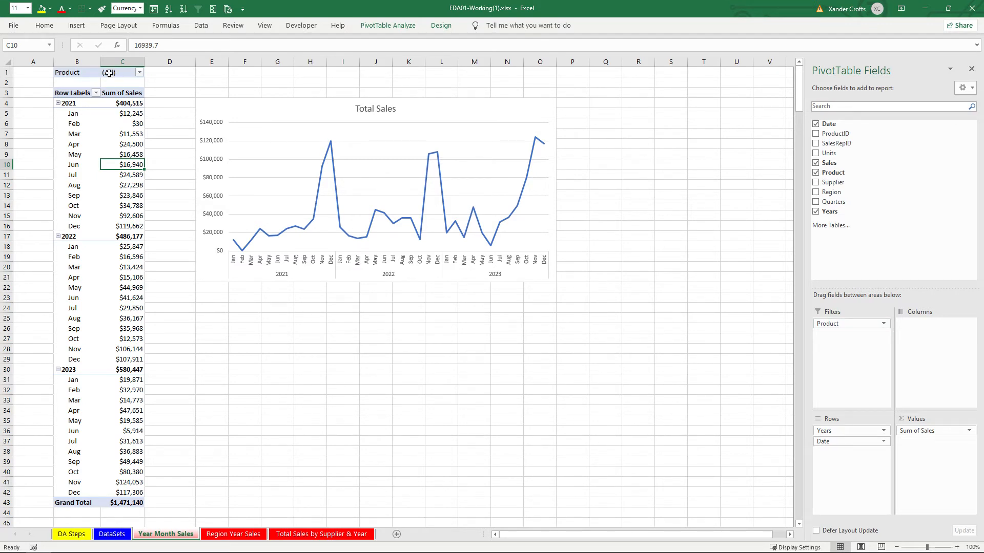
pyautogui.click(139, 74)
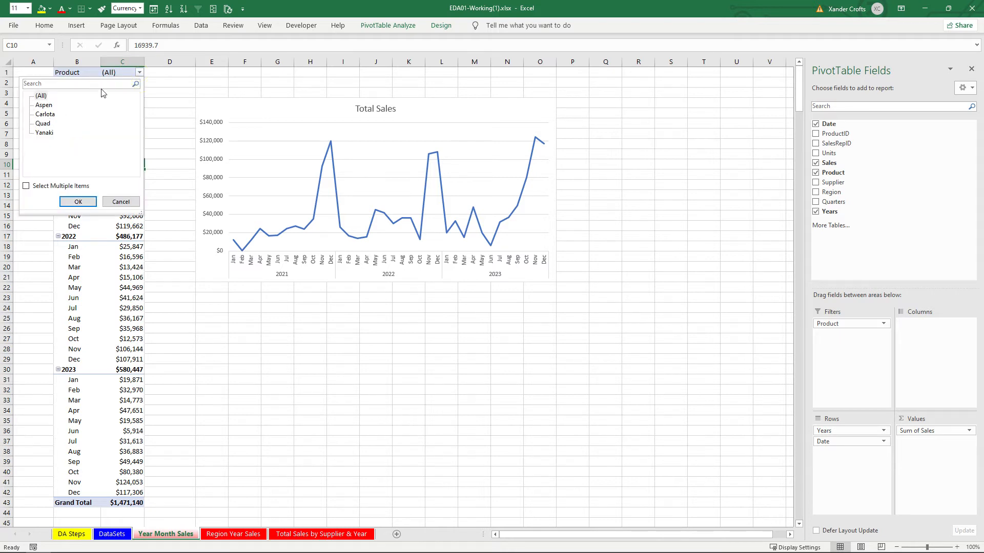
pyautogui.click(45, 106)
pyautogui.click(78, 202)
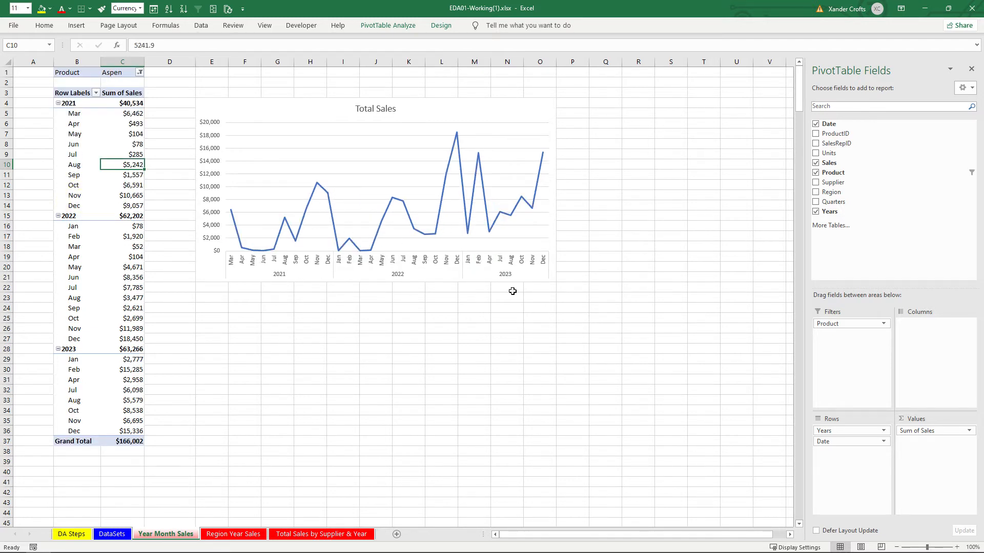
pyautogui.moveTo(843, 324); pyautogui.dragTo(797, 334)
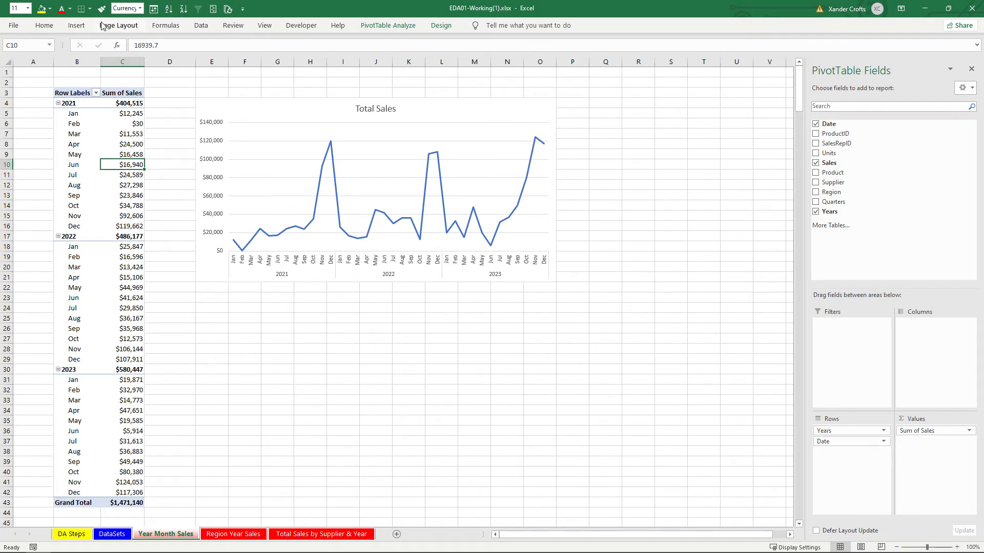
# Insert a Product slicer for the year/month PivotTable and position it below the Total Sales chart
pyautogui.click(77, 30)
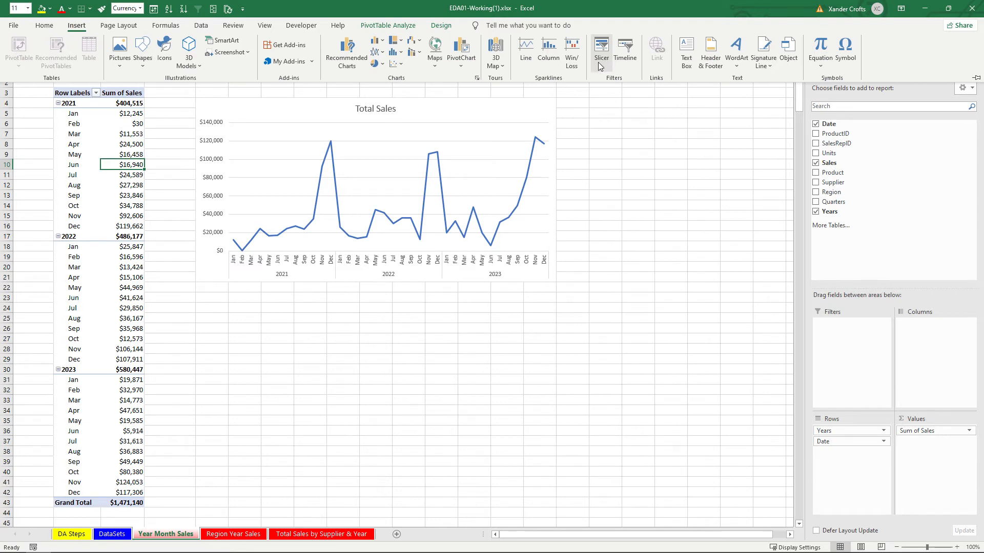
pyautogui.click(601, 60)
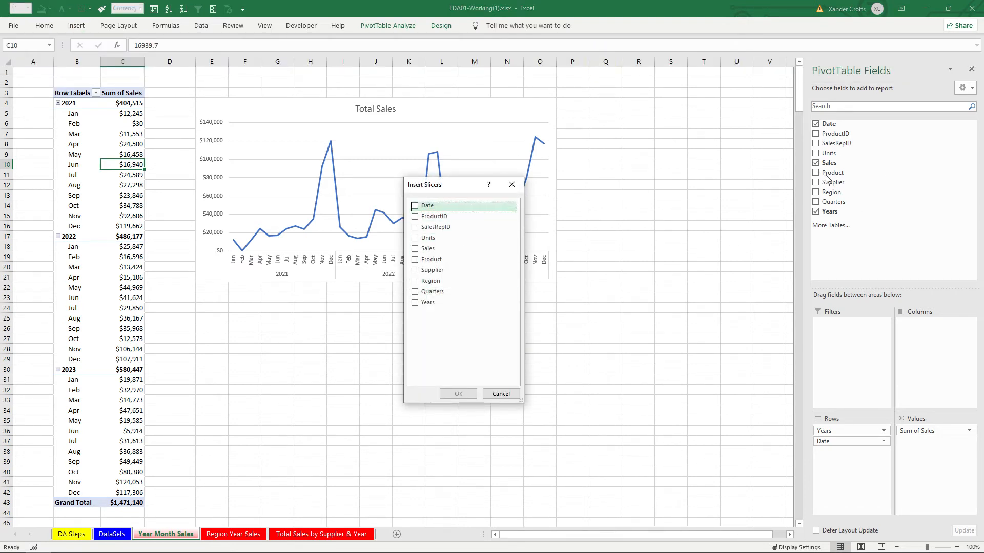
pyautogui.click(415, 259)
pyautogui.click(458, 394)
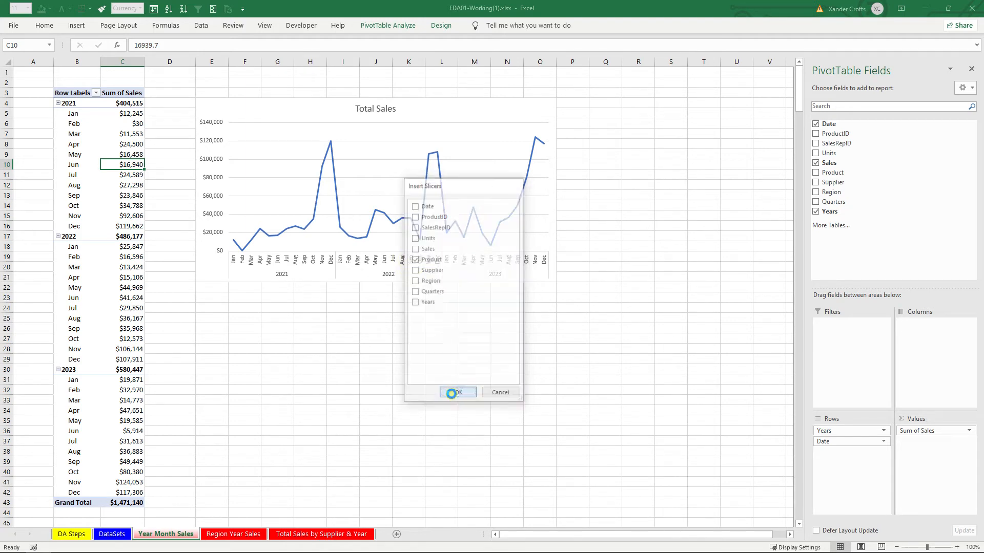
pyautogui.moveTo(422, 238); pyautogui.dragTo(260, 306)
pyautogui.moveTo(293, 439)
pyautogui.mouseDown()
pyautogui.moveTo(342, 416)
pyautogui.moveTo(386, 354)
pyautogui.moveTo(295, 437)
pyautogui.mouseUp()
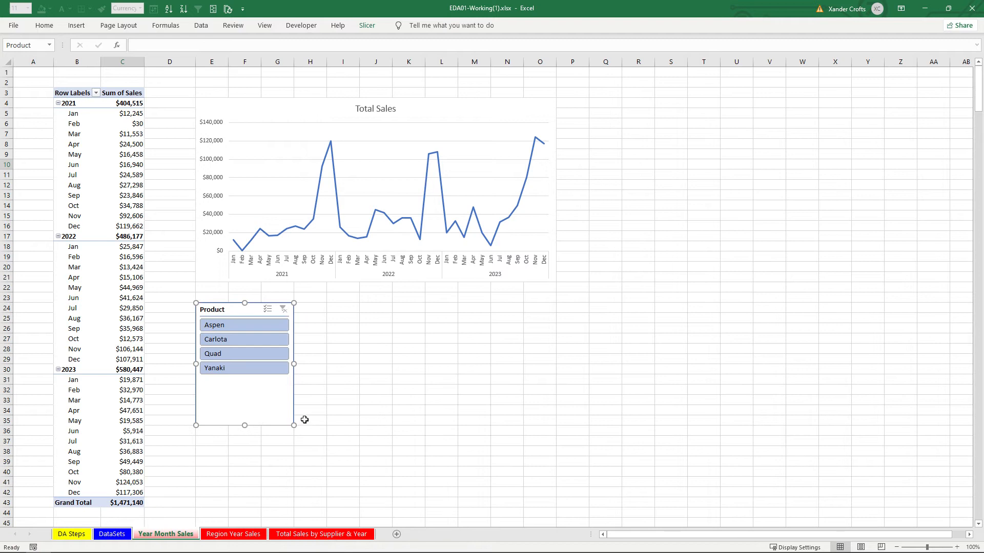
pyautogui.click(342, 370)
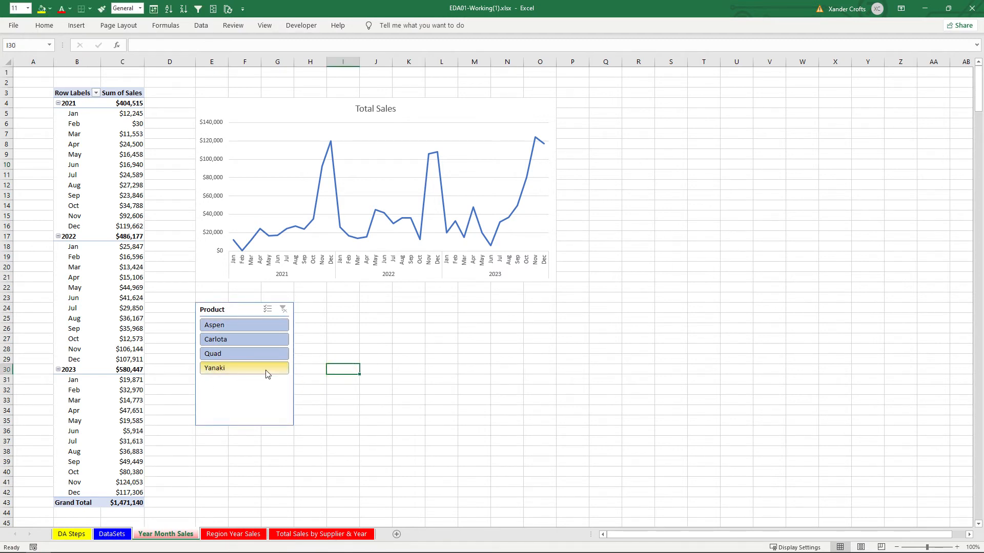
# Test the Product slicer with Aspen, Carlota, Yanaki and the Aspen and Yanaki combination, and clear the filter
pyautogui.click(231, 324)
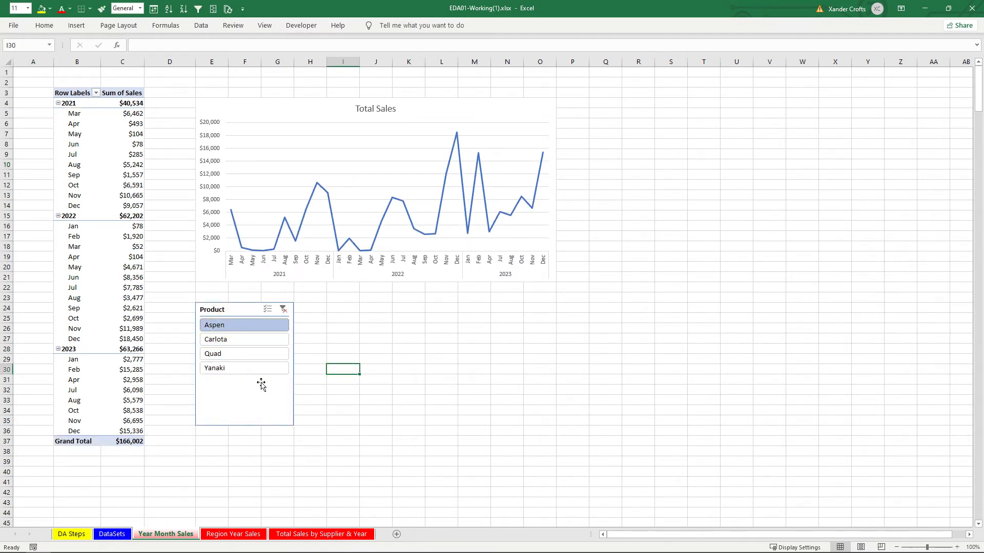
pyautogui.click(219, 340)
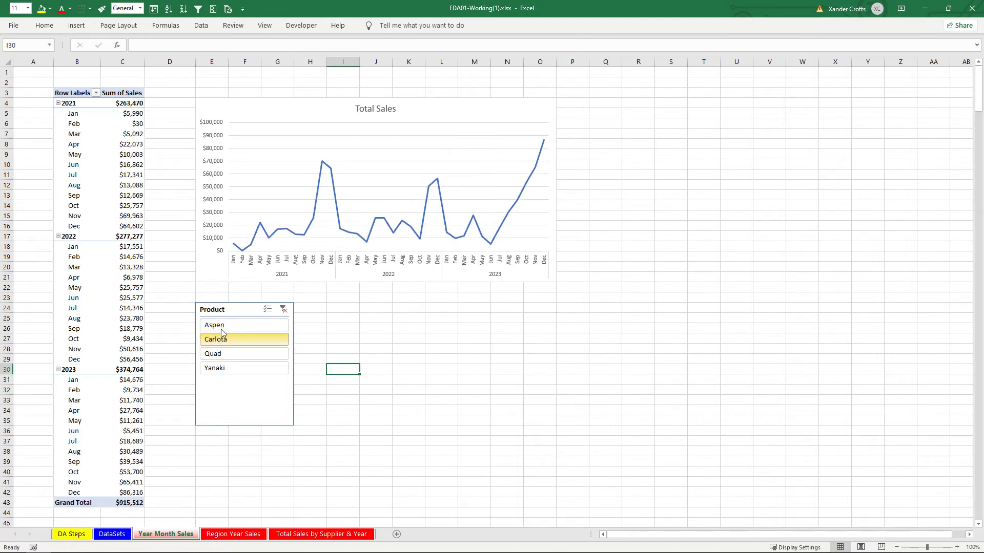
pyautogui.click(223, 325)
pyautogui.click(230, 367)
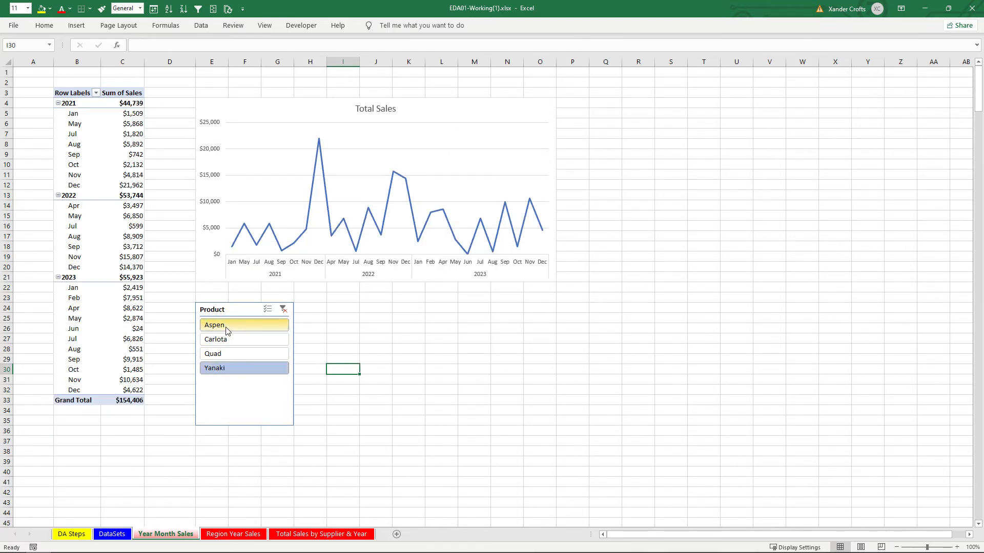
pyautogui.keyDown('ctrl'); pyautogui.click(285, 329); pyautogui.keyUp('ctrl')
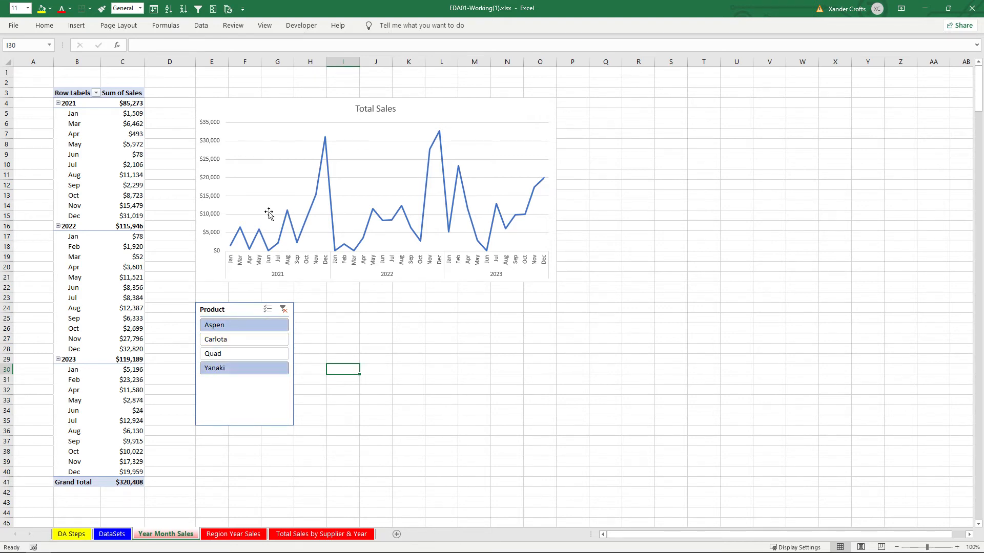
pyautogui.click(282, 309)
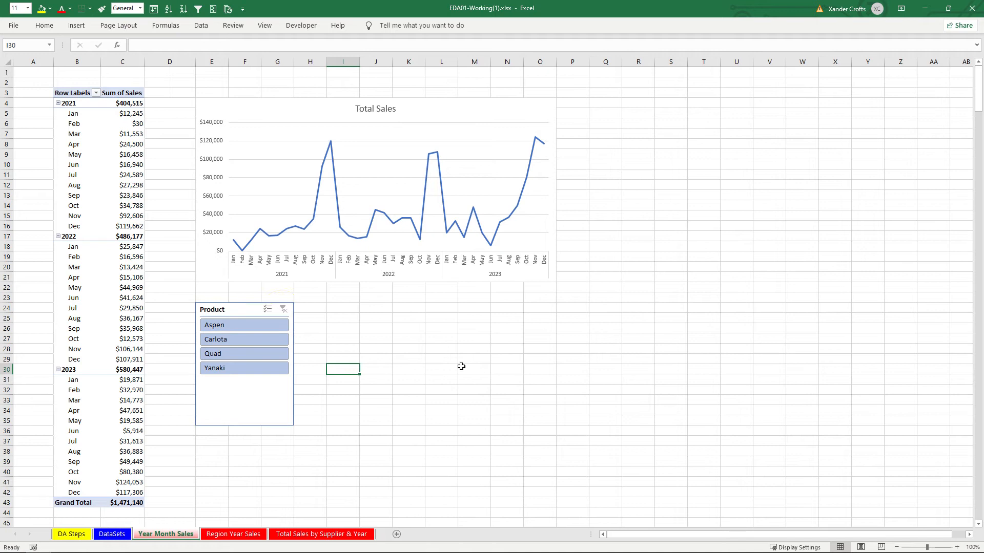
# Create a PivotTable from the fSales table at cell B3 of the existing Region Year Sales sheet
pyautogui.hotkey('ctrl', 'pageup')
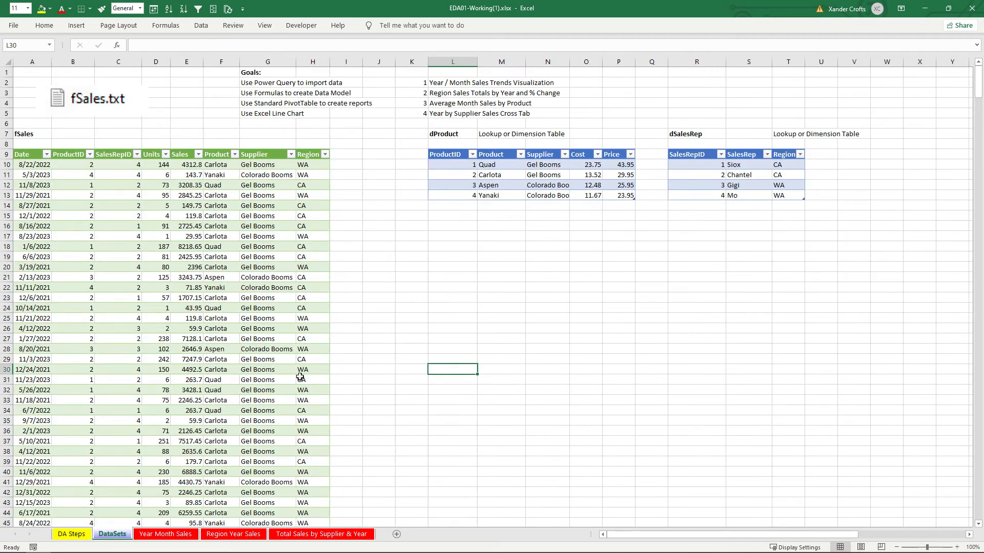
pyautogui.click(213, 331)
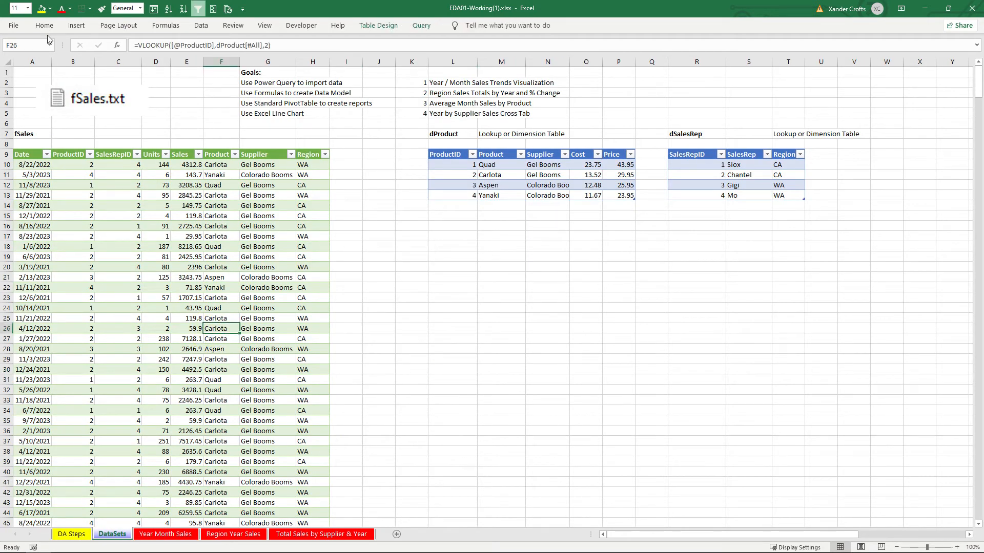
pyautogui.click(76, 25)
pyautogui.click(31, 56)
pyautogui.click(374, 297)
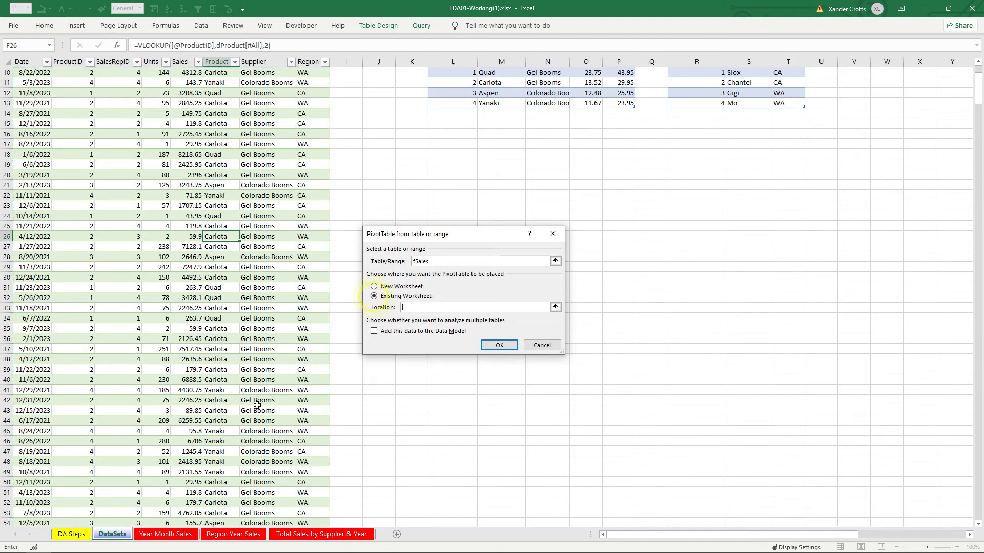
pyautogui.click(232, 535)
pyautogui.click(91, 110)
pyautogui.click(500, 346)
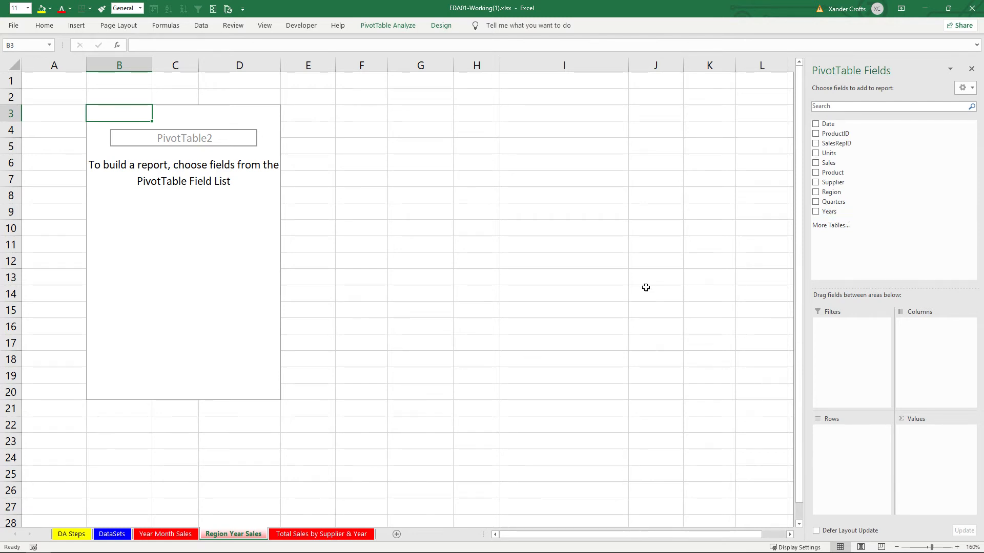
# Add Region and Years to the PivotTable's rows, with Years below Region, and Sales to its values
pyautogui.moveTo(832, 192); pyautogui.dragTo(837, 447)
pyautogui.moveTo(839, 212); pyautogui.dragTo(846, 447)
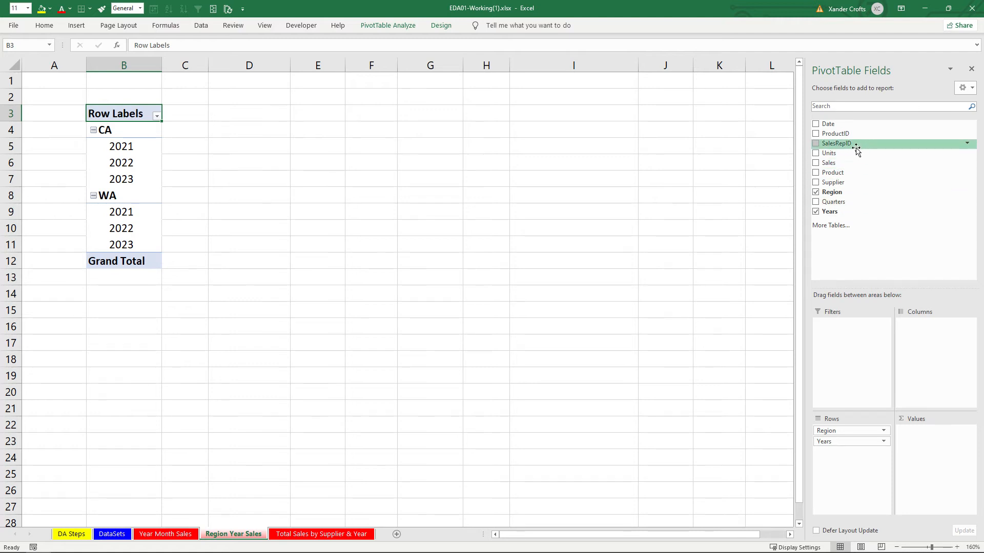
pyautogui.moveTo(830, 163); pyautogui.dragTo(918, 438)
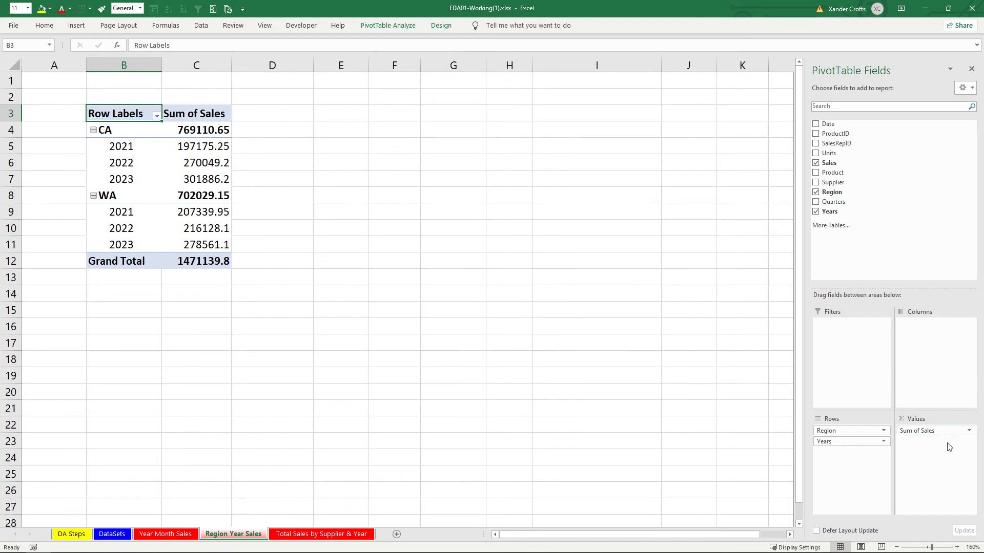
# Set the Sum of Sales number format to Currency with zero decimal places
pyautogui.rightClick(210, 167)
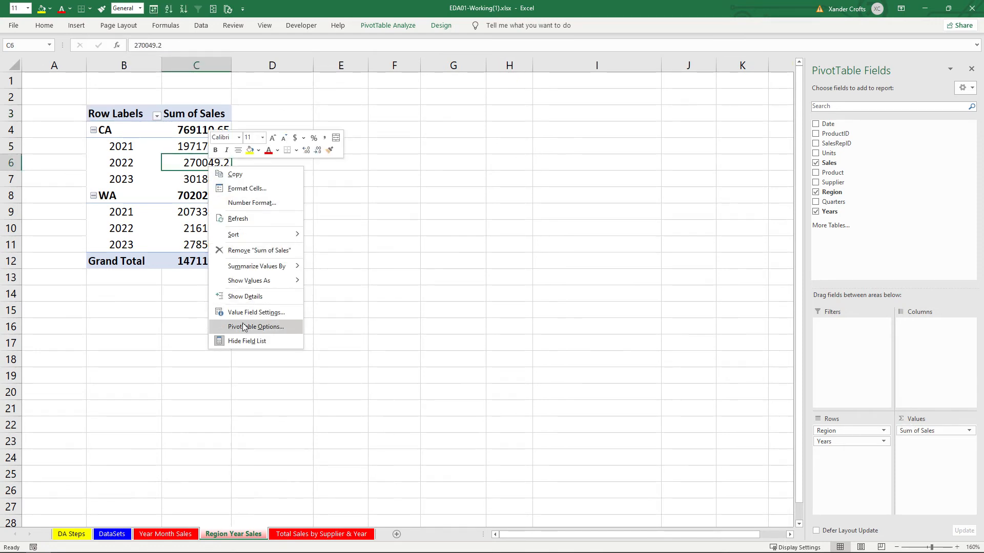
pyautogui.click(238, 202)
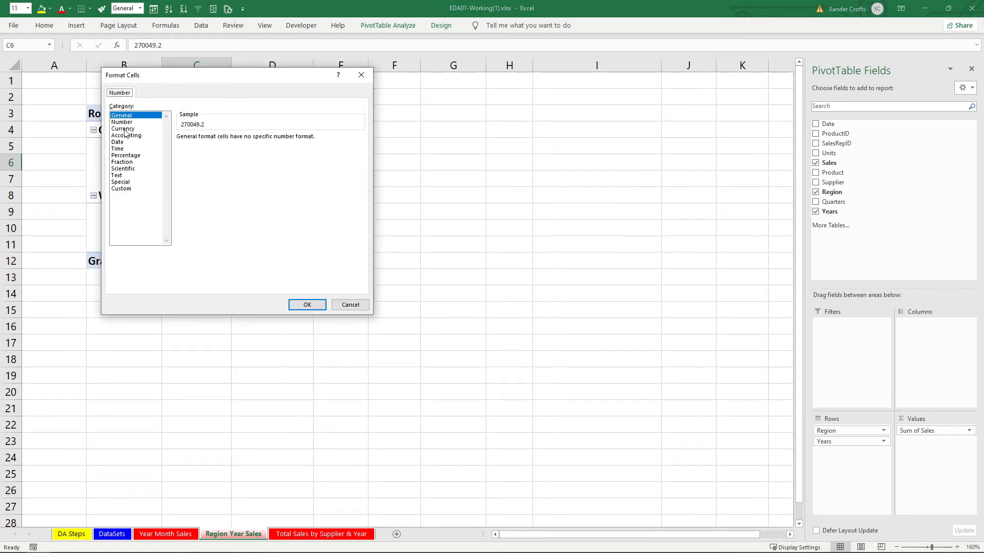
pyautogui.click(123, 129)
pyautogui.click(247, 140)
pyautogui.click(246, 140)
pyautogui.click(307, 305)
# Review the report goals on the DataSets sheet and return to the Region Year Sales sheet
pyautogui.moveTo(154, 542)
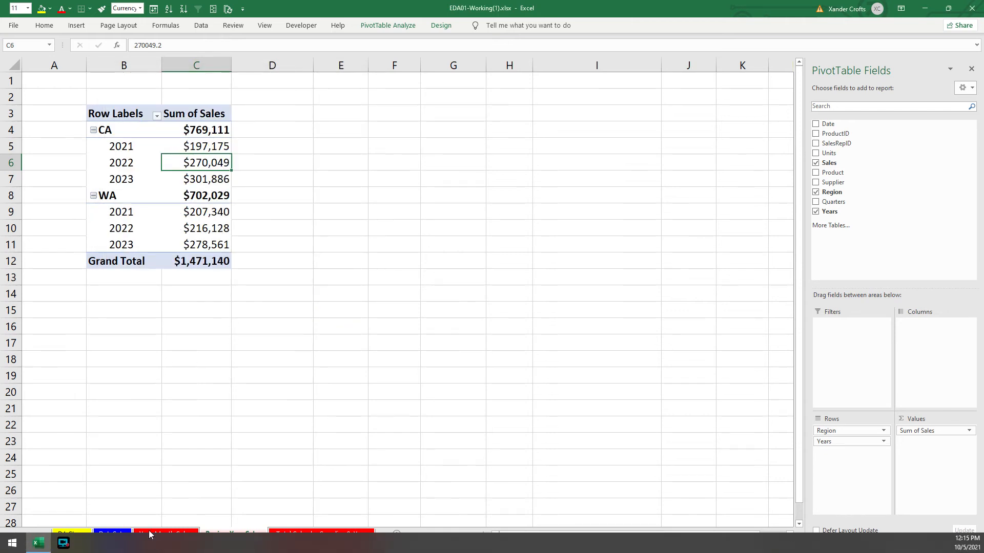
pyautogui.click(113, 532)
pyautogui.scroll(3, 206, 317)
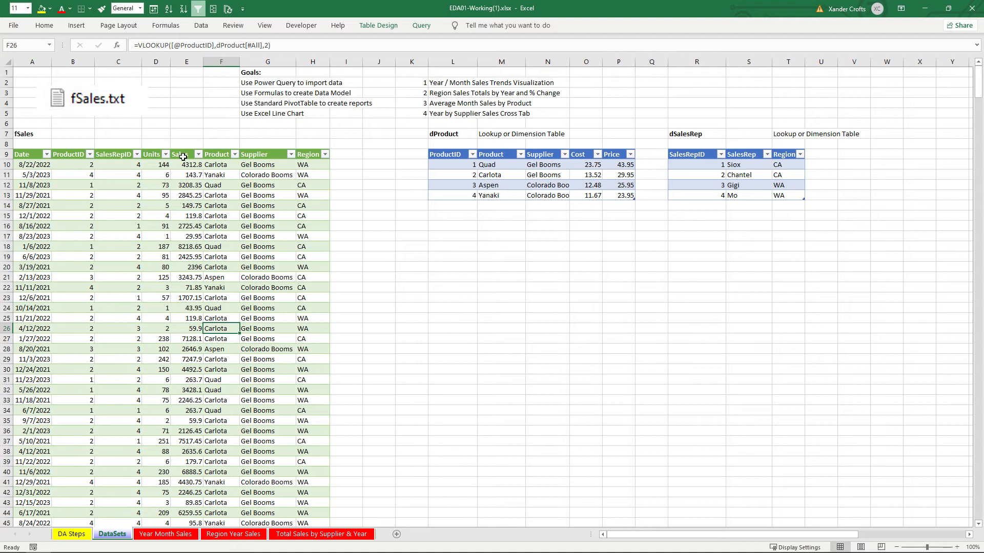
pyautogui.click(225, 534)
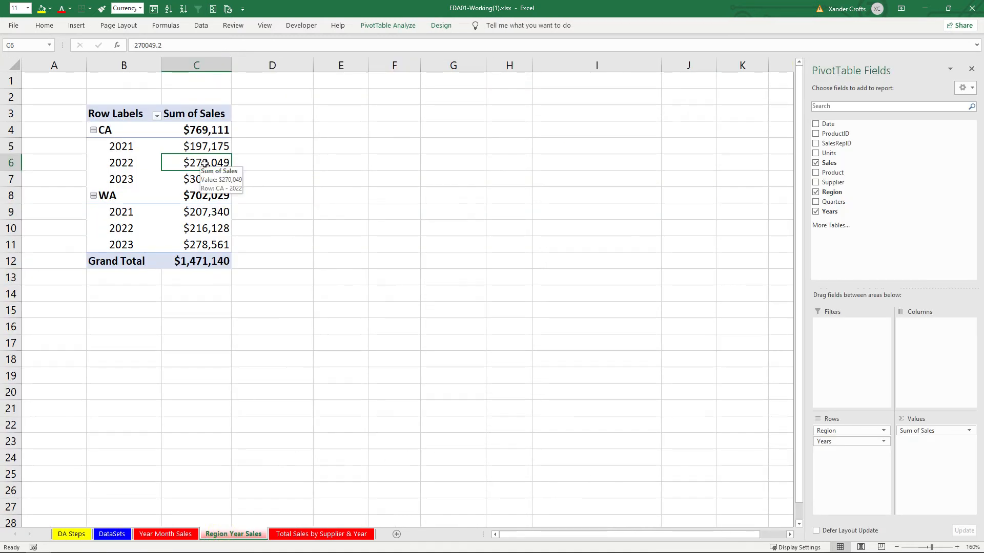
pyautogui.moveTo(208, 199)
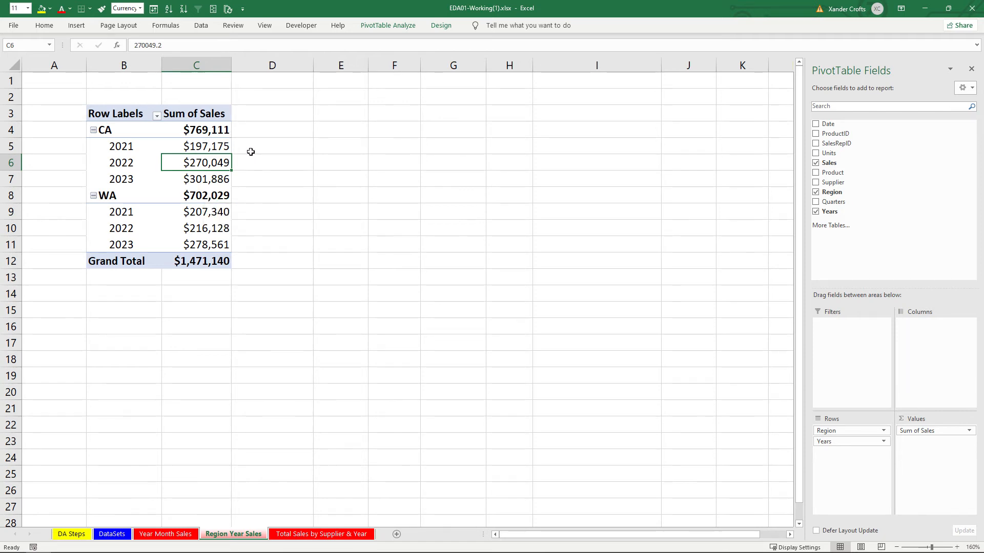
# Add the Sales field a second time to the values of the region and year PivotTable
pyautogui.moveTo(252, 114); pyautogui.dragTo(249, 261)
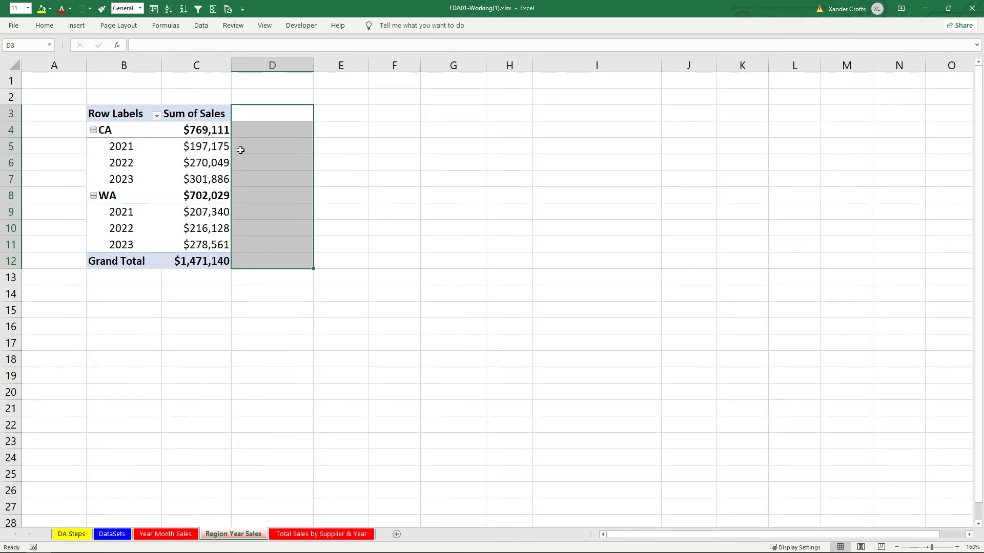
pyautogui.click(202, 127)
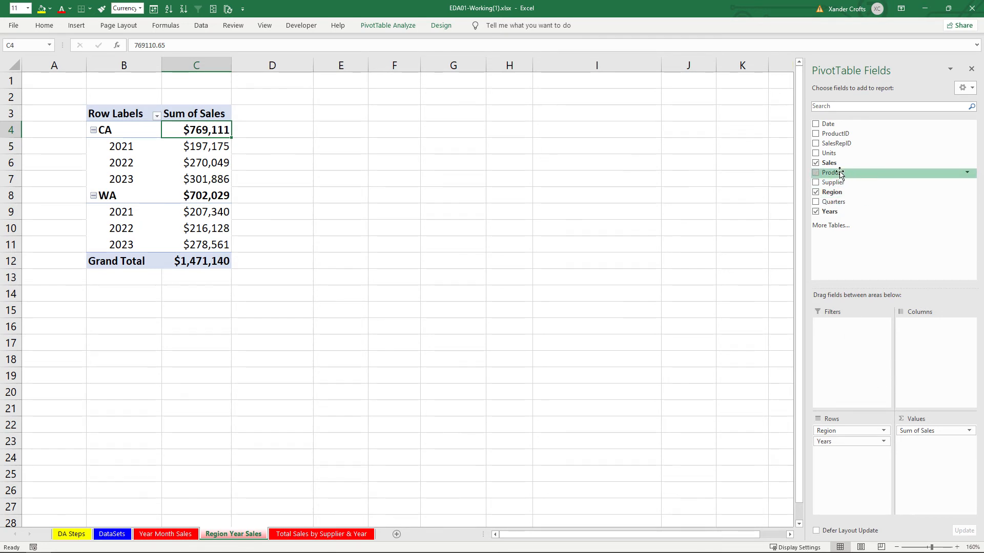
pyautogui.moveTo(830, 163); pyautogui.dragTo(918, 441)
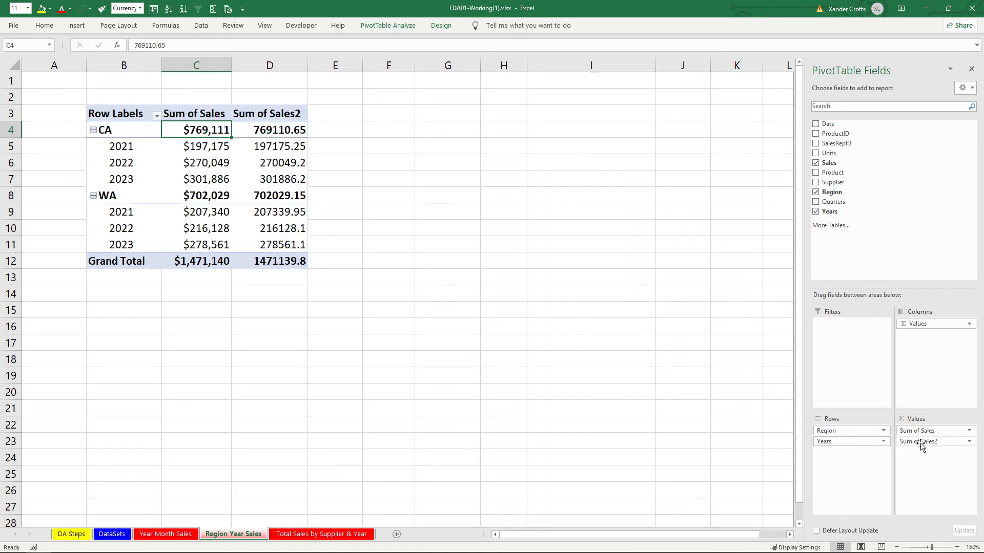
# Show the second Sales column as % Difference From, with Years as base field and (previous) as base item
pyautogui.click(968, 442)
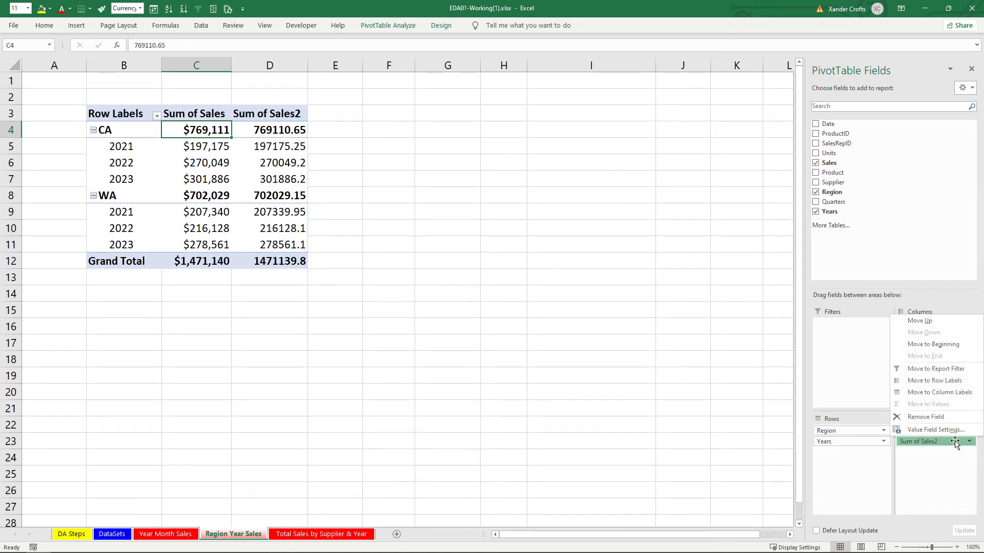
pyautogui.click(302, 181)
pyautogui.rightClick(270, 183)
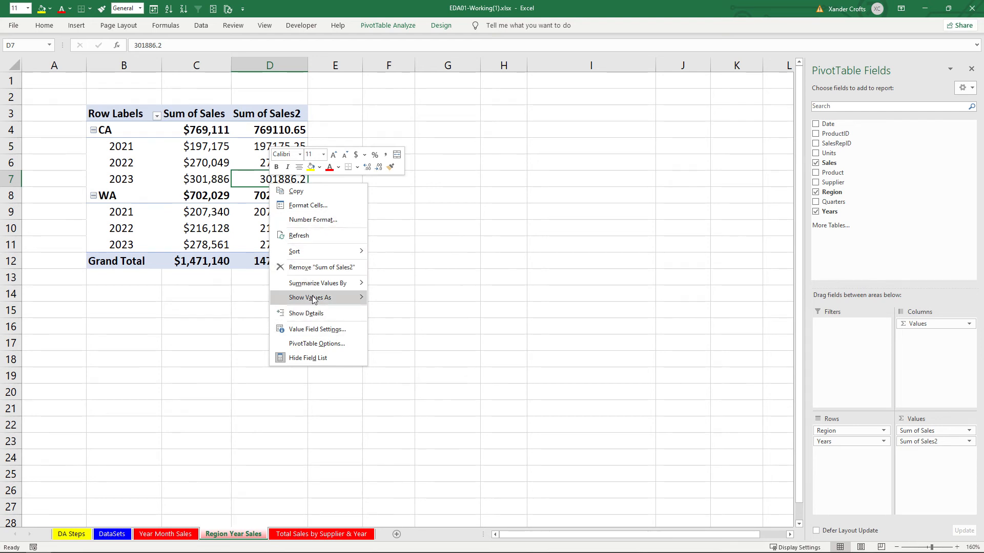
pyautogui.moveTo(309, 303)
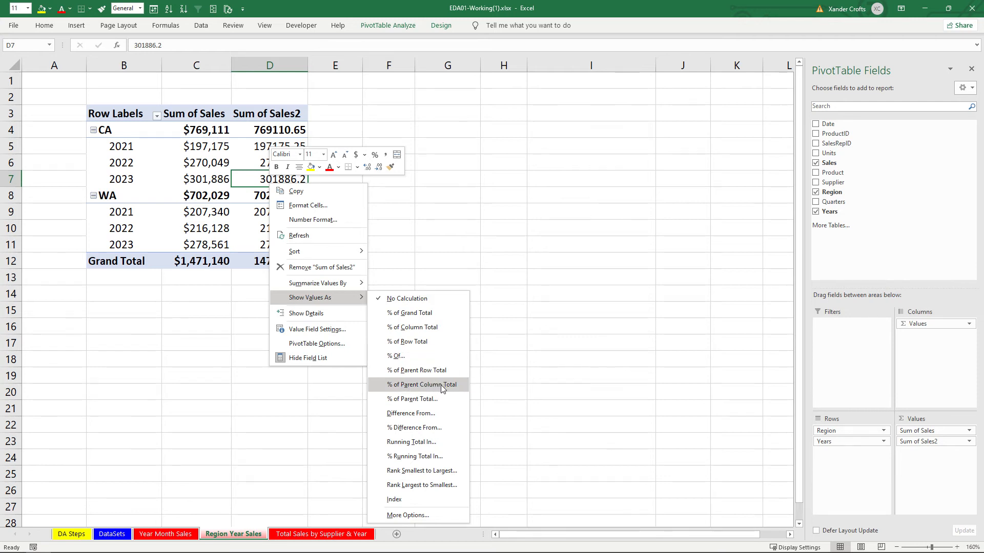
pyautogui.click(402, 430)
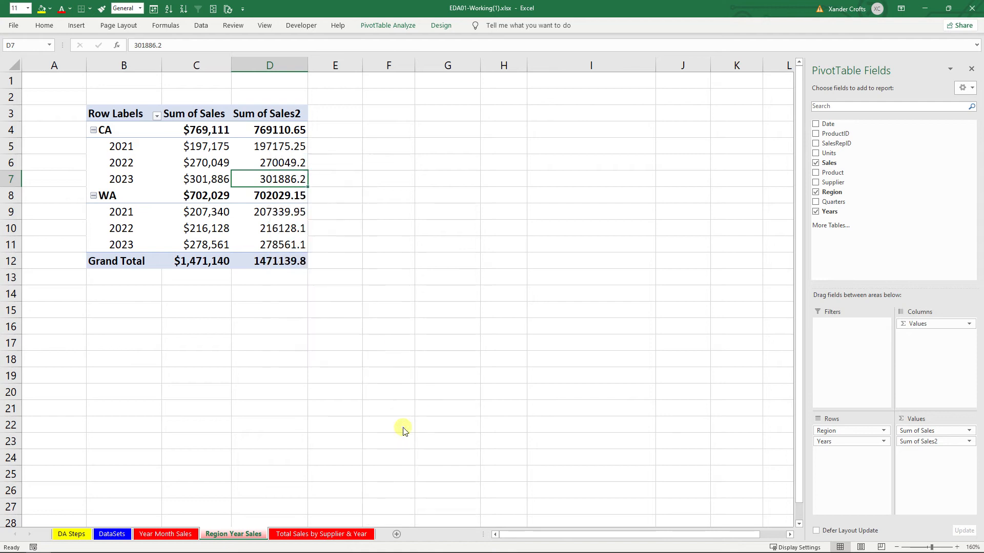
pyautogui.click(443, 300)
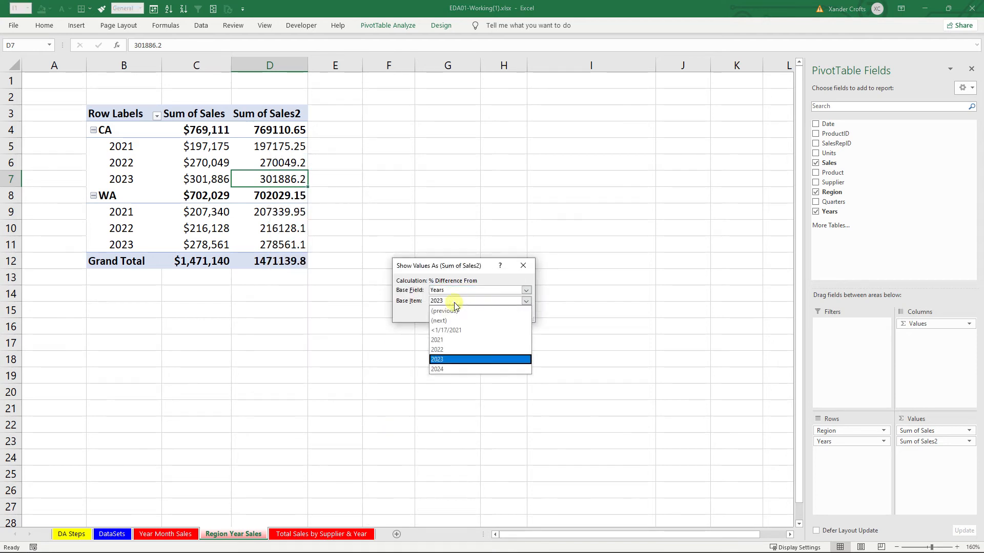
pyautogui.click(439, 311)
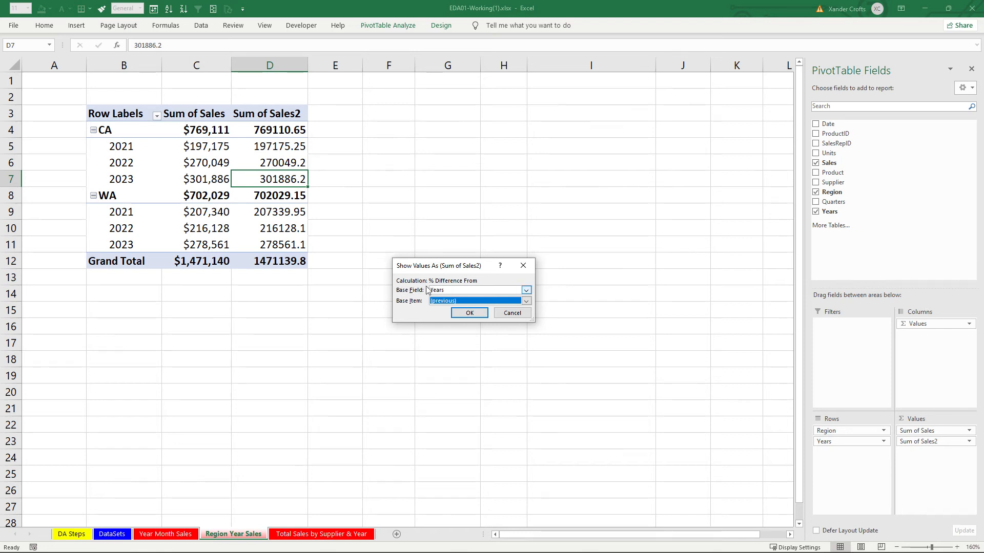
pyautogui.click(470, 313)
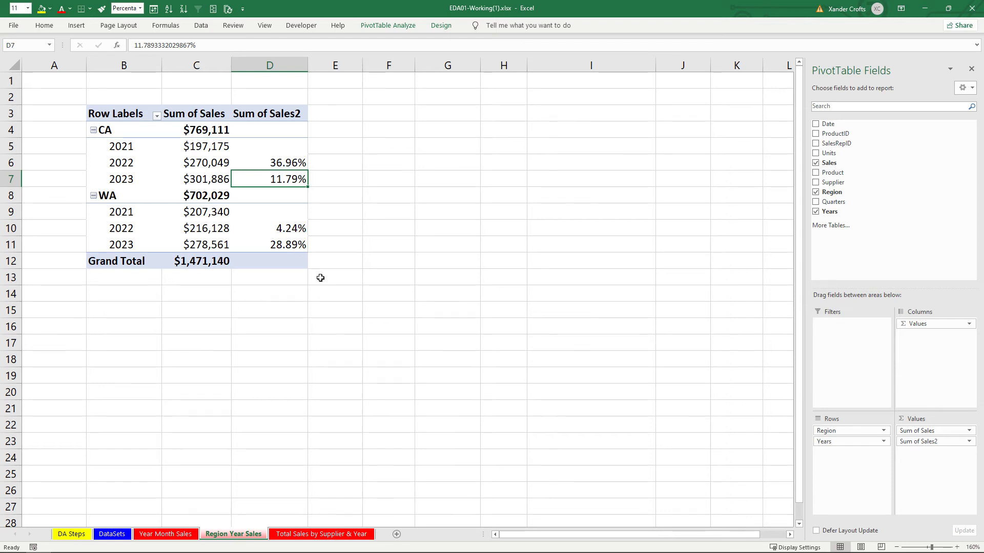
# Rename the first sales column's header in C3 to Total Sales
pyautogui.click(401, 134)
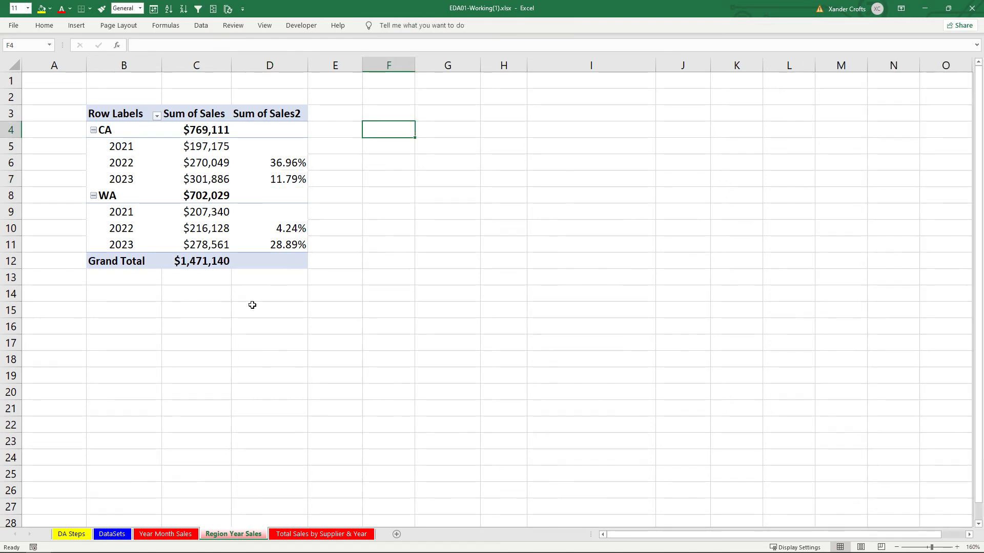
pyautogui.click(197, 181)
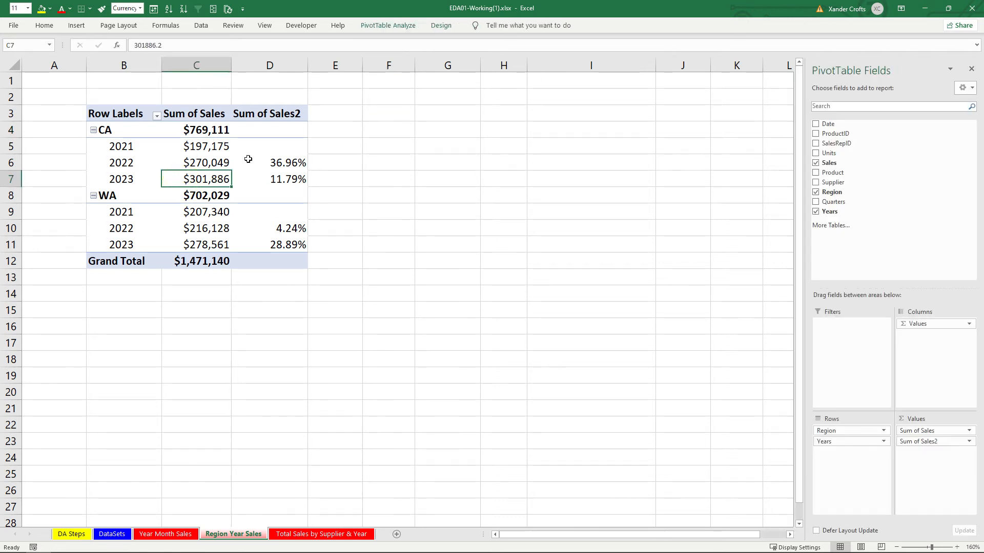
pyautogui.moveTo(189, 118); pyautogui.dragTo(197, 245)
pyautogui.click(179, 118)
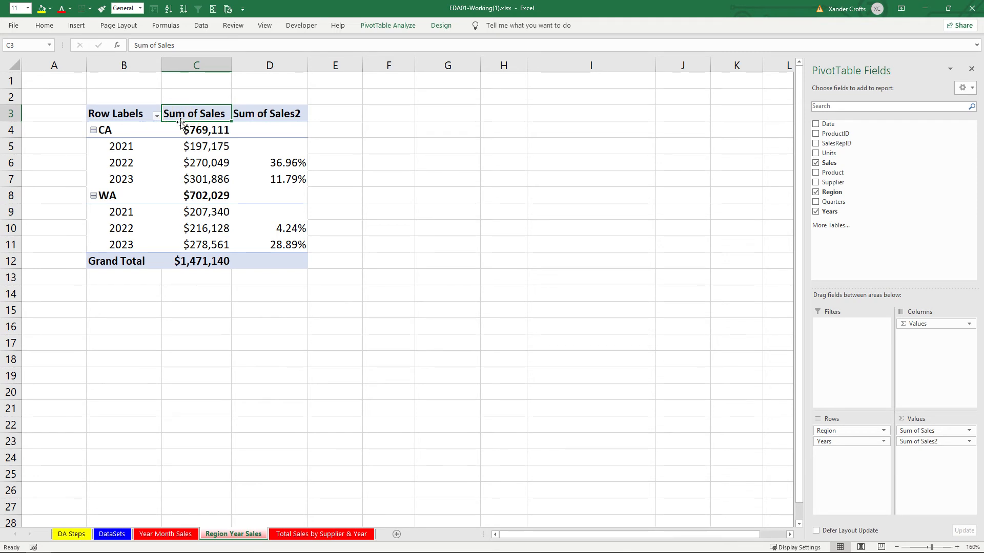
pyautogui.write('LTotal Sales')
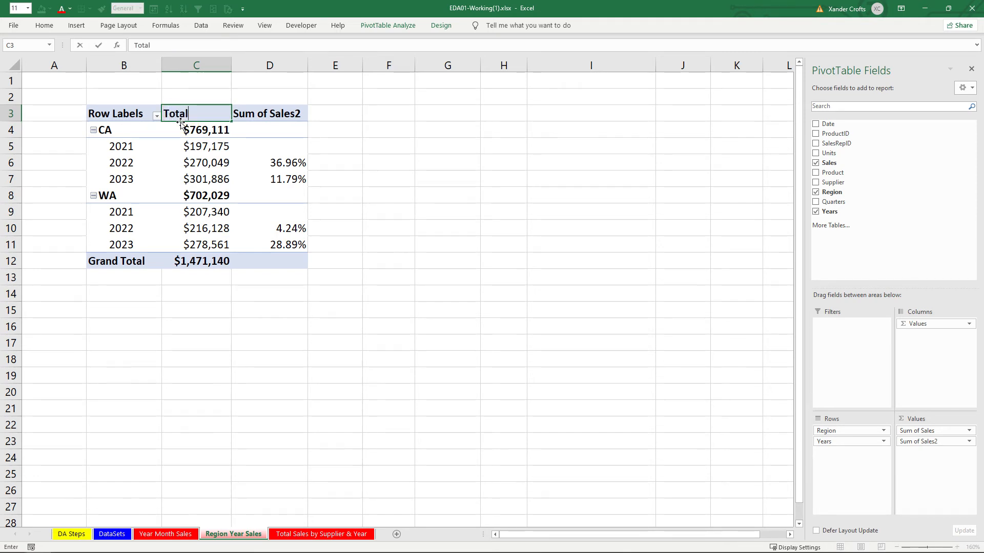
pyautogui.press('Return')
pyautogui.click(174, 162)
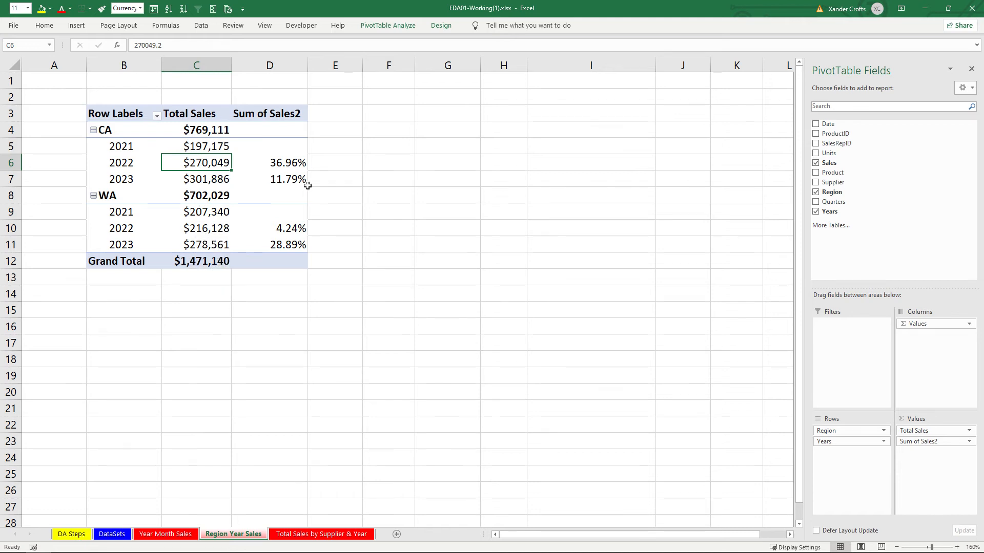
pyautogui.click(357, 200)
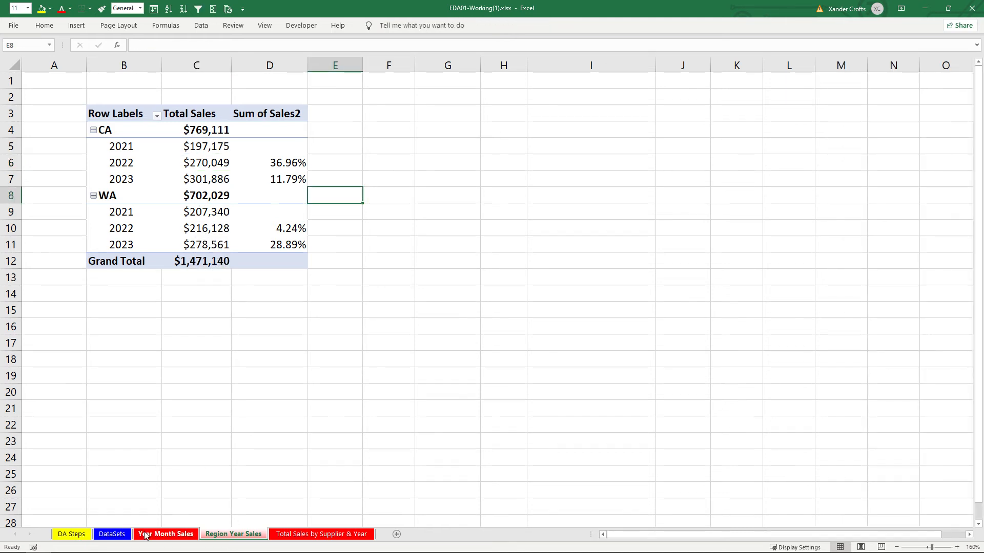
# Create another PivotTable from the fSales table at cell G3 of the existing Region Year Sales sheet
pyautogui.click(145, 535)
pyautogui.click(112, 535)
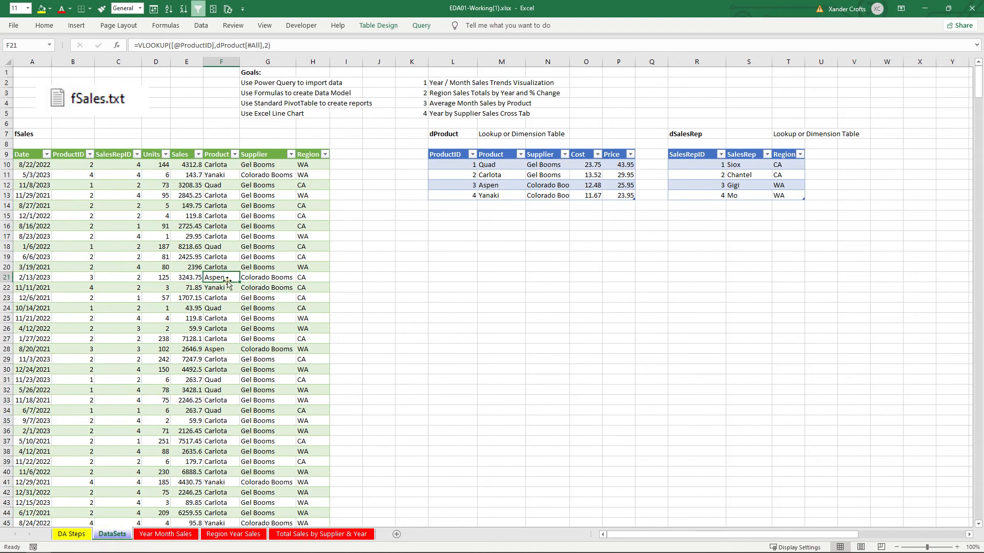
pyautogui.click(74, 25)
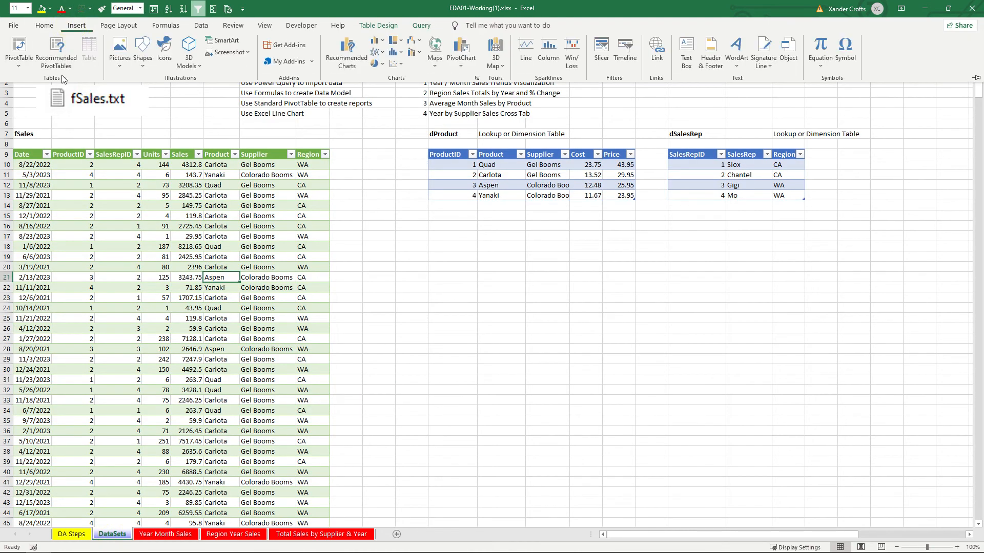
pyautogui.click(21, 47)
pyautogui.scroll(-1, 377, 299)
pyautogui.click(375, 297)
pyautogui.click(498, 345)
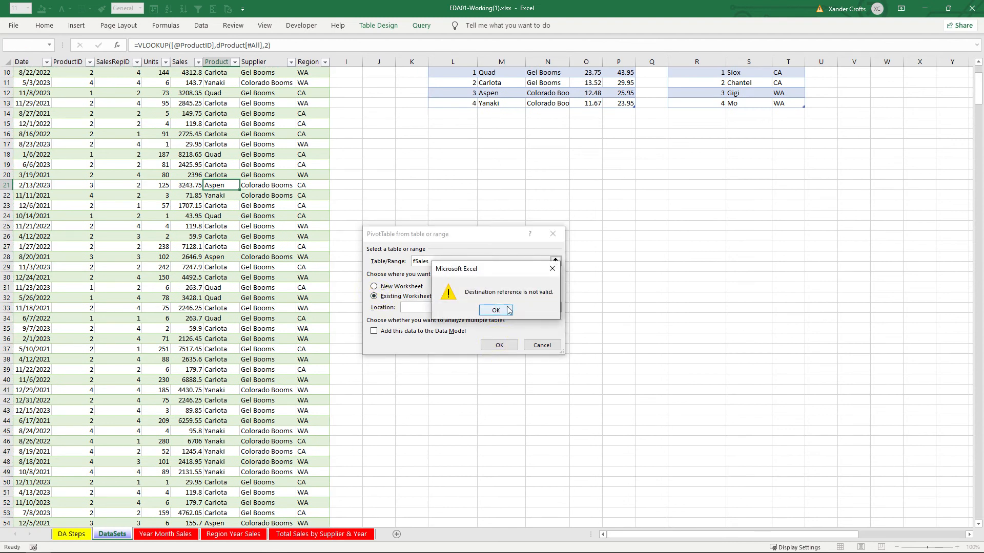
pyautogui.click(495, 310)
pyautogui.click(231, 537)
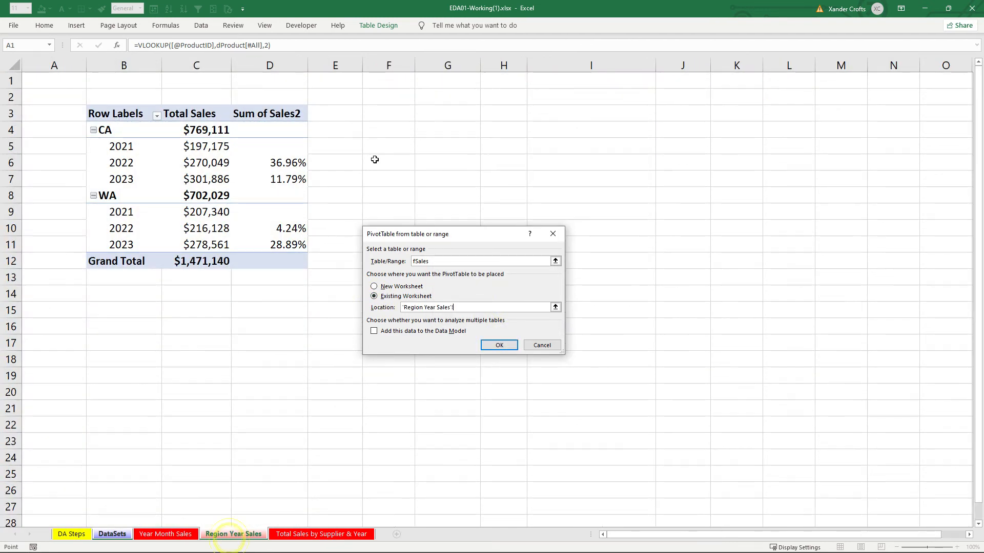
pyautogui.click(446, 114)
pyautogui.click(499, 345)
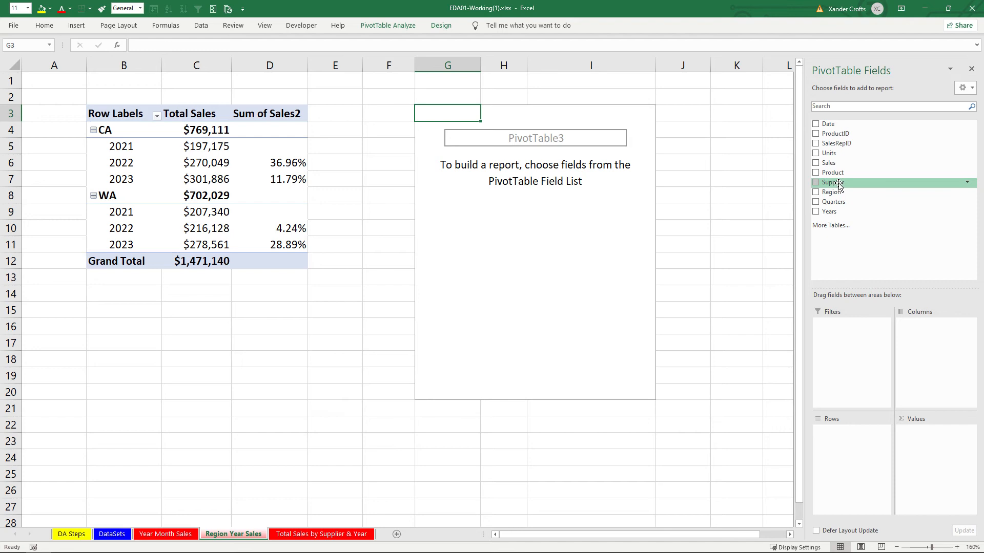
# Add Region and Years to the new PivotTable's rows, with Years below Region
pyautogui.moveTo(831, 192); pyautogui.dragTo(845, 442)
pyautogui.moveTo(829, 211); pyautogui.dragTo(855, 439)
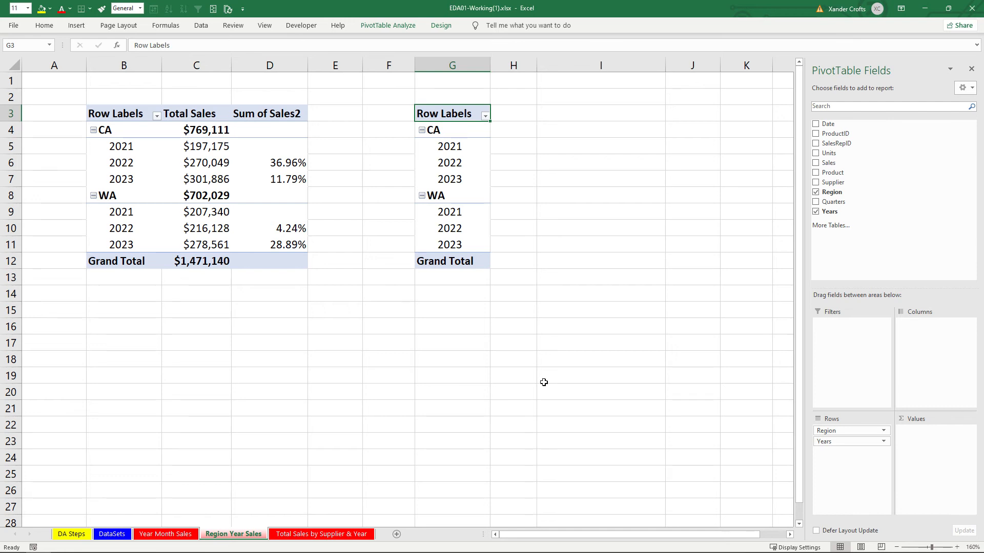
pyautogui.click(461, 177)
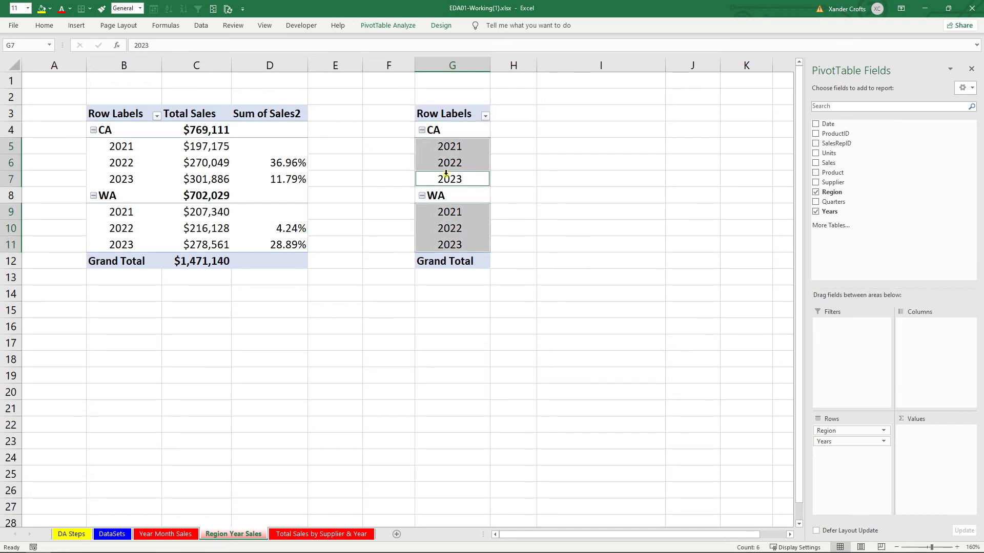
pyautogui.click(603, 262)
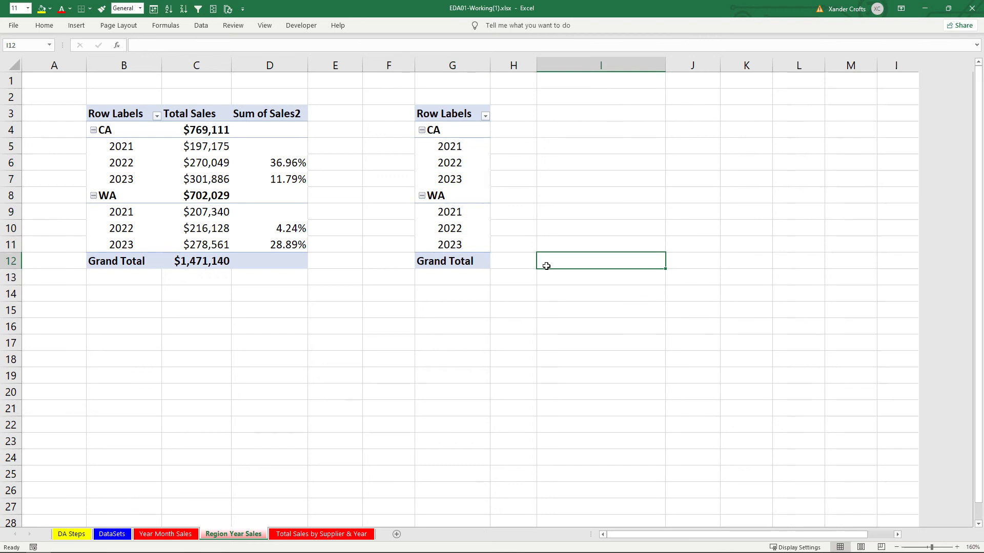
pyautogui.click(456, 194)
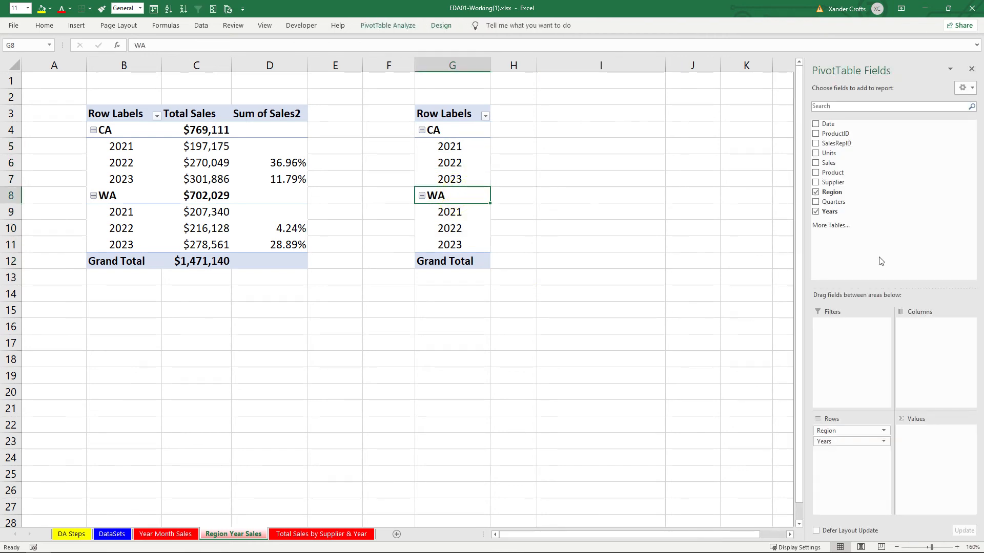
# Examine the Date and Product columns of fSales on the DataSets sheet and return to the Region Year Sales sheet
pyautogui.click(112, 533)
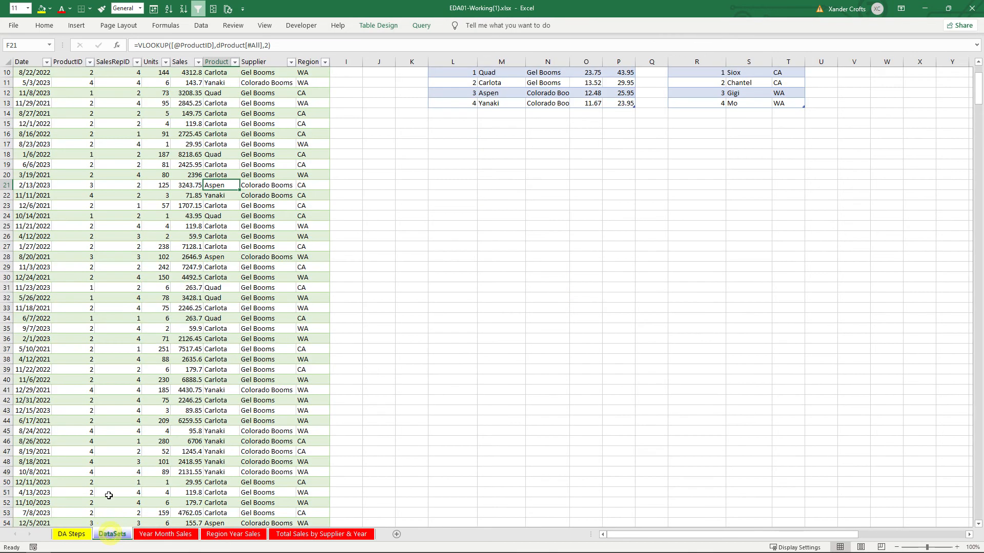
pyautogui.scroll(3, 125, 464)
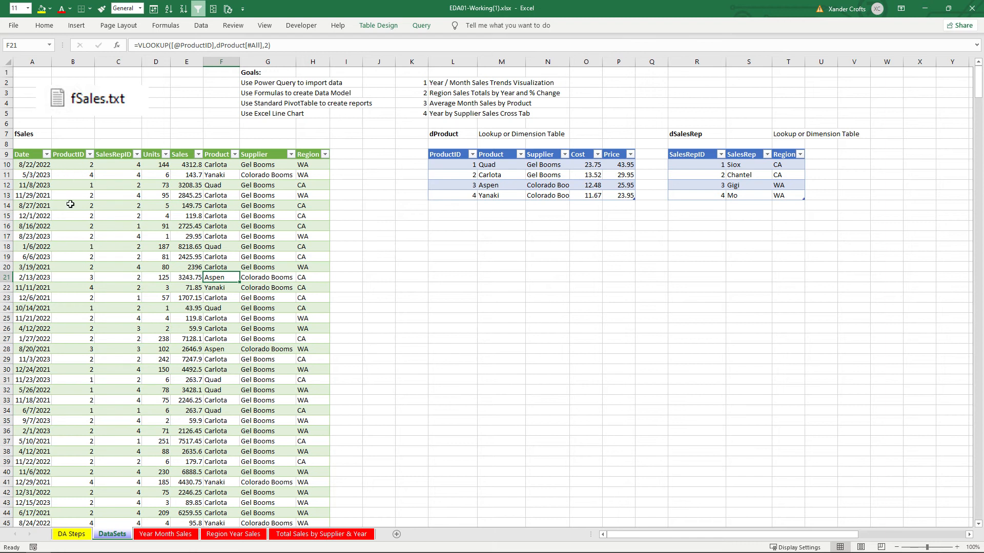
pyautogui.moveTo(34, 164); pyautogui.dragTo(31, 309)
pyautogui.click(32, 216)
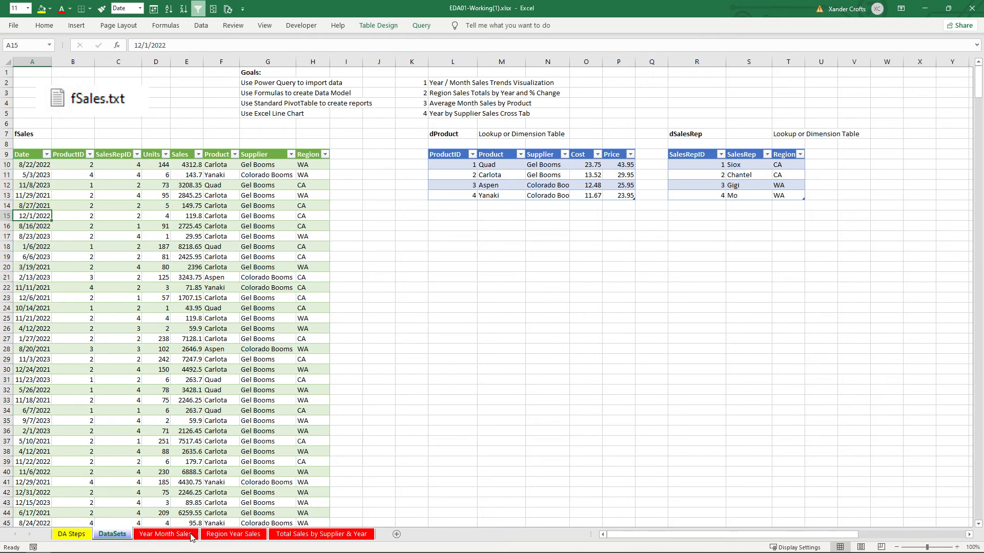
pyautogui.click(221, 536)
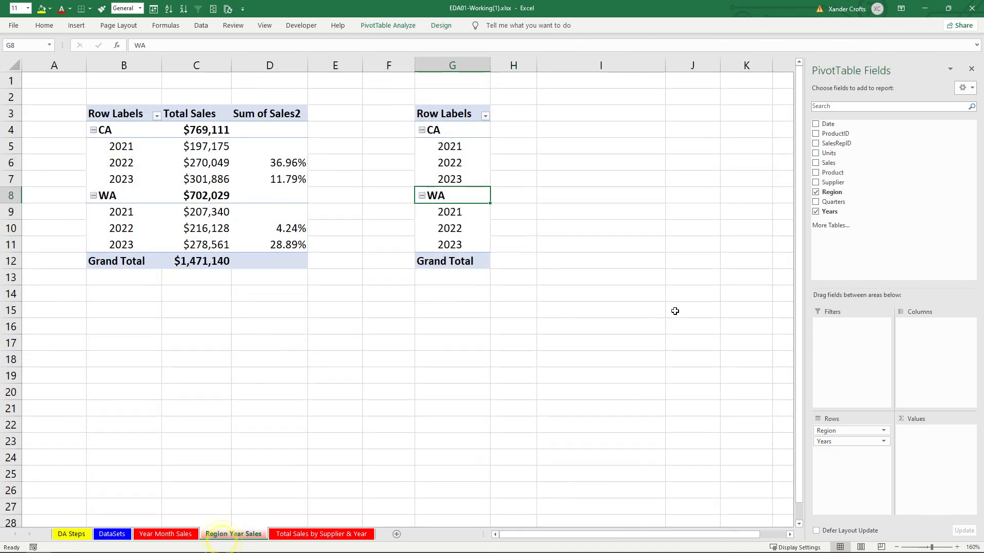
pyautogui.click(112, 534)
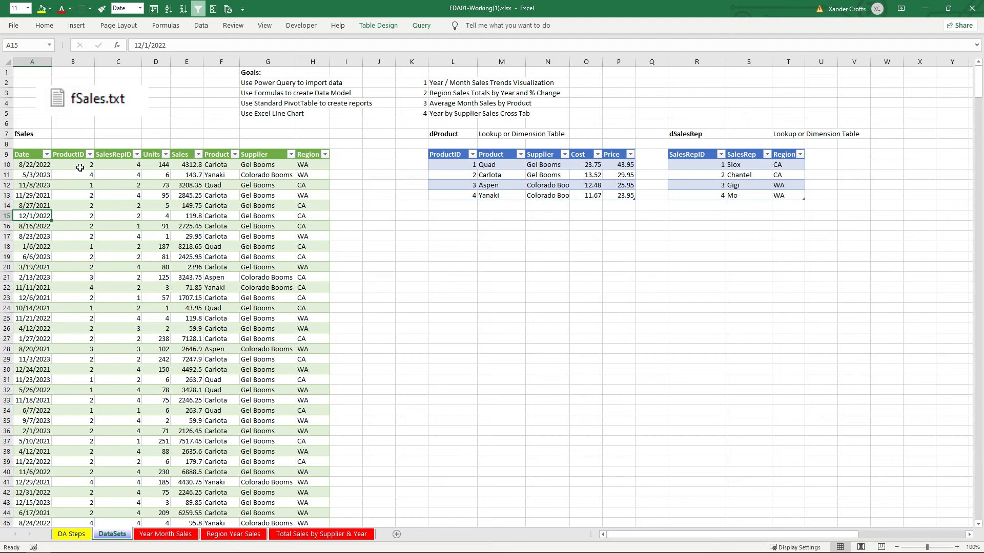
pyautogui.moveTo(210, 166); pyautogui.dragTo(222, 382)
pyautogui.click(221, 359)
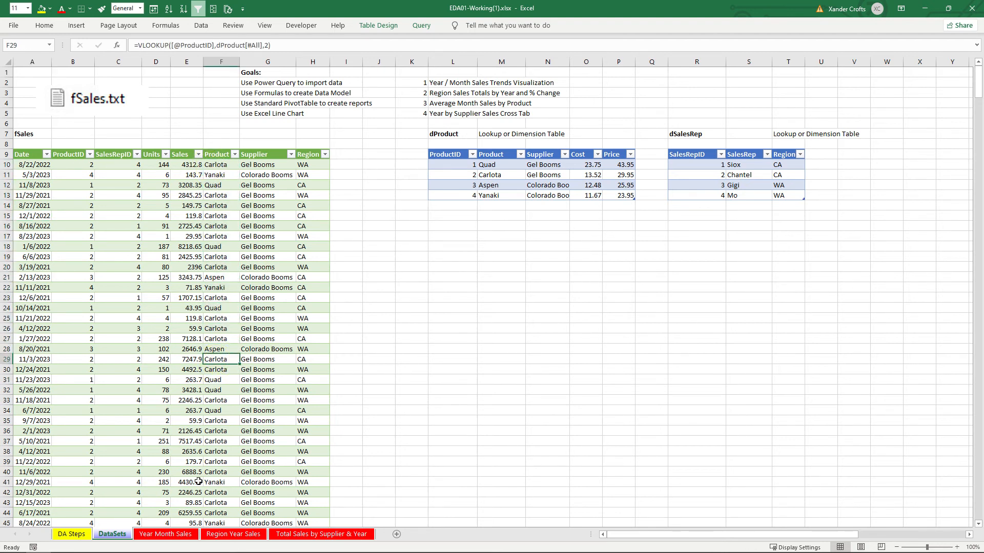
pyautogui.click(234, 535)
# Add a count of Product to the second PivotTable's values and rename its header in H3 to # of Transactions
pyautogui.moveTo(840, 177); pyautogui.dragTo(930, 444)
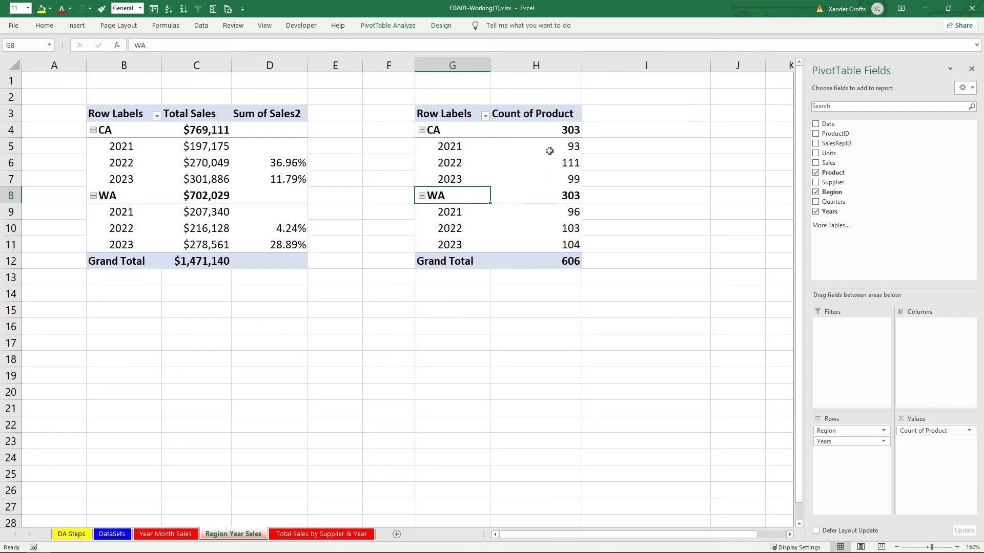
pyautogui.click(533, 117)
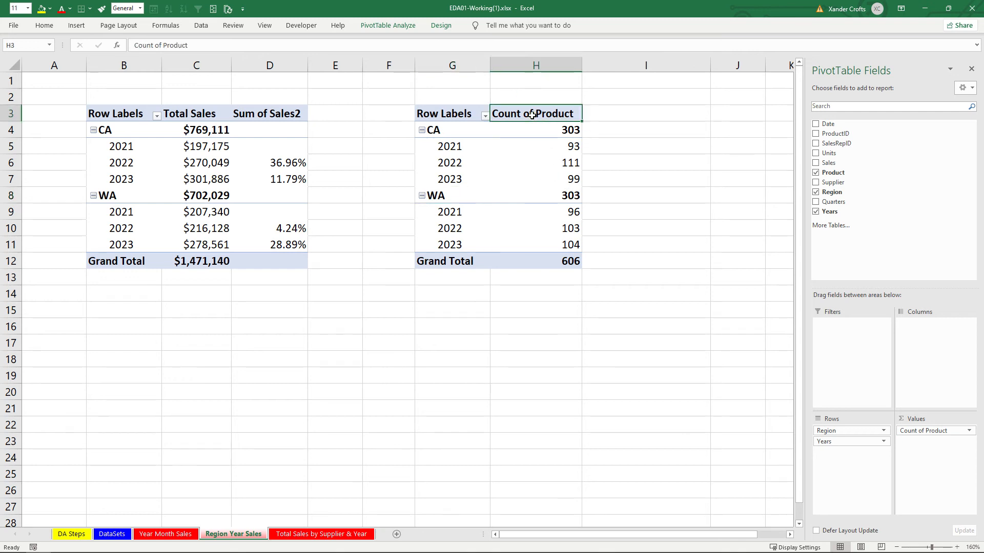
pyautogui.moveTo(525, 243)
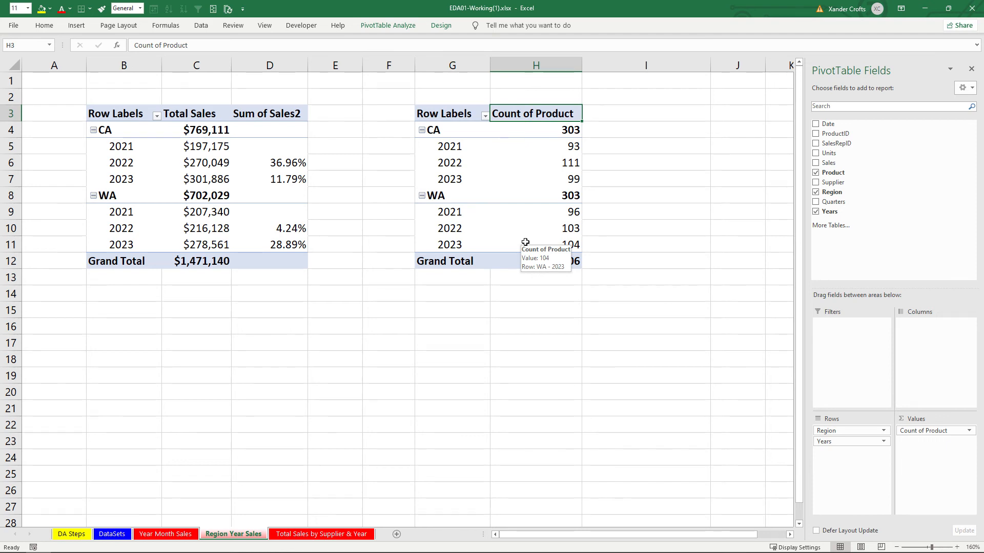
pyautogui.write('# of Transactions')
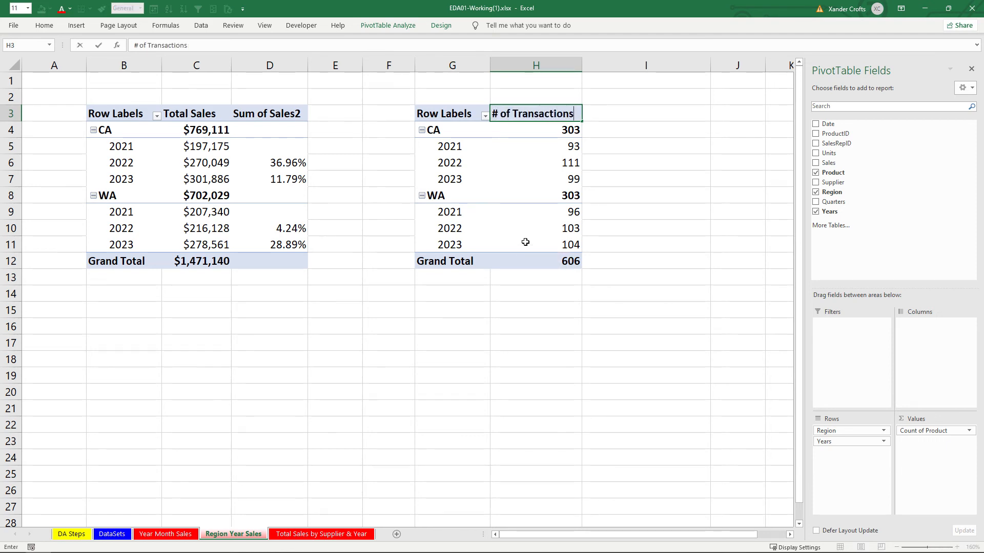
pyautogui.press('Return')
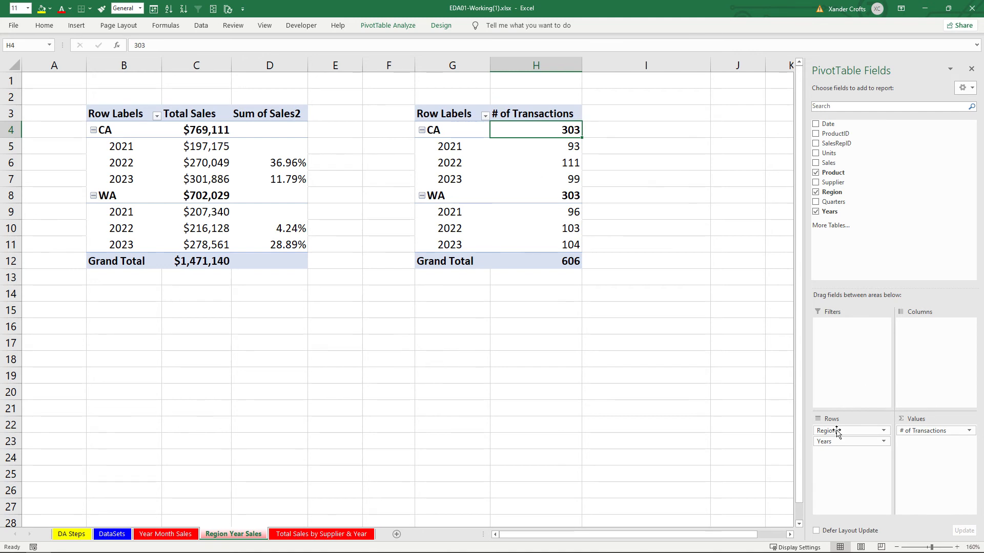
# Check the Product column of fSales on the DataSets sheet and return to the transaction counts on Region Year Sales
pyautogui.click(111, 534)
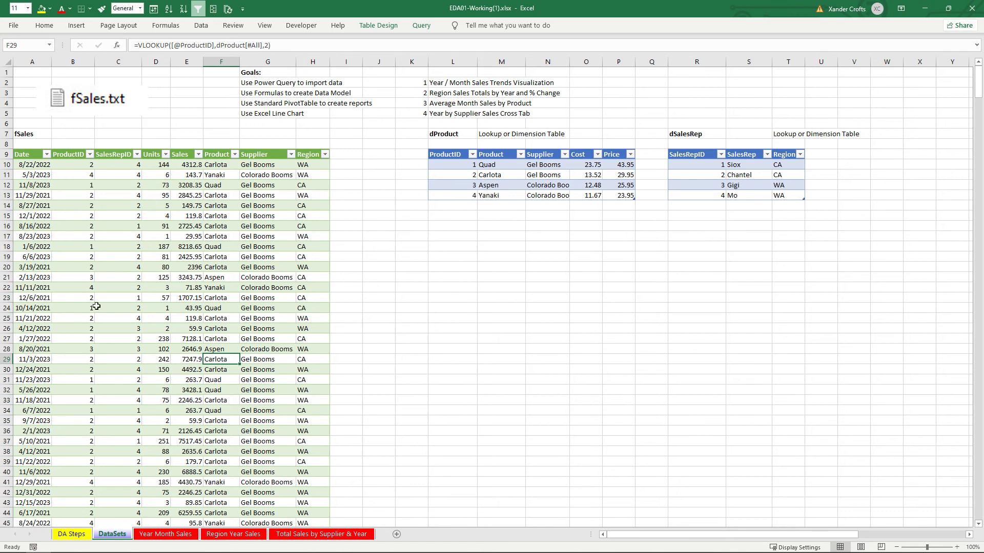
pyautogui.click(231, 174)
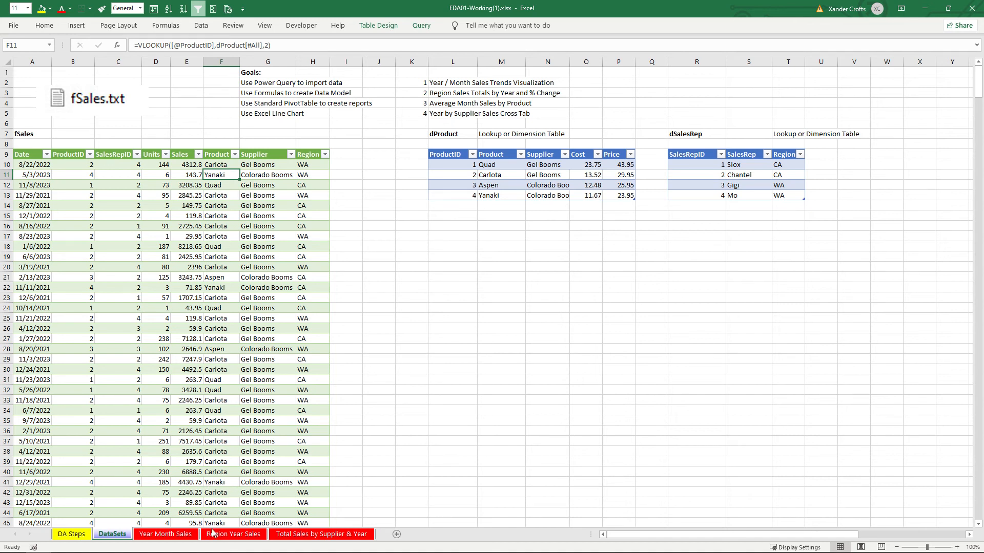
pyautogui.click(213, 533)
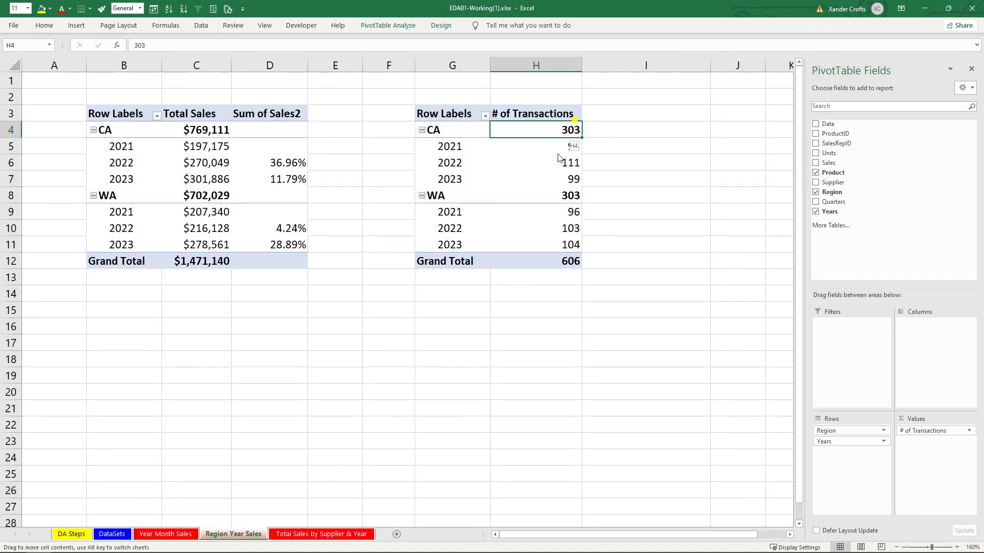
pyautogui.moveTo(559, 157); pyautogui.dragTo(505, 186)
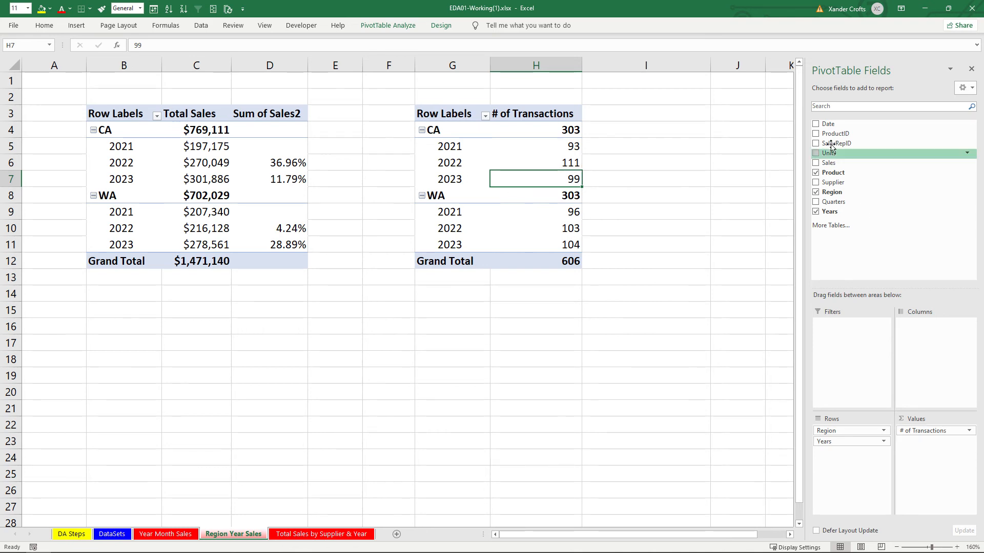
# Add Product to the values again, shown as % Difference From the previous Years item, and close the field list
pyautogui.moveTo(833, 174); pyautogui.dragTo(915, 444)
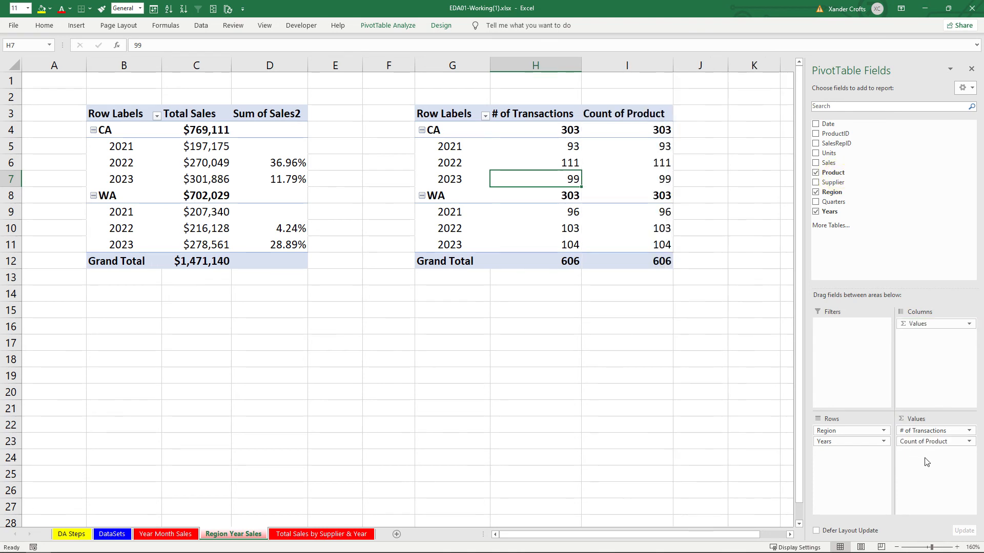
pyautogui.rightClick(646, 164)
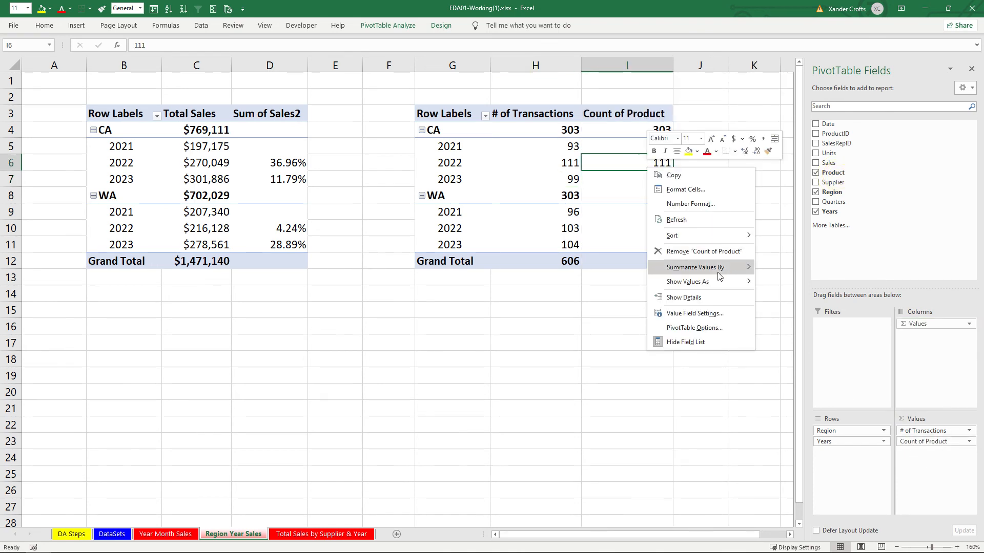
pyautogui.moveTo(717, 282)
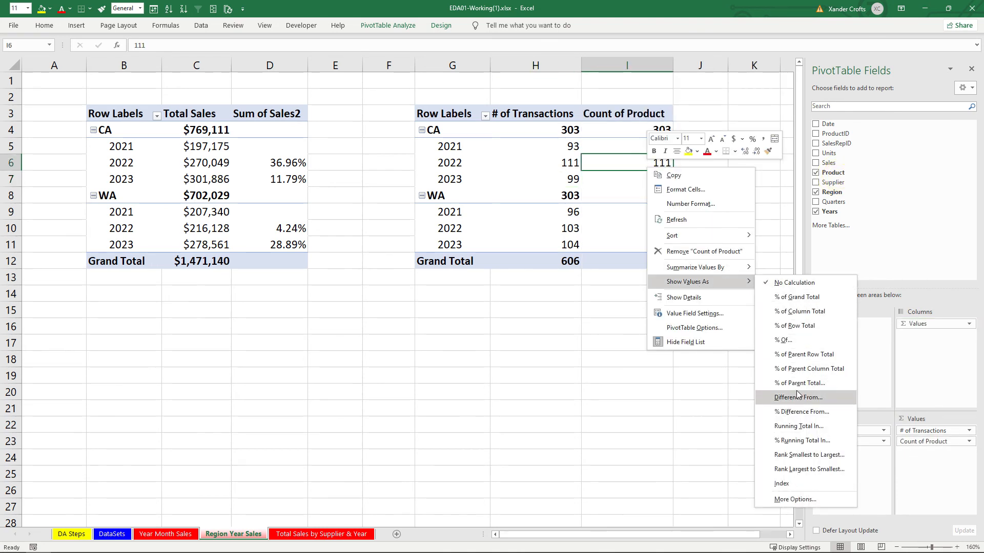
pyautogui.click(784, 410)
pyautogui.click(530, 302)
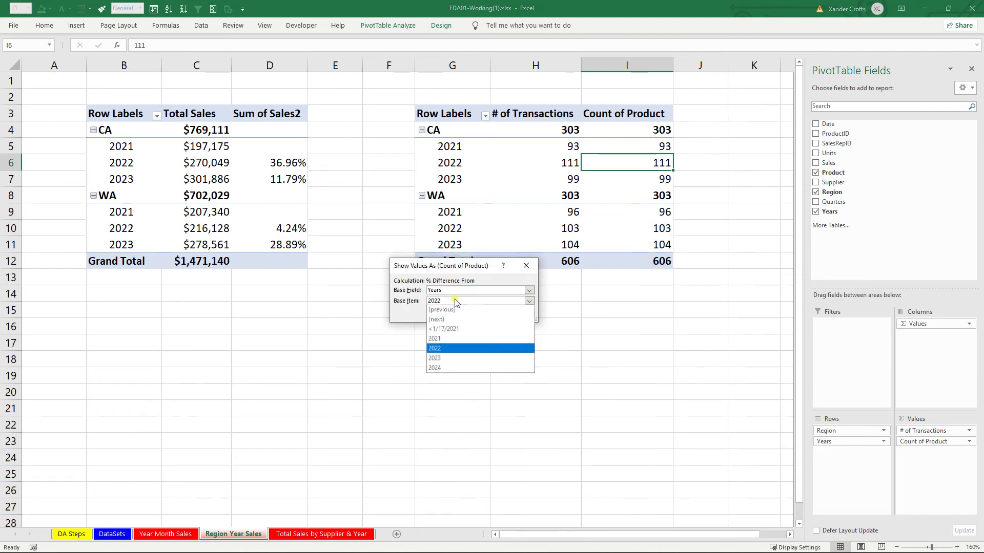
pyautogui.click(445, 312)
pyautogui.click(472, 314)
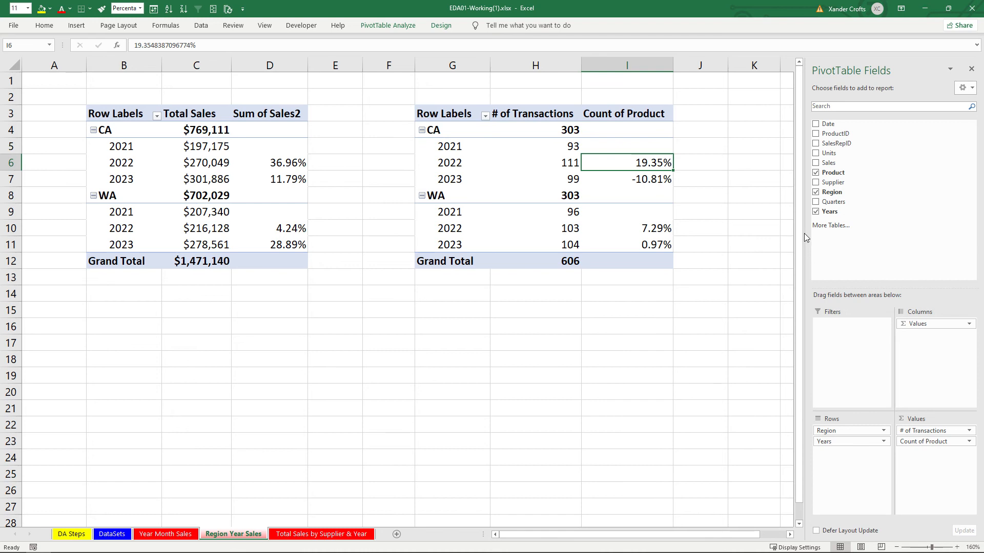
pyautogui.click(971, 68)
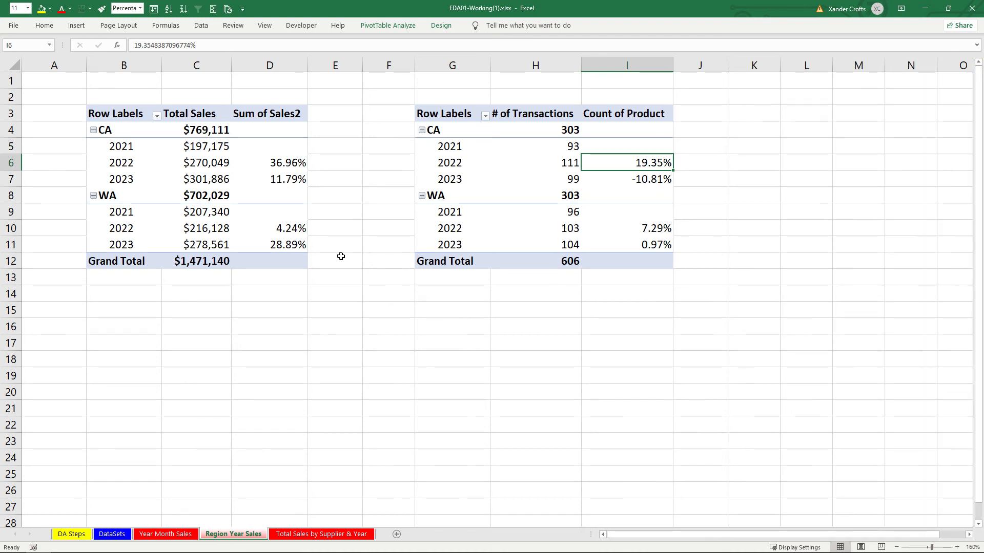
# Compare the CA 2023 sales and their percent change with the transaction count and its percent change
pyautogui.click(278, 180)
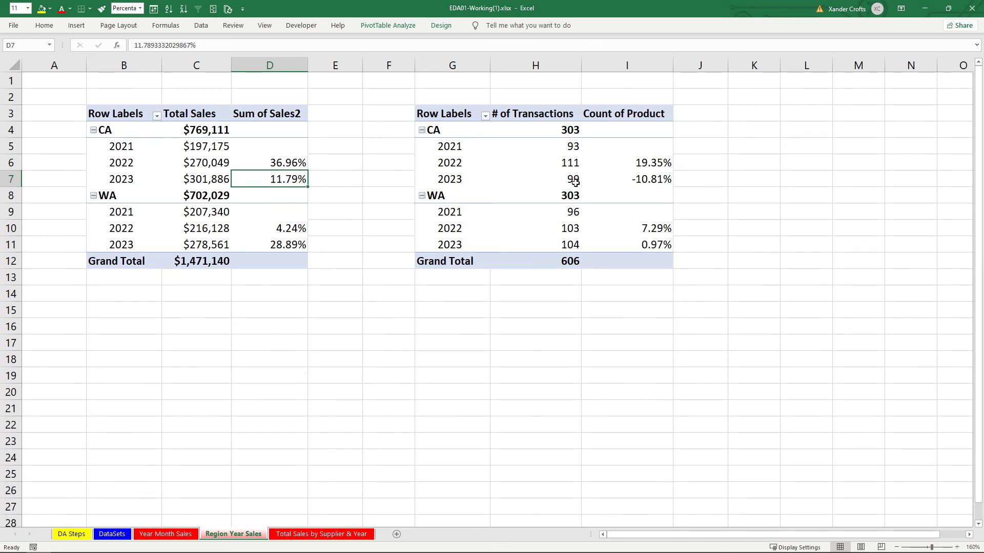
pyautogui.moveTo(610, 180)
pyautogui.moveTo(564, 179)
pyautogui.moveTo(225, 181)
# Create a PivotTable from the fSales table at cell B3 of the existing Total Sales by Supplier & Year sheet
pyautogui.hotkey('ctrl', 'pageup')
pyautogui.hotkey('ctrl', 'pageup')
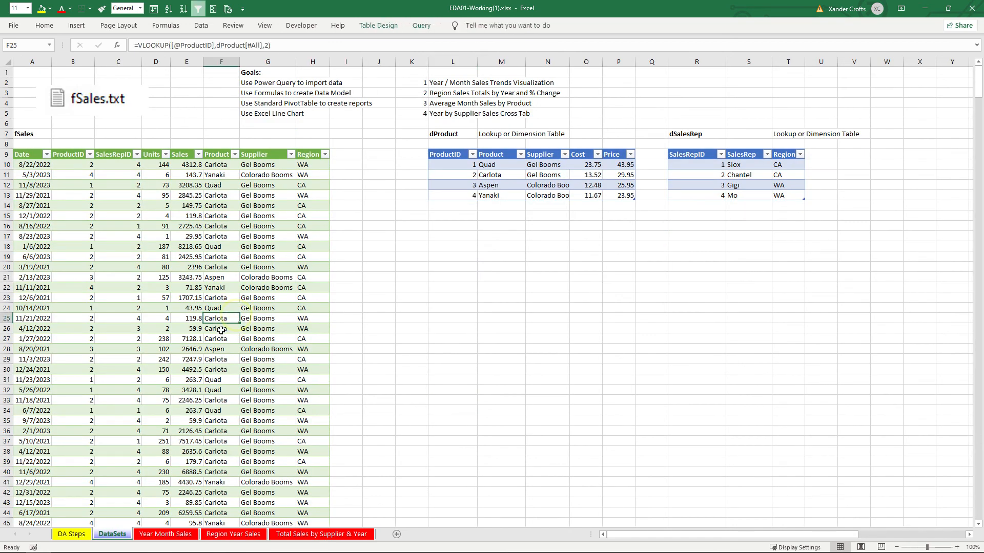
pyautogui.click(77, 26)
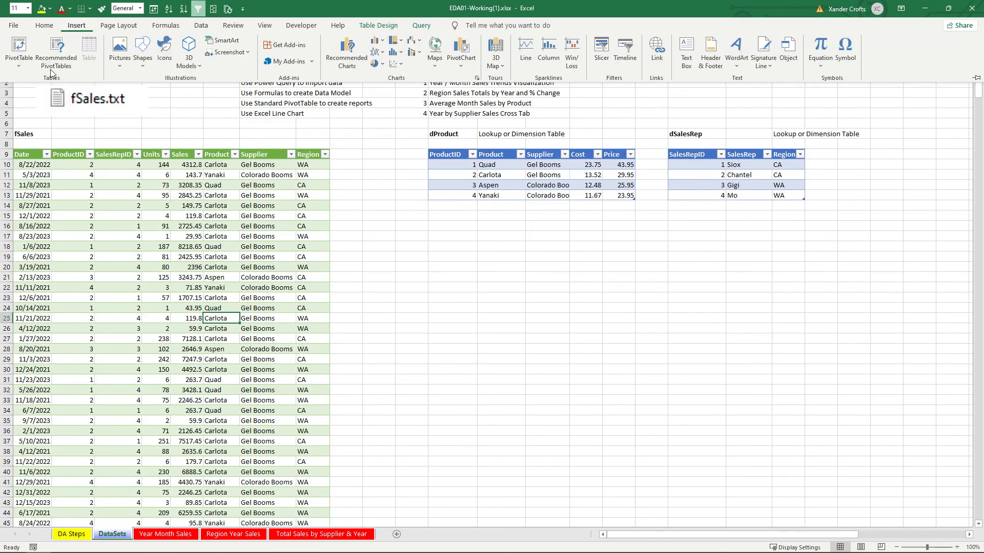
pyautogui.click(24, 55)
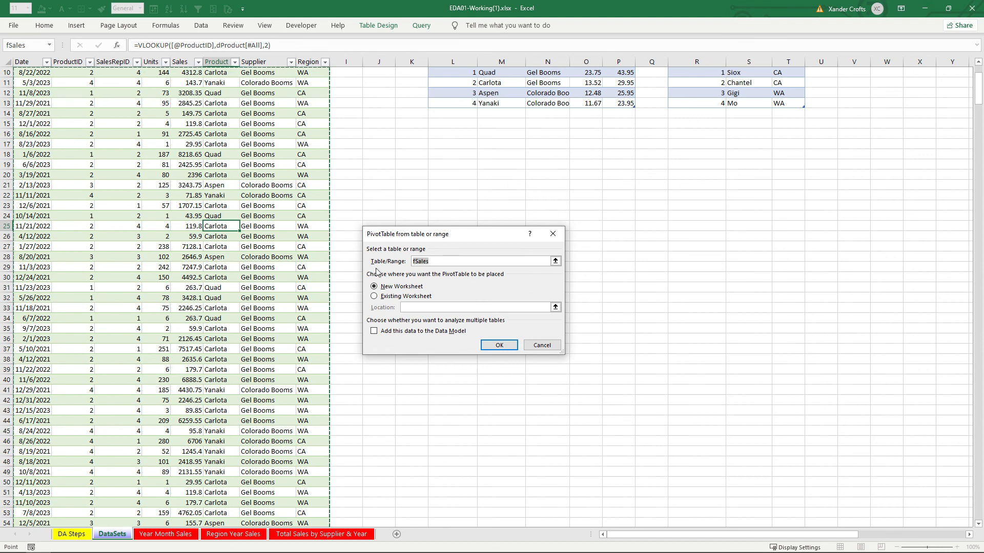
pyautogui.click(374, 296)
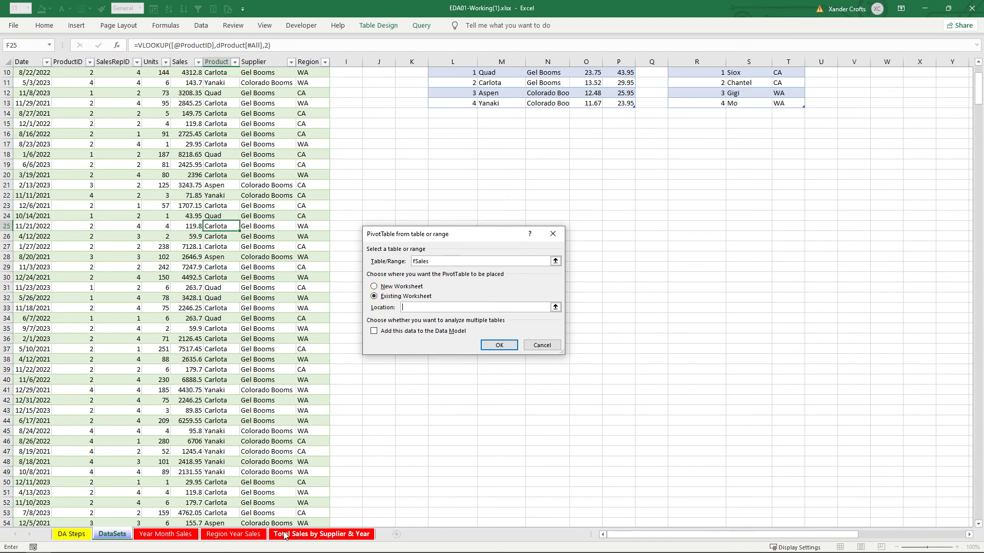
pyautogui.click(318, 535)
pyautogui.click(134, 115)
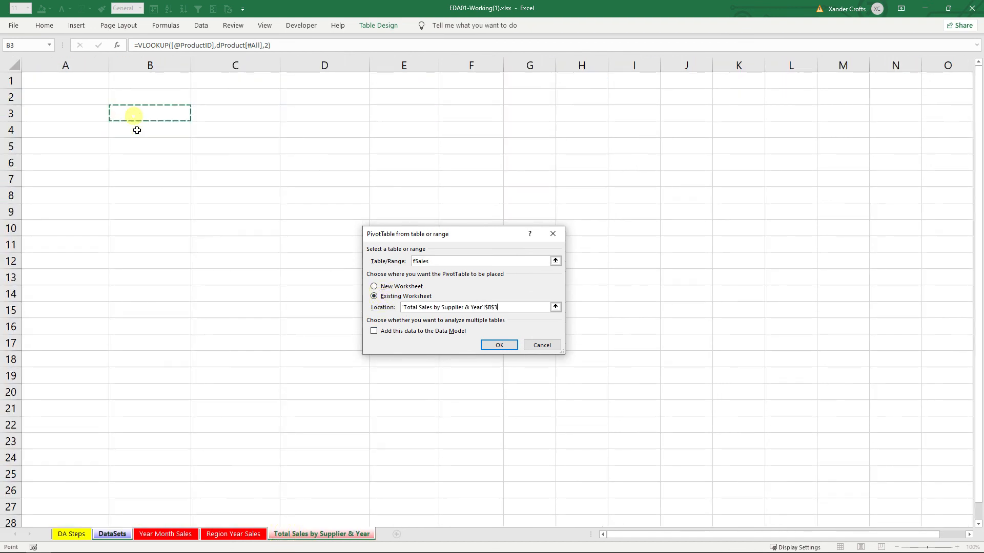
pyautogui.click(495, 347)
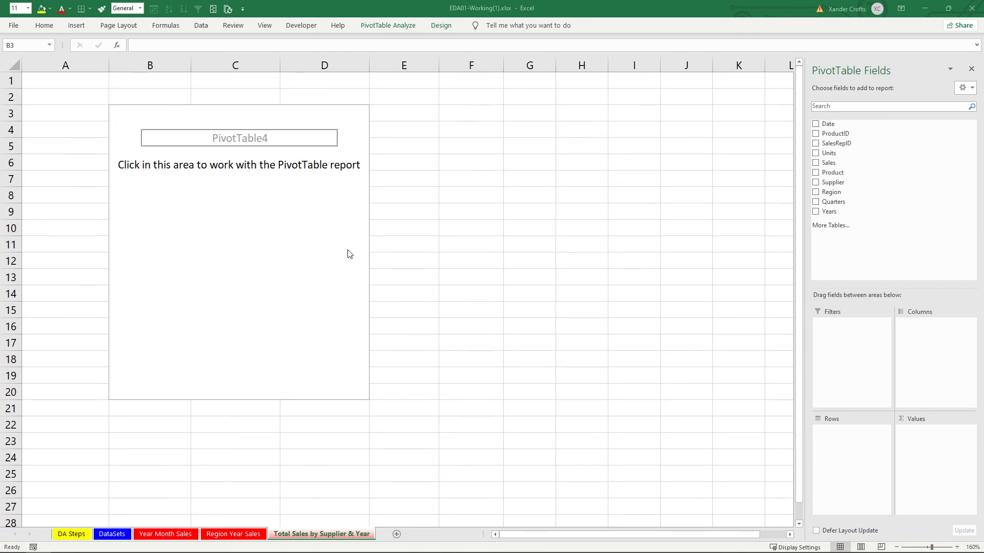
# Lay out the new PivotTable with Years in rows, Supplier in columns and the sum of Sales in values
pyautogui.moveTo(827, 214); pyautogui.dragTo(844, 443)
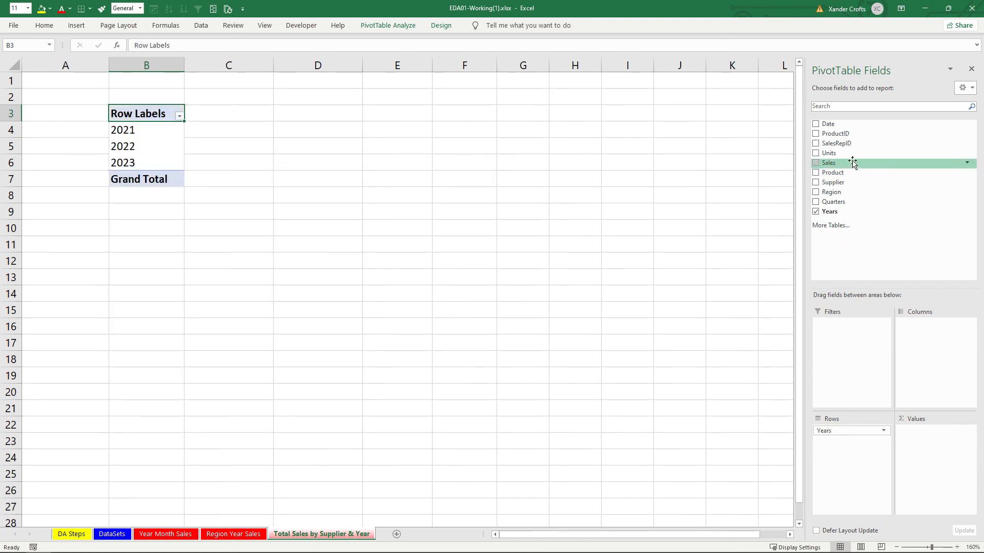
pyautogui.moveTo(833, 182); pyautogui.dragTo(931, 348)
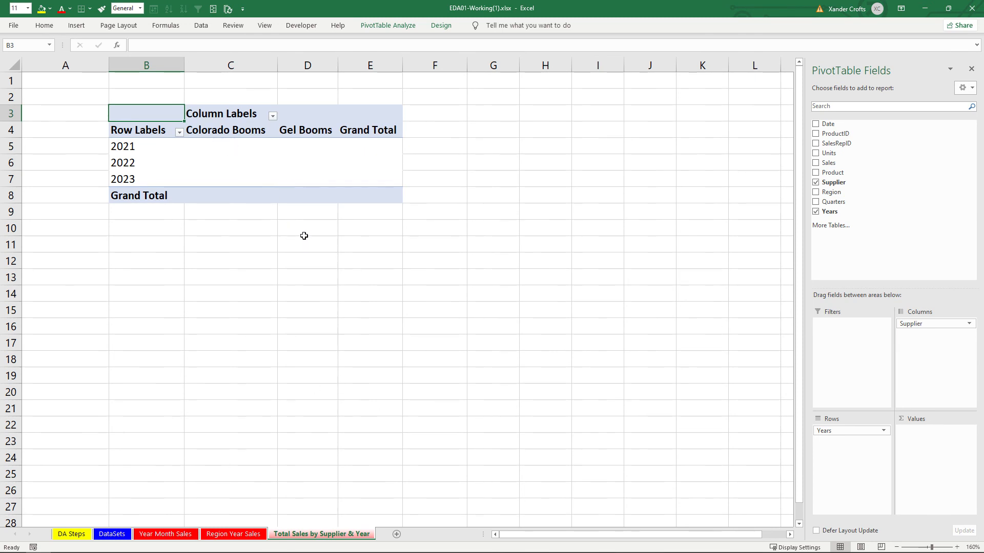
pyautogui.moveTo(830, 163); pyautogui.dragTo(927, 435)
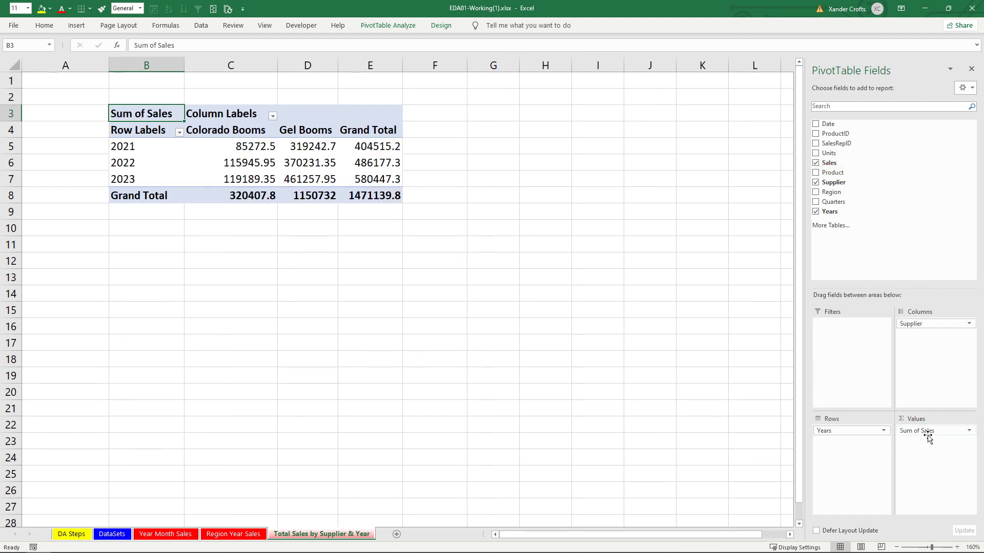
# Format the cross tab's Sales values as Currency with the $ symbol and 0 decimal places
pyautogui.click(296, 164)
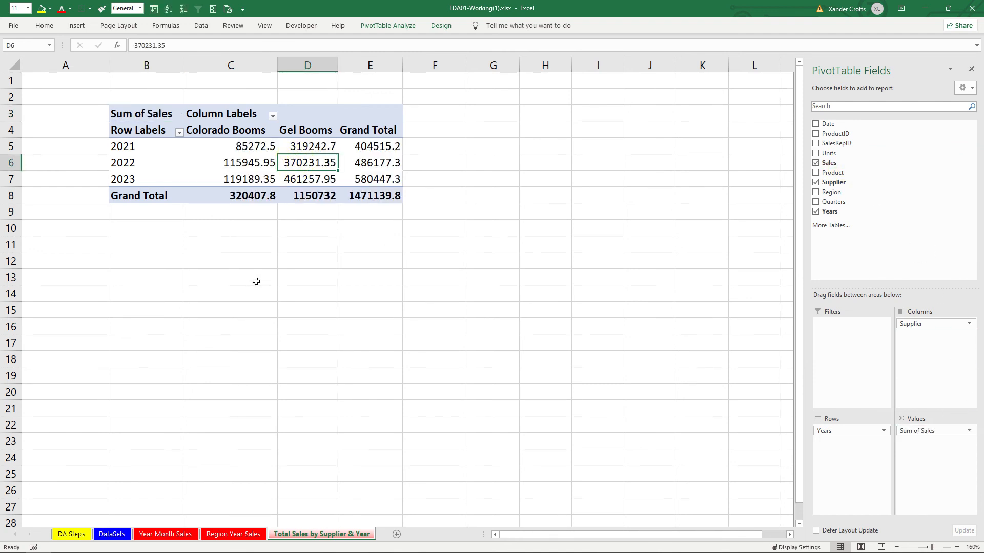
pyautogui.rightClick(290, 163)
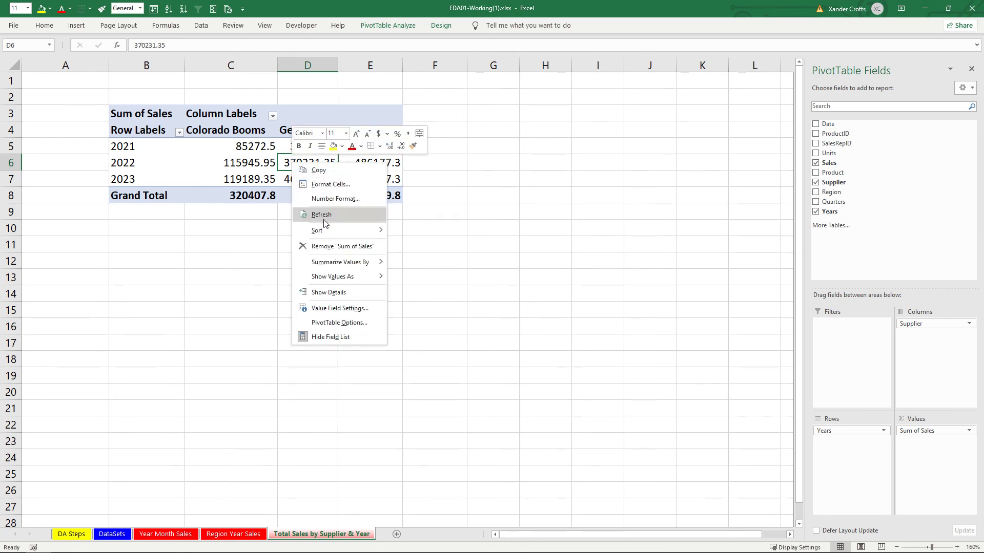
pyautogui.click(328, 199)
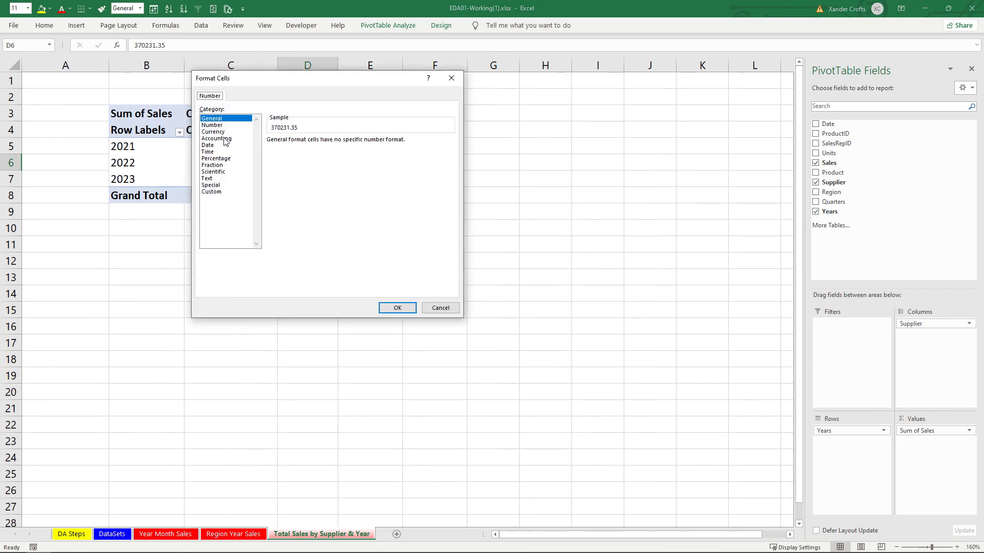
pyautogui.click(215, 132)
pyautogui.click(337, 143)
pyautogui.click(337, 143)
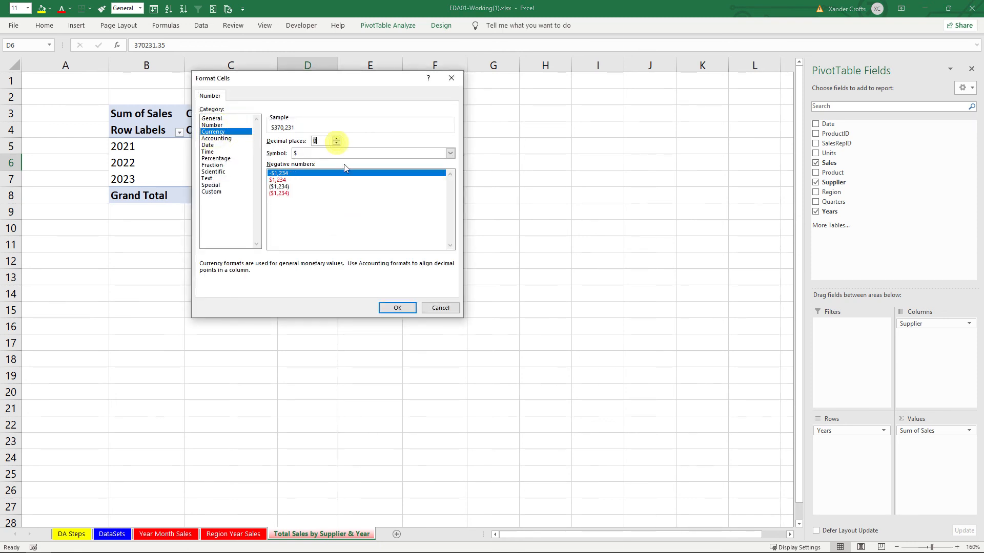
pyautogui.click(399, 307)
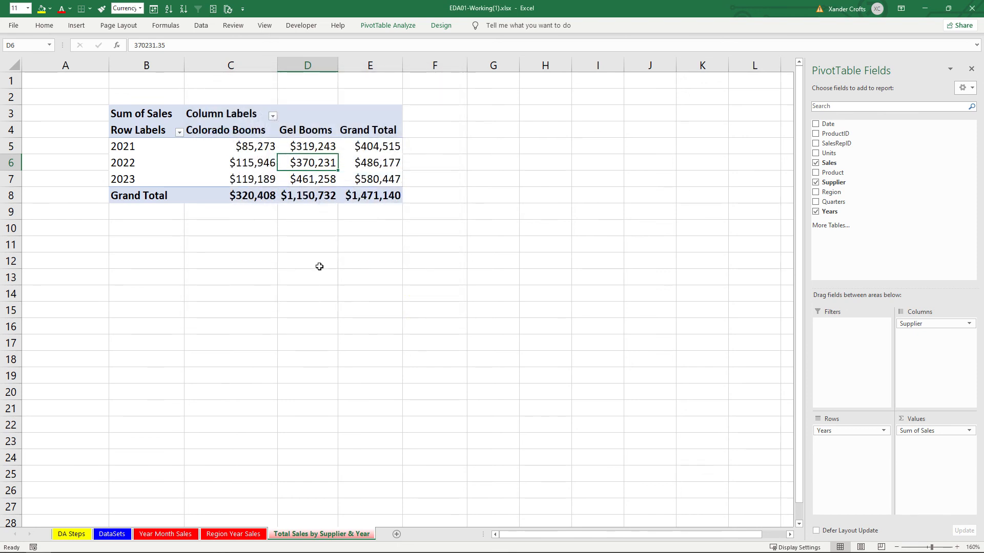
# Examine the 2022 row and its Gel Booms value in the cross tab and return to the DataSets sheet
pyautogui.click(116, 165)
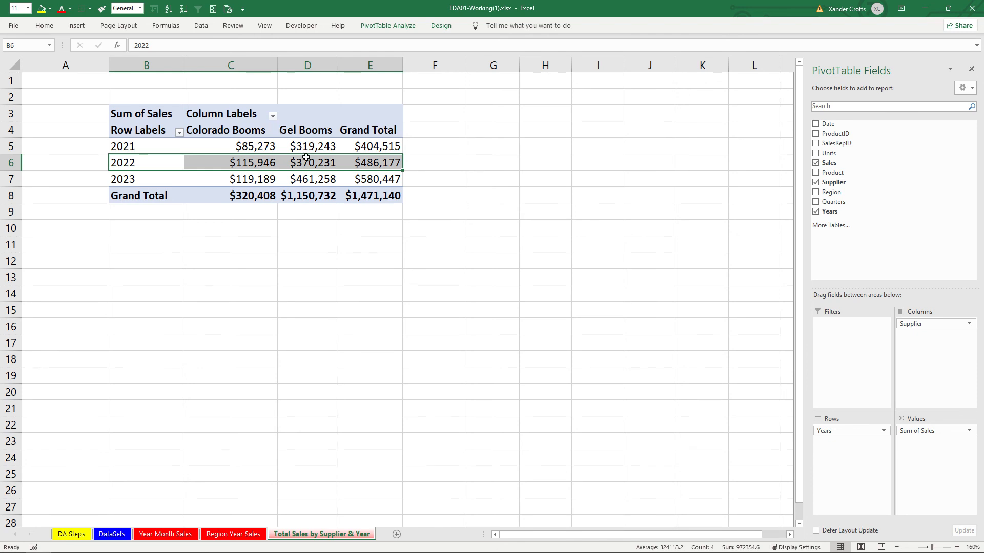
pyautogui.moveTo(300, 162)
pyautogui.click(291, 162)
pyautogui.moveTo(312, 164)
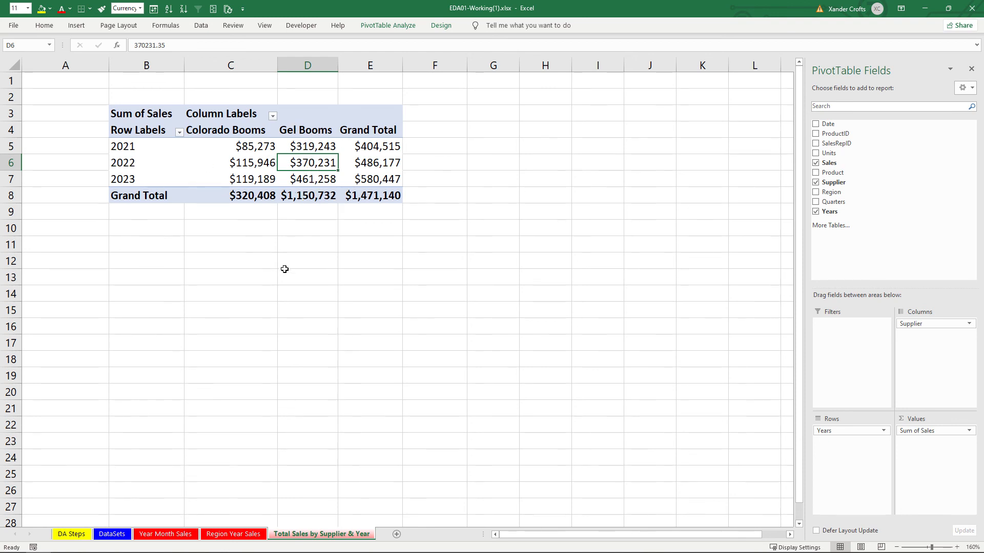
pyautogui.moveTo(284, 270); pyautogui.dragTo(285, 267)
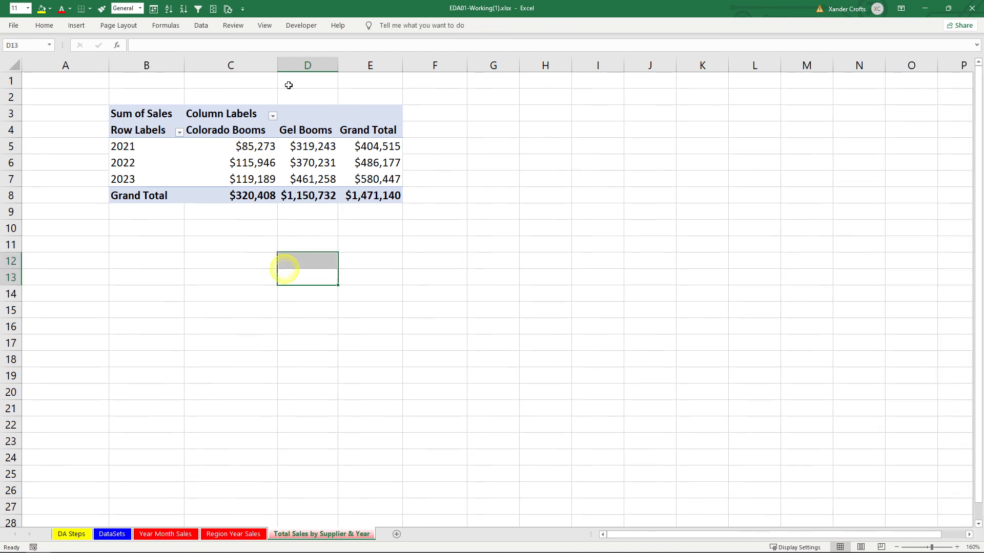
pyautogui.click(250, 346)
pyautogui.hotkey('ctrl', 'pageup')
pyautogui.hotkey('ctrl', 'pageup')
pyautogui.hotkey('ctrl', 'pageup')
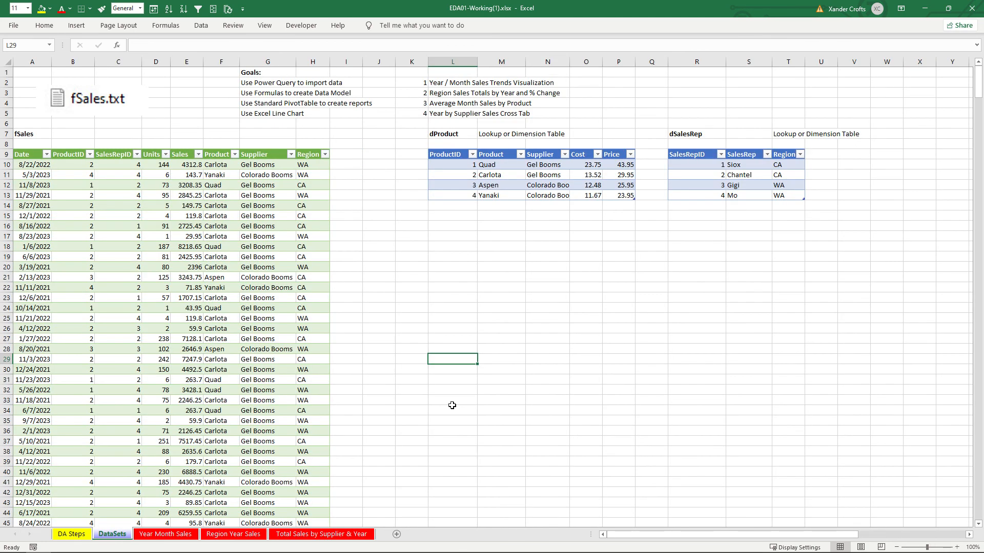
pyautogui.click(423, 317)
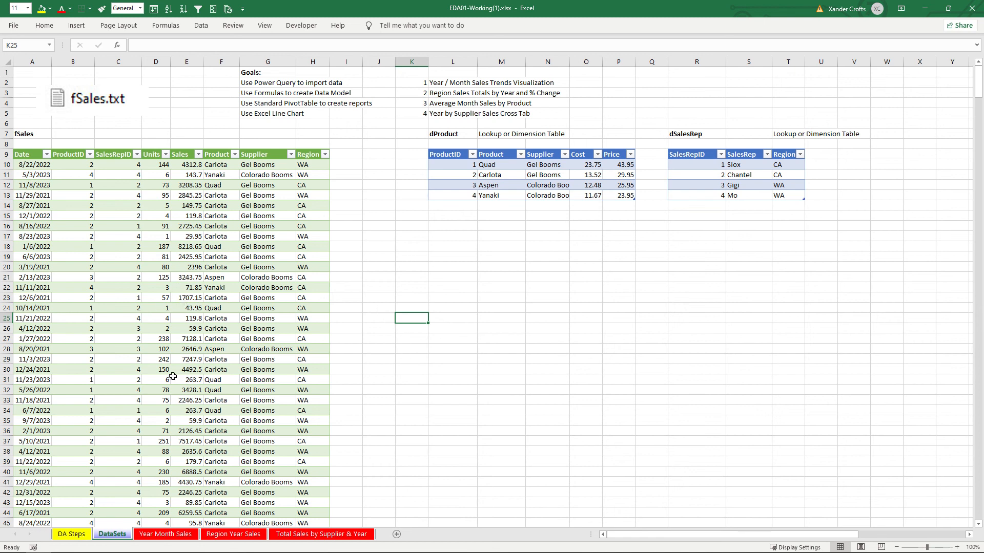
# Examine the fSales table down to its last row and the lookup formulas in its Sales and Supplier columns
pyautogui.click(187, 319)
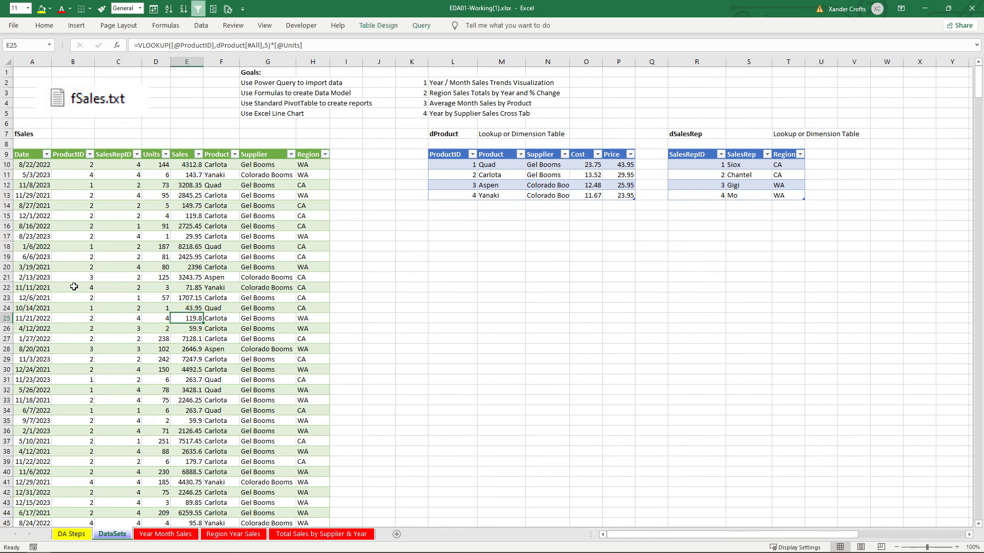
pyautogui.click(55, 341)
pyautogui.hotkey('ctrl', 'Down')
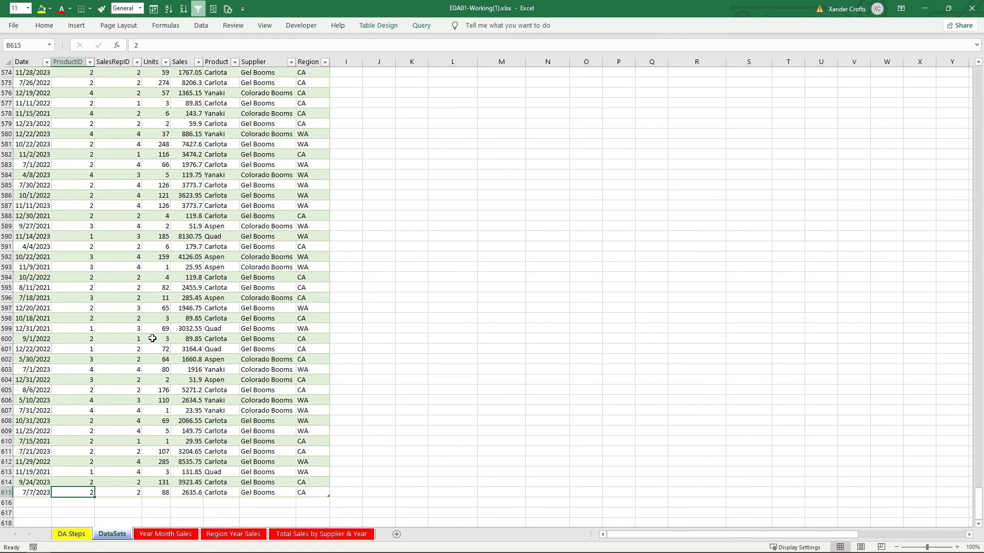
pyautogui.scroll(-7, 218, 308)
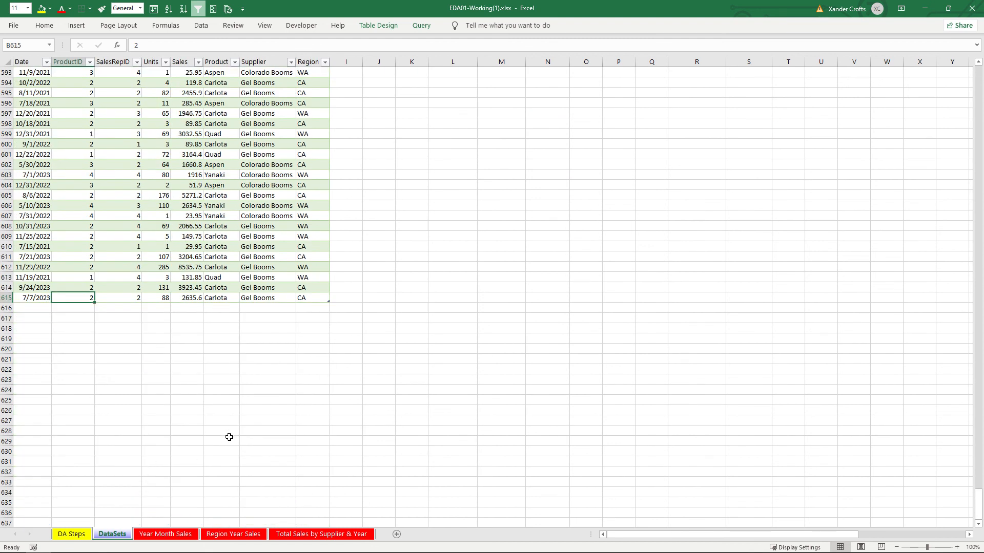
pyautogui.hotkey('ctrl', 'Up')
pyautogui.scroll(3, 230, 435)
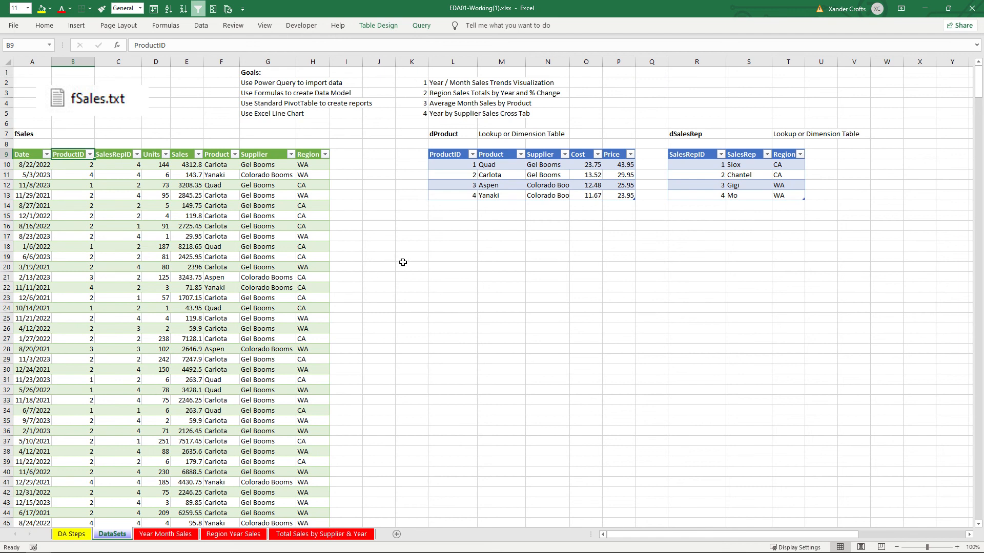
pyautogui.click(249, 267)
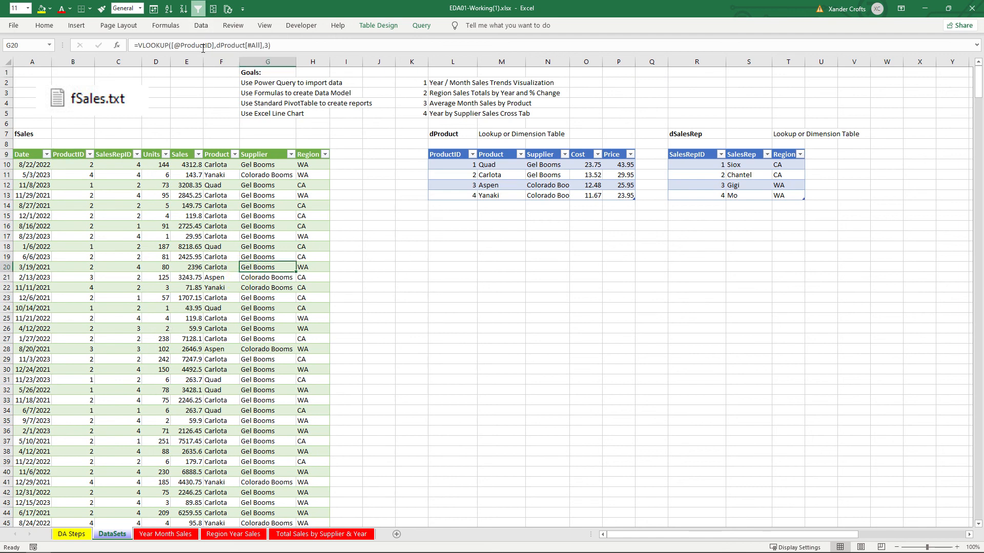
# Open the fSales query for editing in the Power Query Editor
pyautogui.click(200, 26)
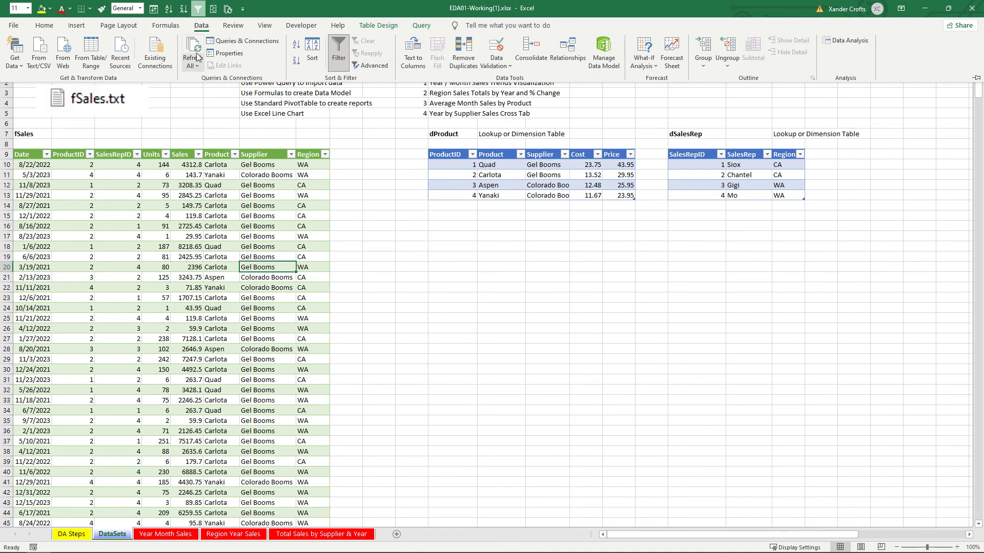
pyautogui.click(237, 41)
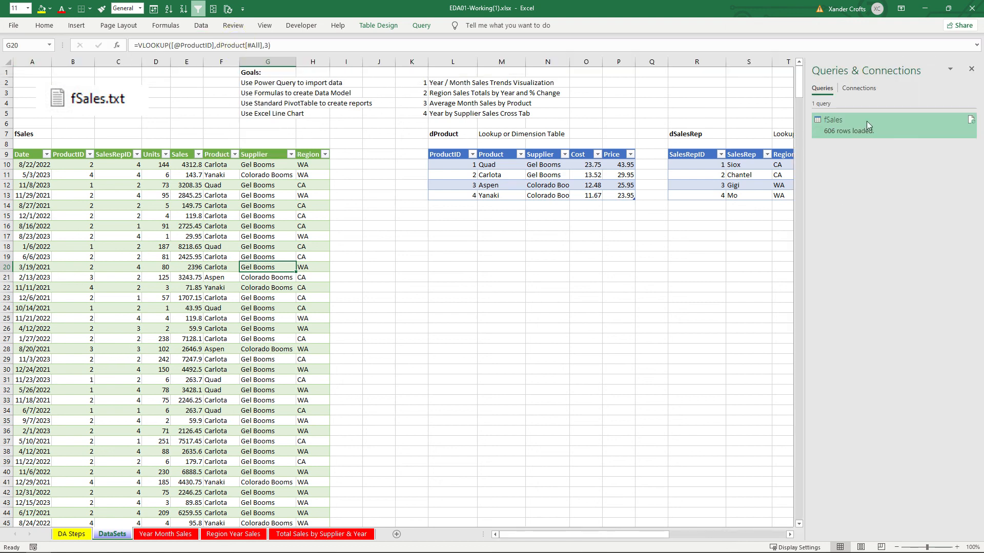
pyautogui.moveTo(833, 132)
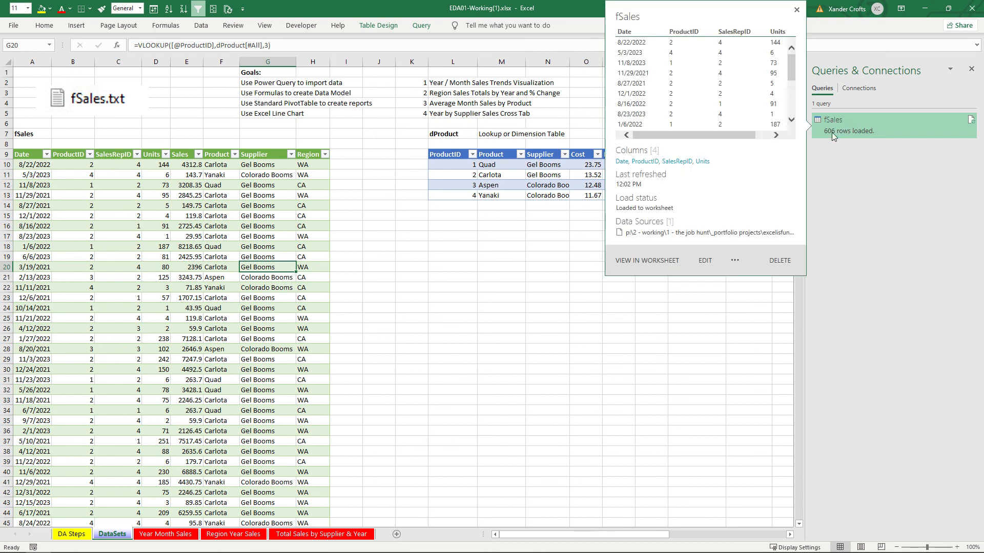
pyautogui.click(705, 261)
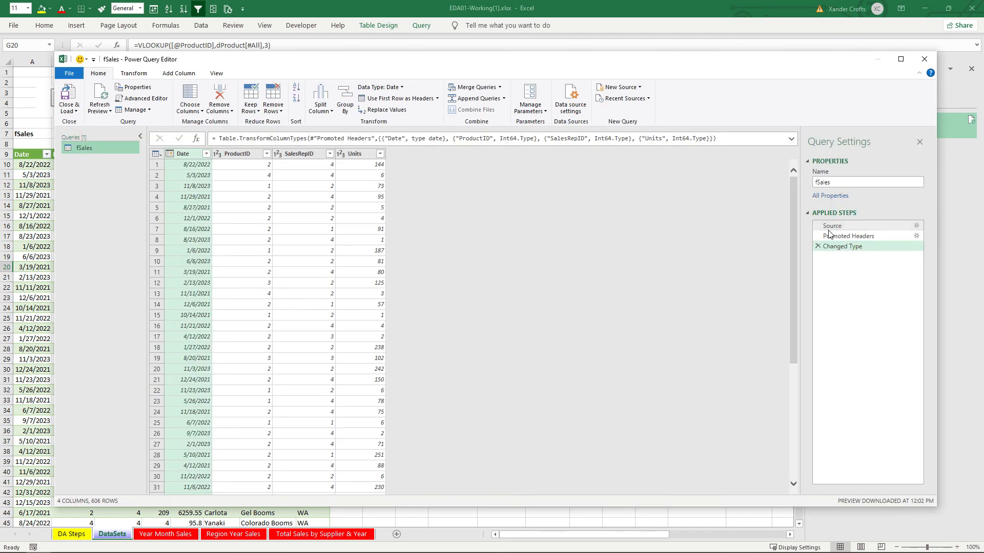
# Change the file of the fSales query's Source step to fSales-WithExtraYearData.txt
pyautogui.click(831, 226)
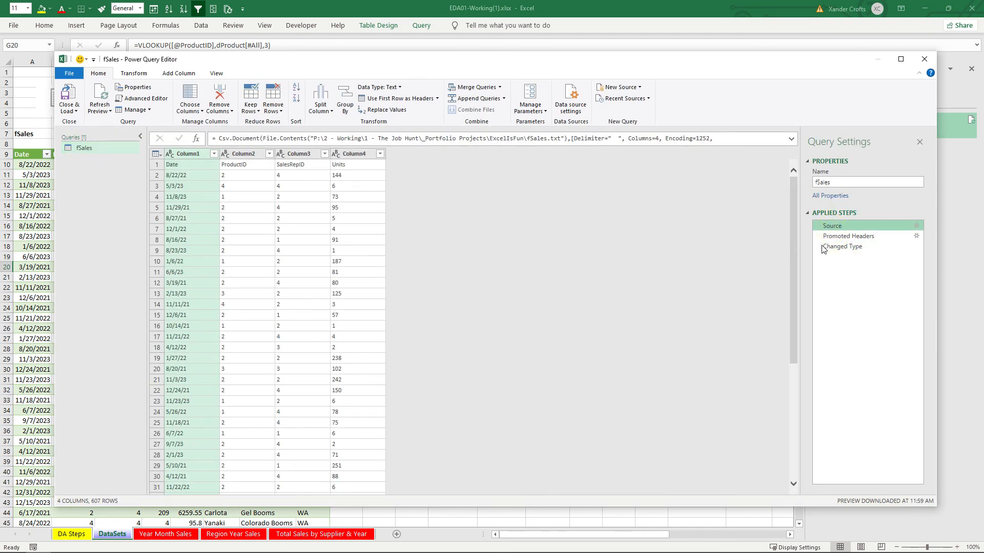
pyautogui.click(917, 227)
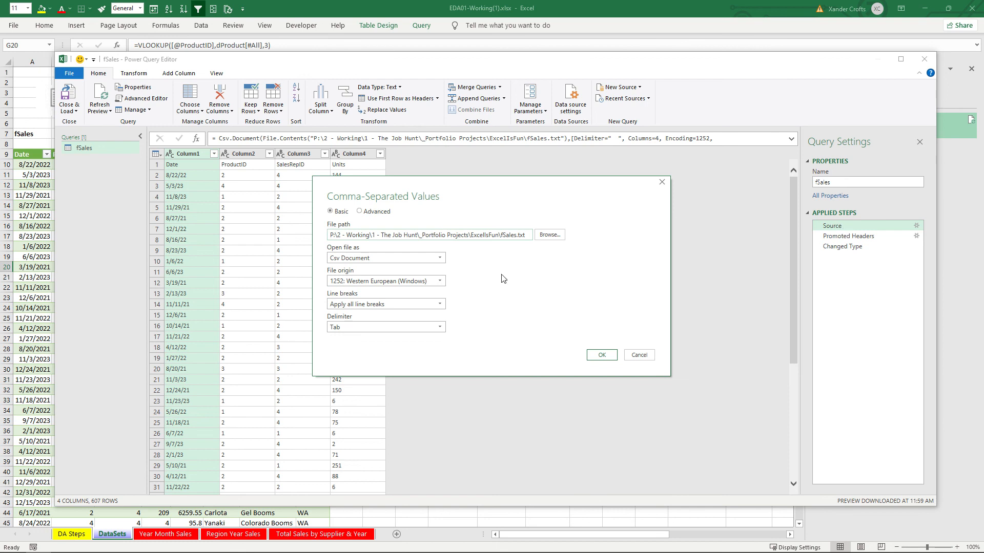
pyautogui.click(542, 237)
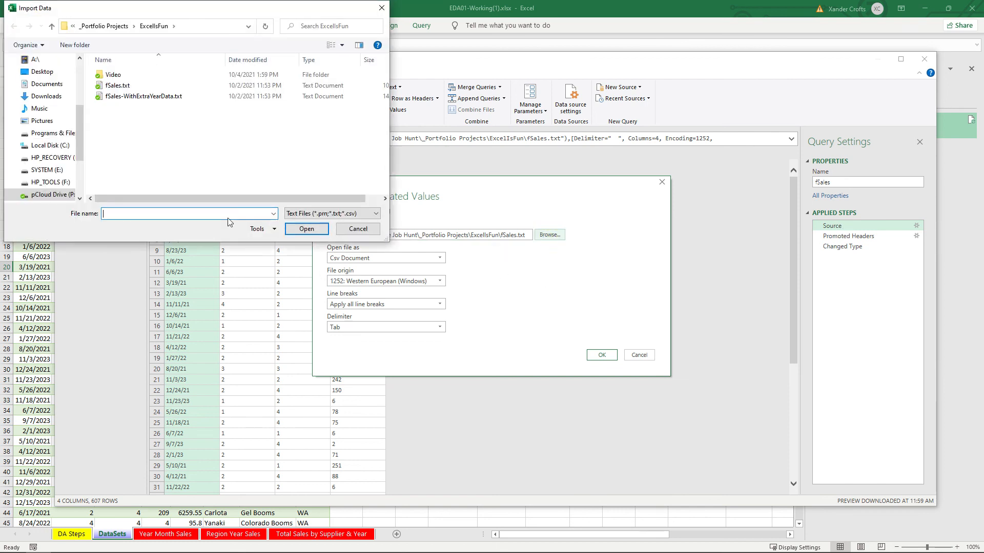
pyautogui.click(143, 98)
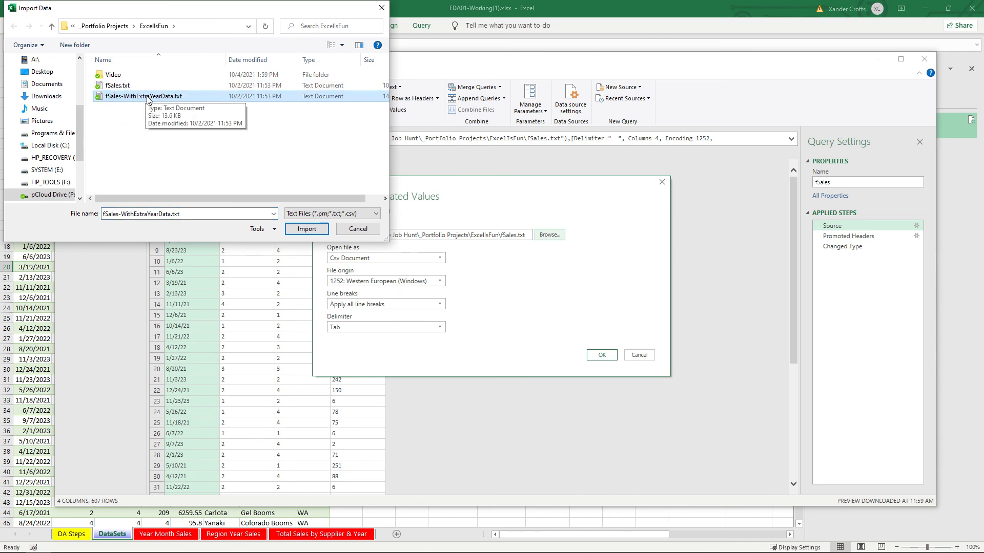
pyautogui.click(307, 229)
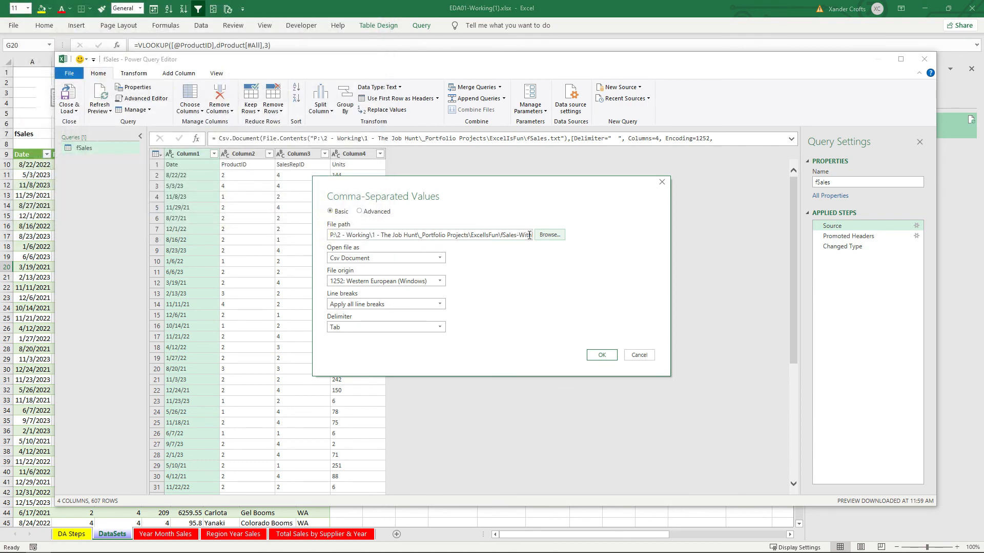
pyautogui.click(601, 355)
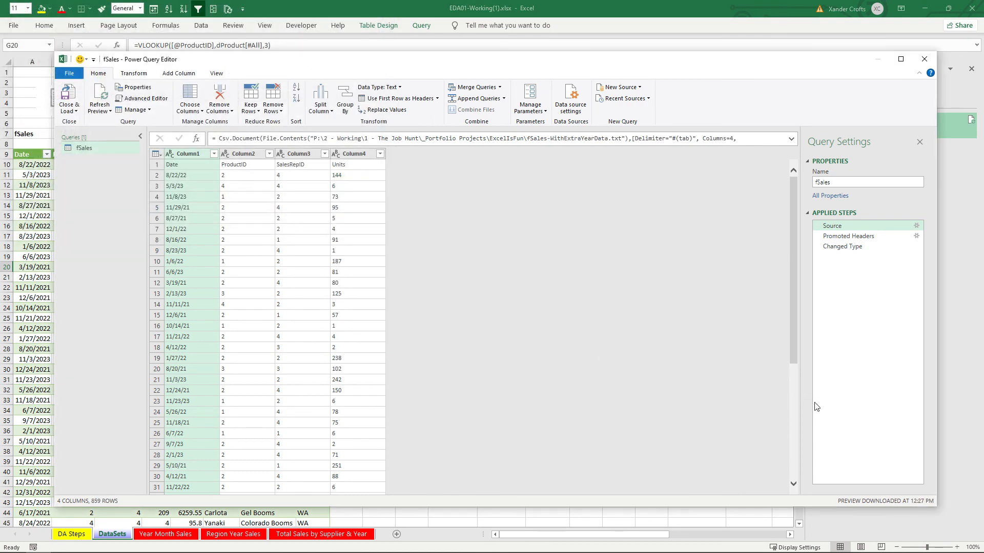
# Load the edited fSales query back into the worksheet and close the list of queries
pyautogui.click(69, 108)
pyautogui.click(78, 123)
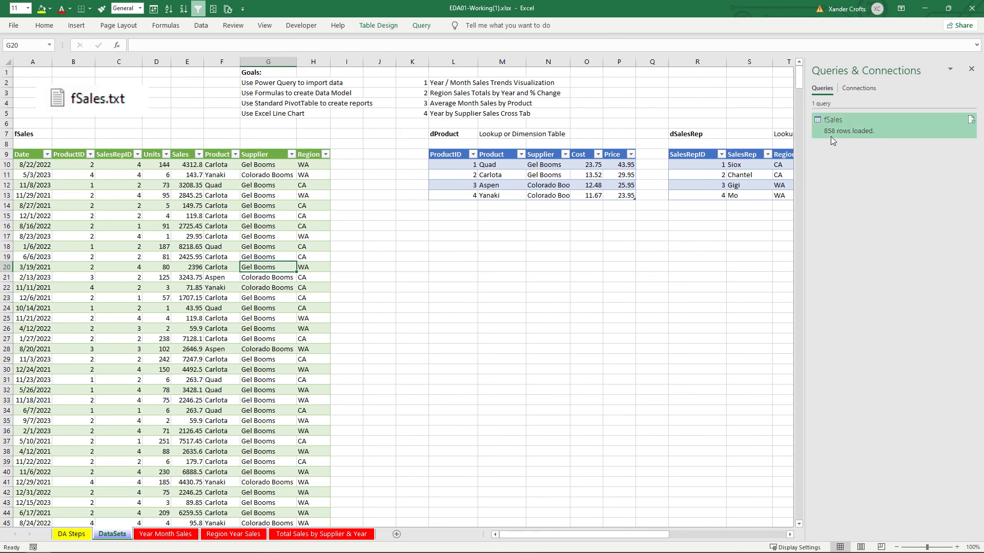
pyautogui.moveTo(847, 136)
pyautogui.click(971, 69)
# Check the last rows of the reloaded fSales table and return to its header row
pyautogui.click(184, 278)
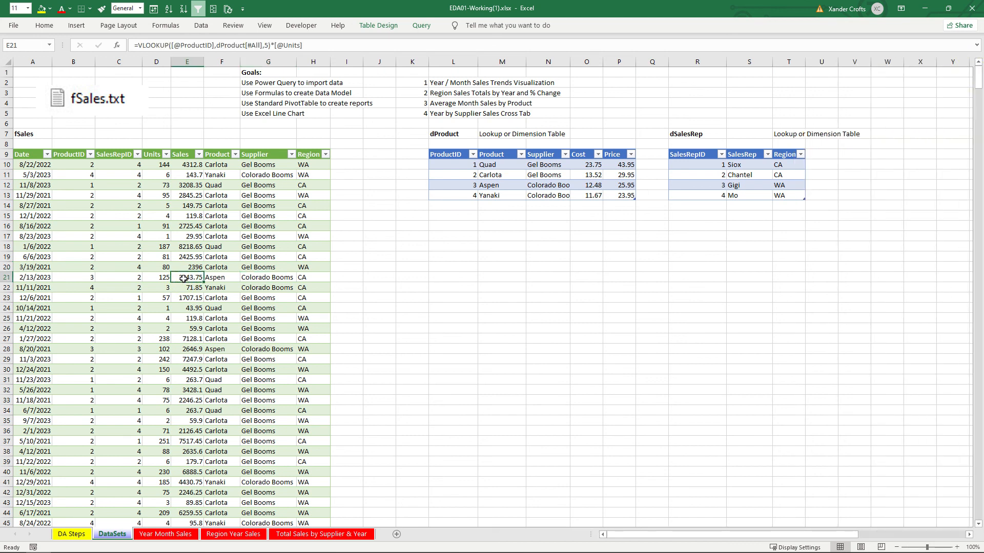
pyautogui.hotkey('ctrl', 'Down')
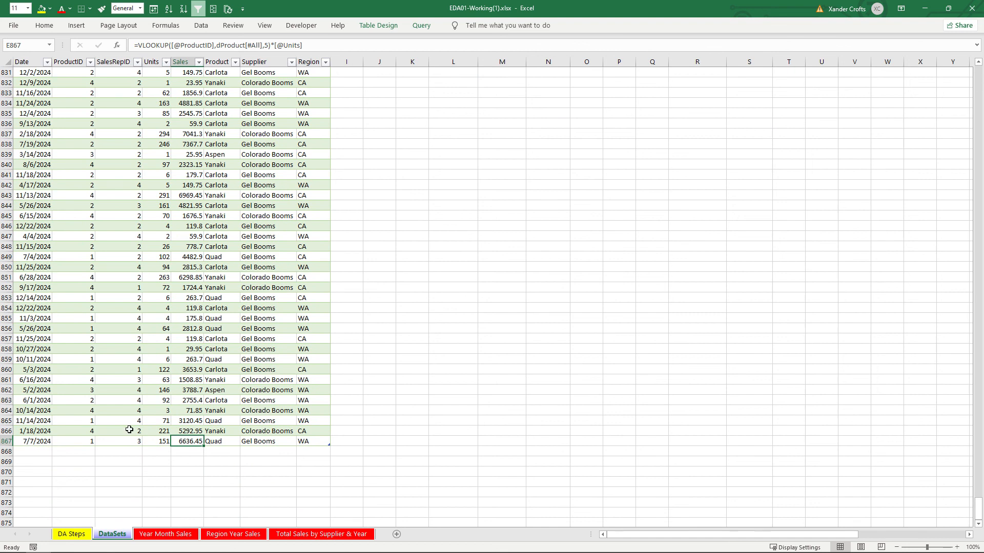
pyautogui.hotkey('ctrl', 'Up')
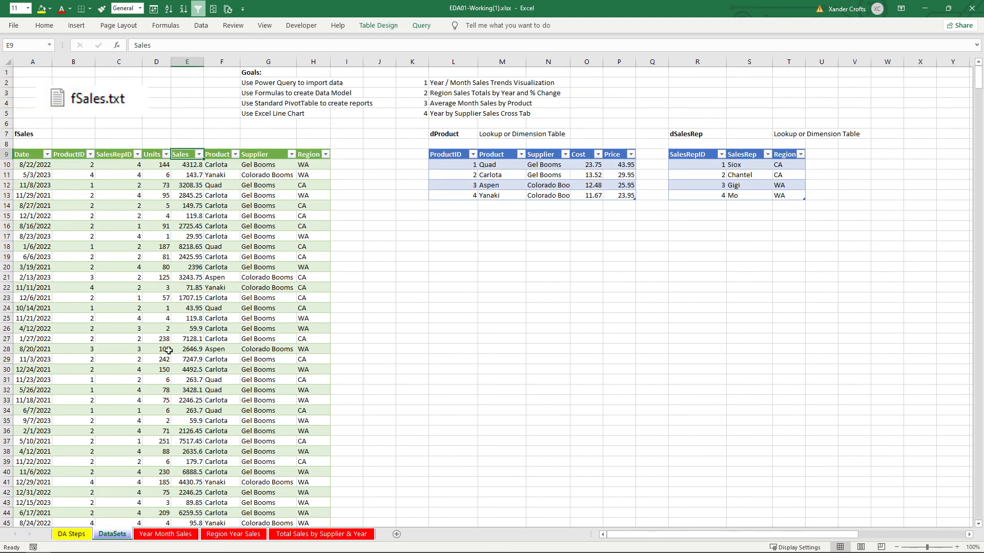
# Refresh the PivotTable on the Year Month Sales sheet and check its rows down to the grand total
pyautogui.click(167, 534)
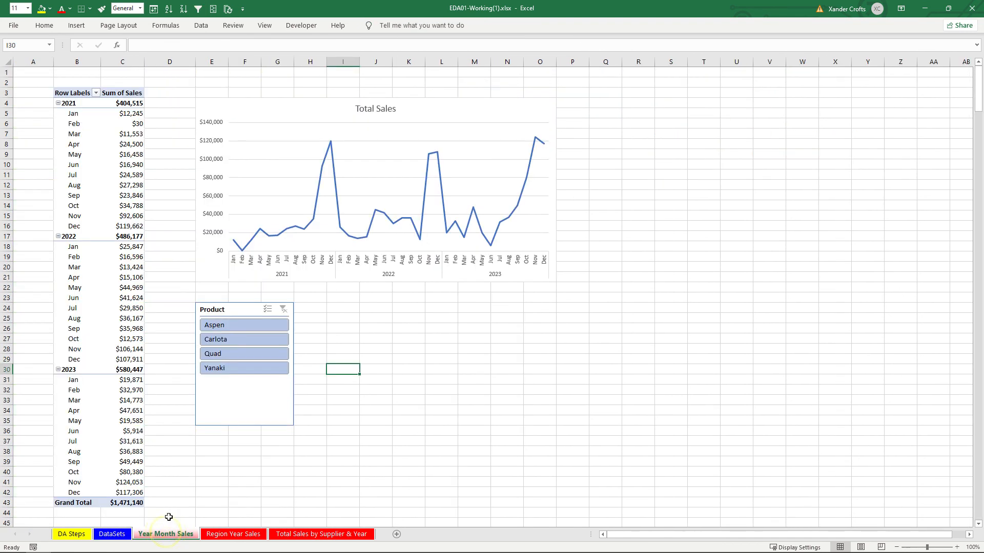
pyautogui.click(87, 331)
pyautogui.click(123, 308)
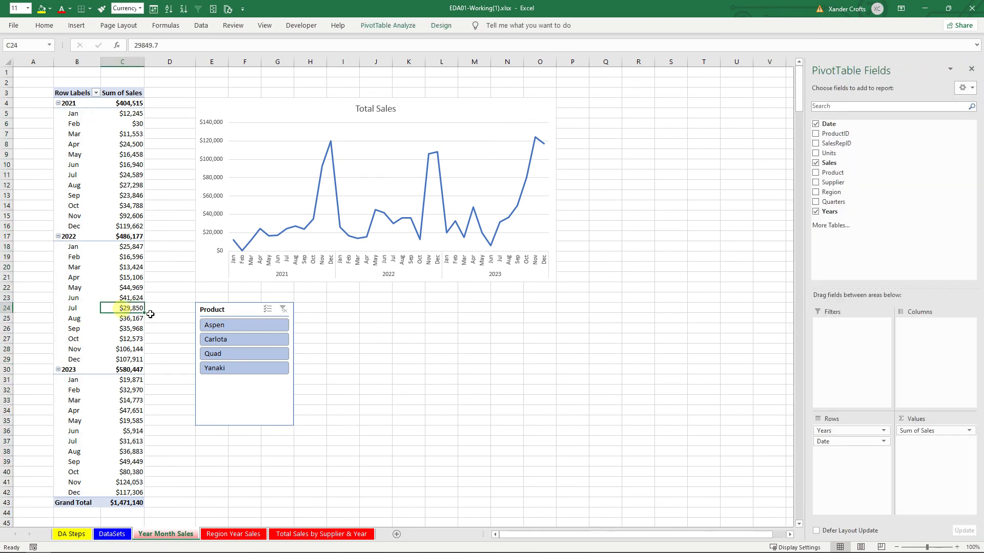
pyautogui.rightClick(127, 296)
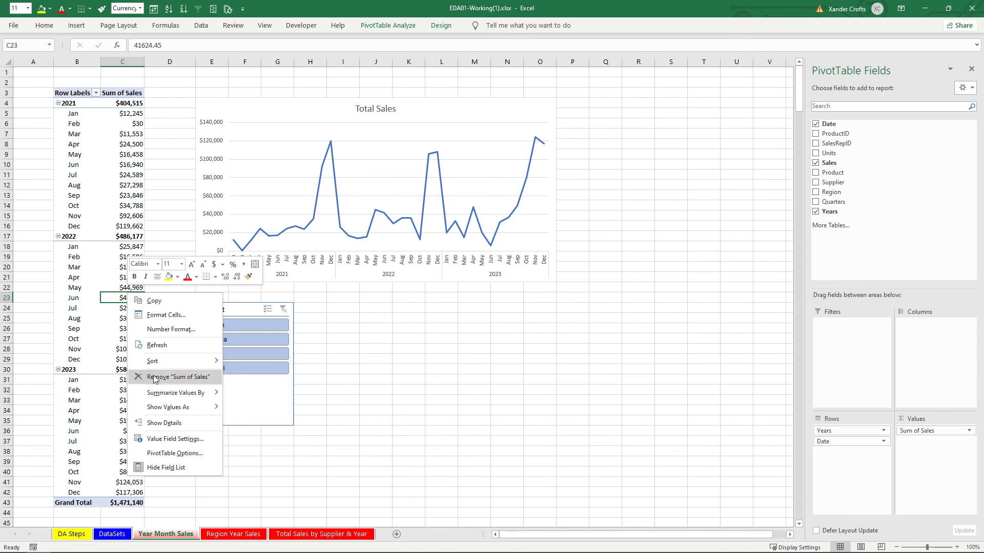
pyautogui.click(157, 346)
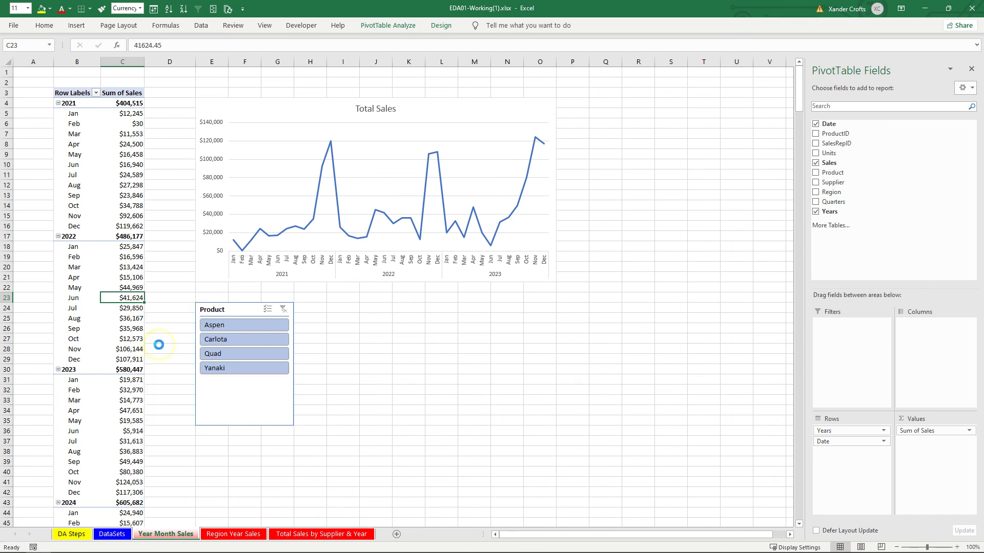
pyautogui.scroll(-5, 108, 389)
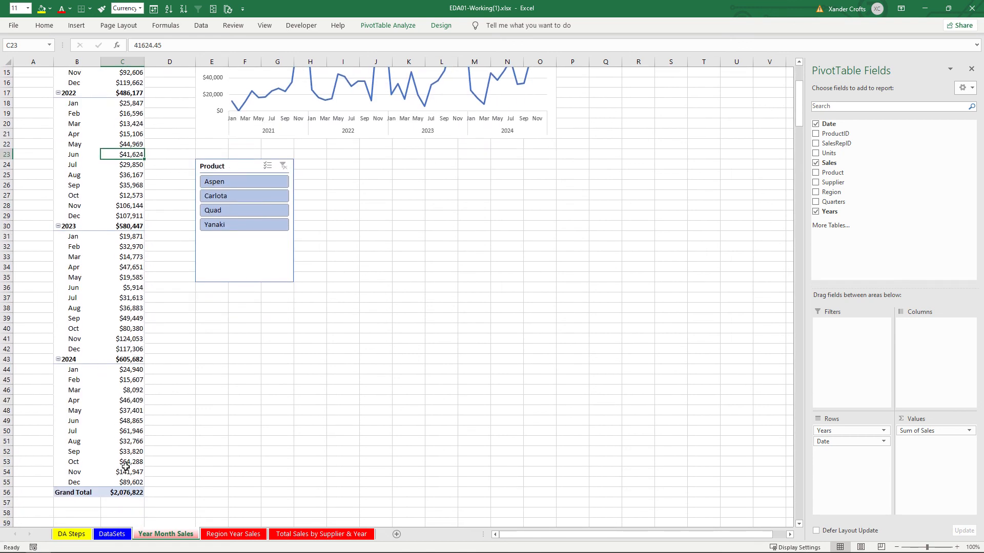
pyautogui.scroll(5, 130, 458)
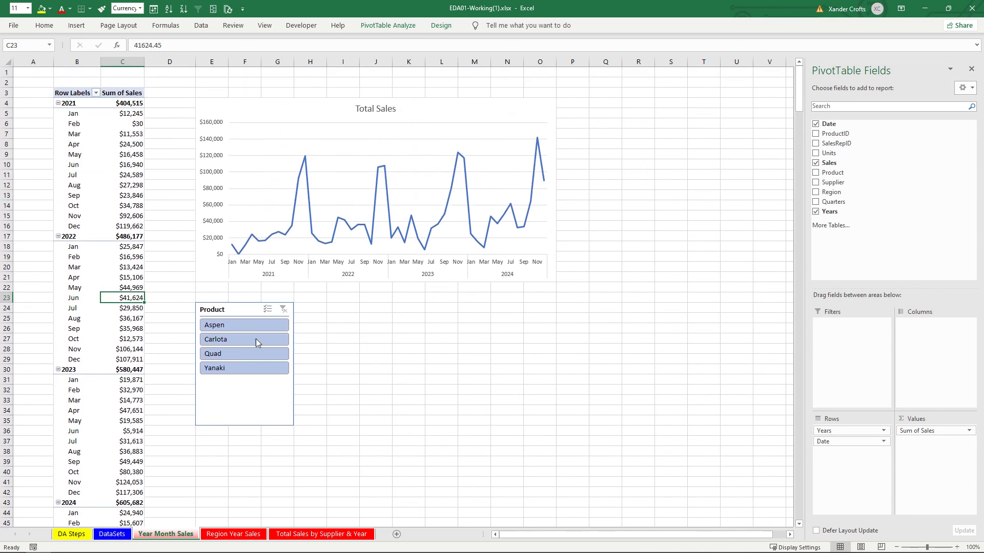
# Filter the year and month report by Carlota and by Quad with the Product slicer, and clear the filter
pyautogui.click(257, 341)
pyautogui.click(235, 358)
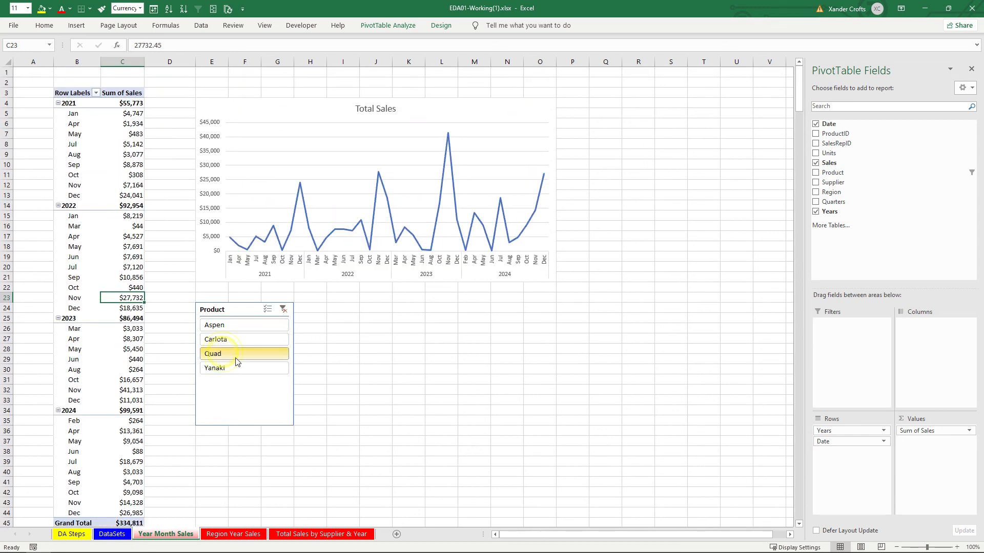
pyautogui.click(283, 310)
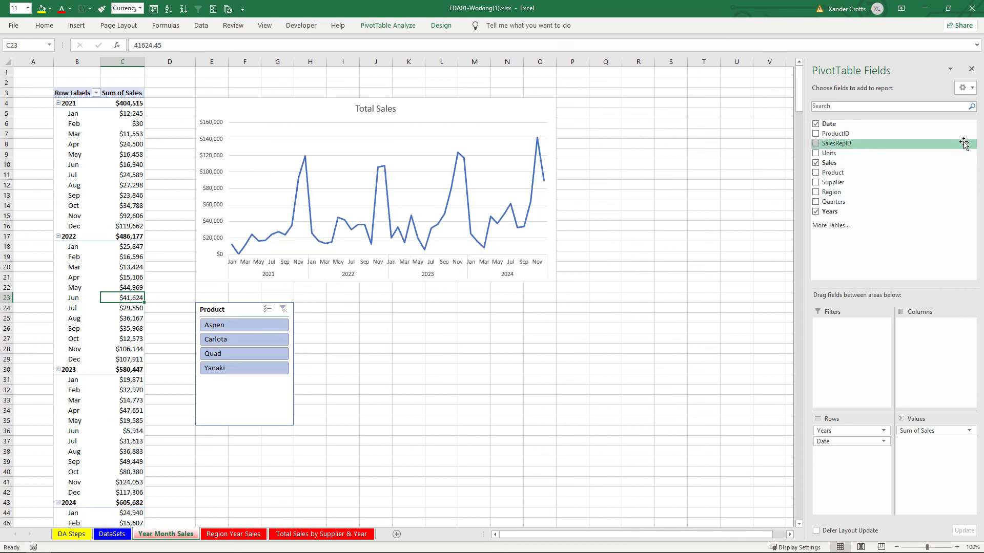
# Hide the PivotTable field list and examine the 2024 rows for CA and WA on the Region Year Sales sheet
pyautogui.click(971, 69)
pyautogui.click(223, 534)
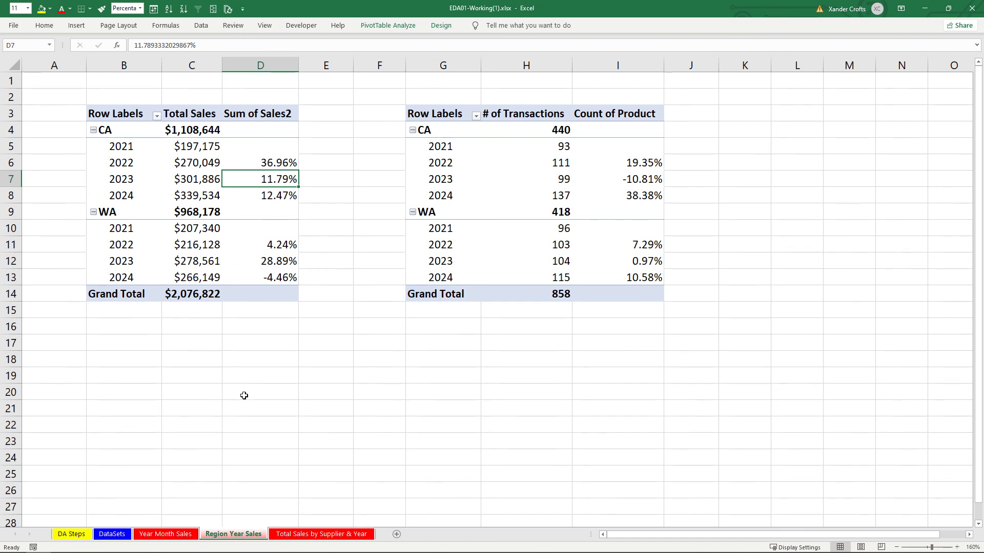
pyautogui.rightClick(193, 197)
pyautogui.click(324, 212)
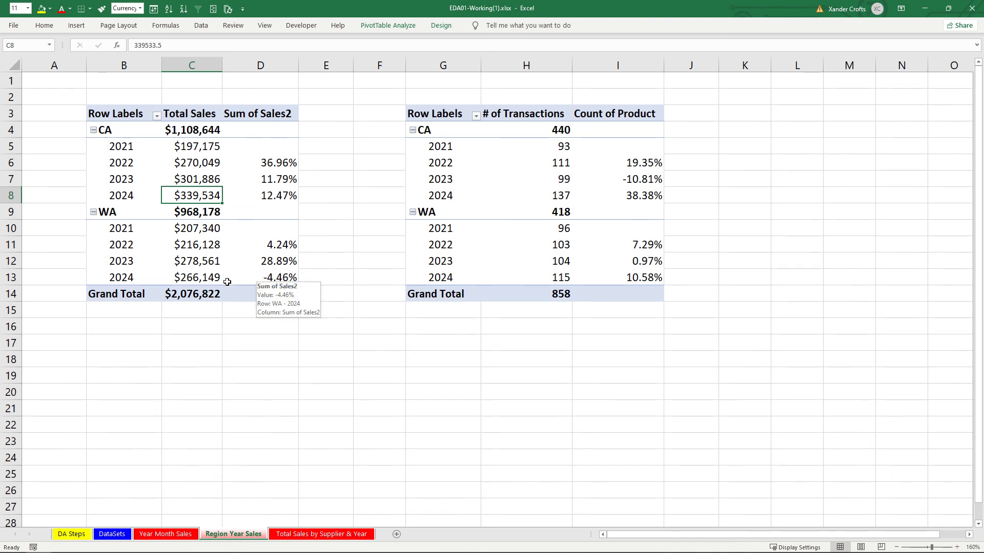
pyautogui.click(285, 340)
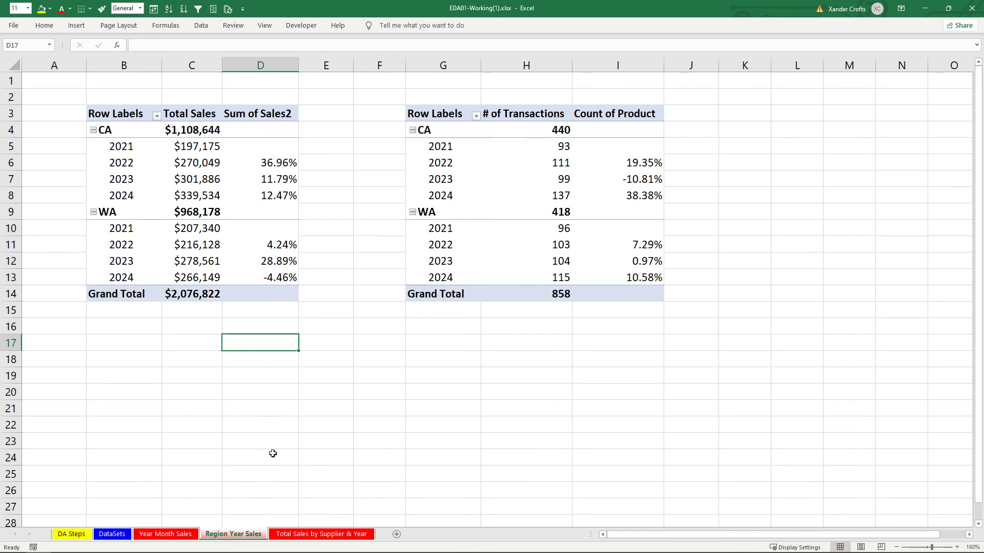
# Examine the 2024 row of the cross tab on the Total Sales by Supplier & Year sheet
pyautogui.click(291, 534)
pyautogui.click(357, 390)
pyautogui.click(357, 389)
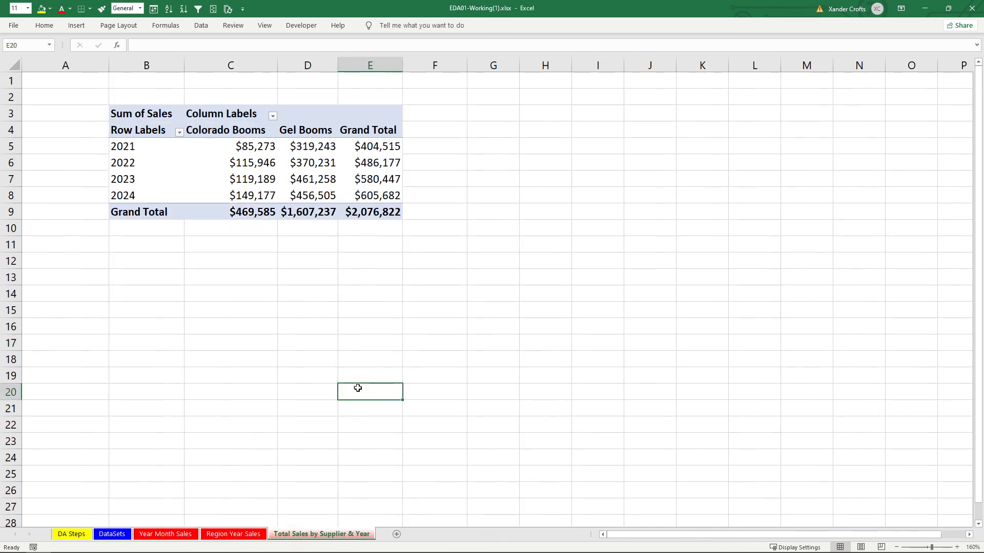